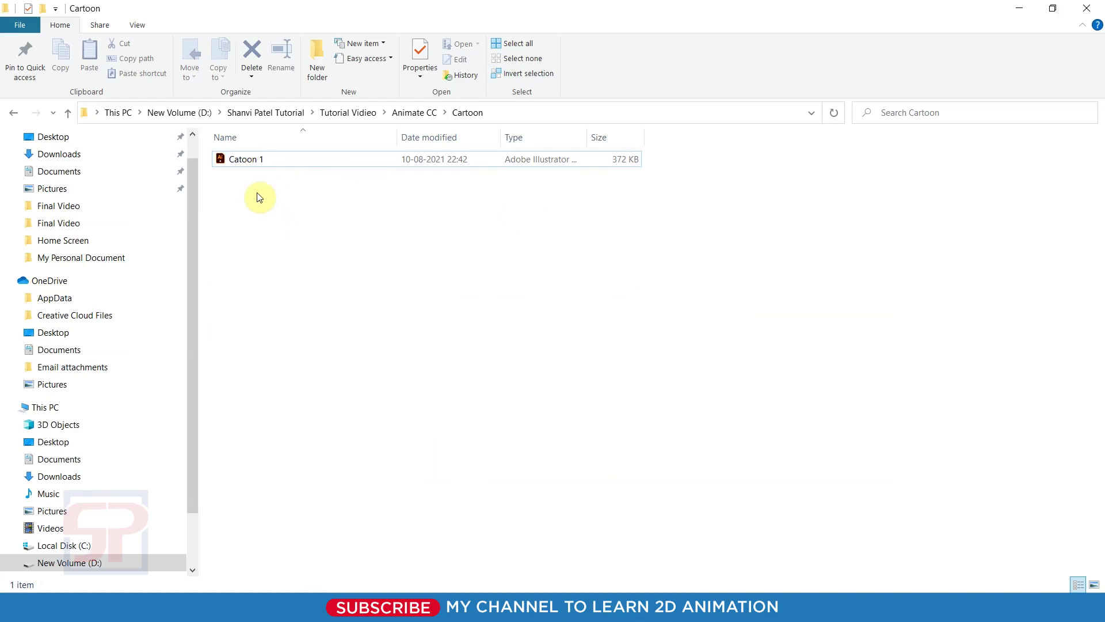
Step: Drag Catoon 1.ai from the Cartoon folder onto the empty Animate stage
left_click(249, 159)
scroll(254, 167, "up", 1, "ctrl")
scroll(253, 167, "up", 1, "ctrl")
scroll(253, 168, "up", 1, "ctrl")
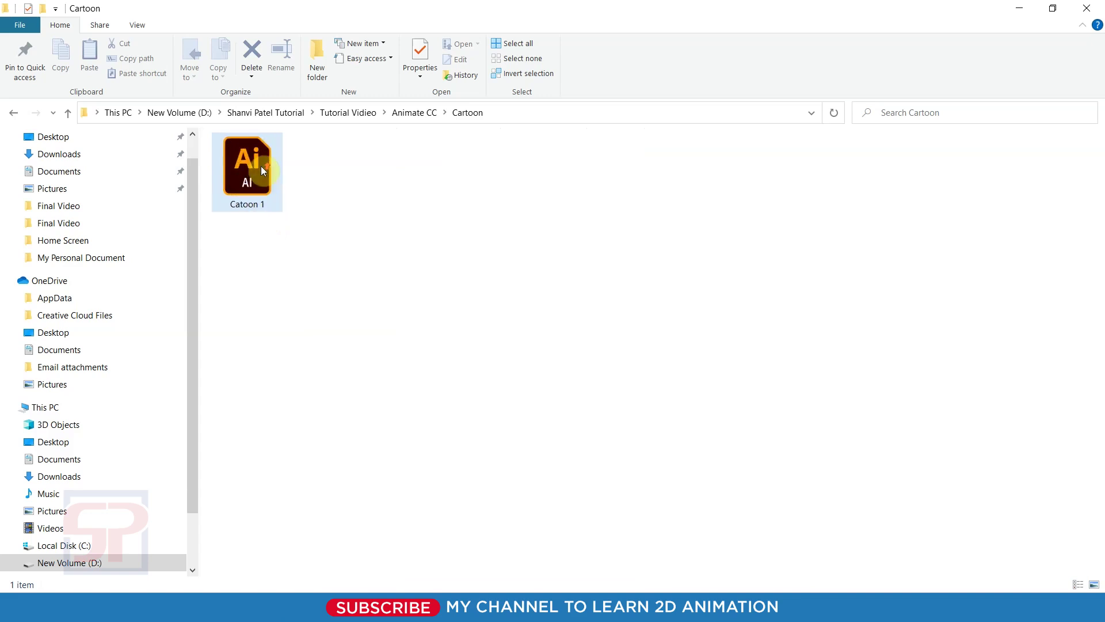
scroll(256, 162, "up", 1, "ctrl")
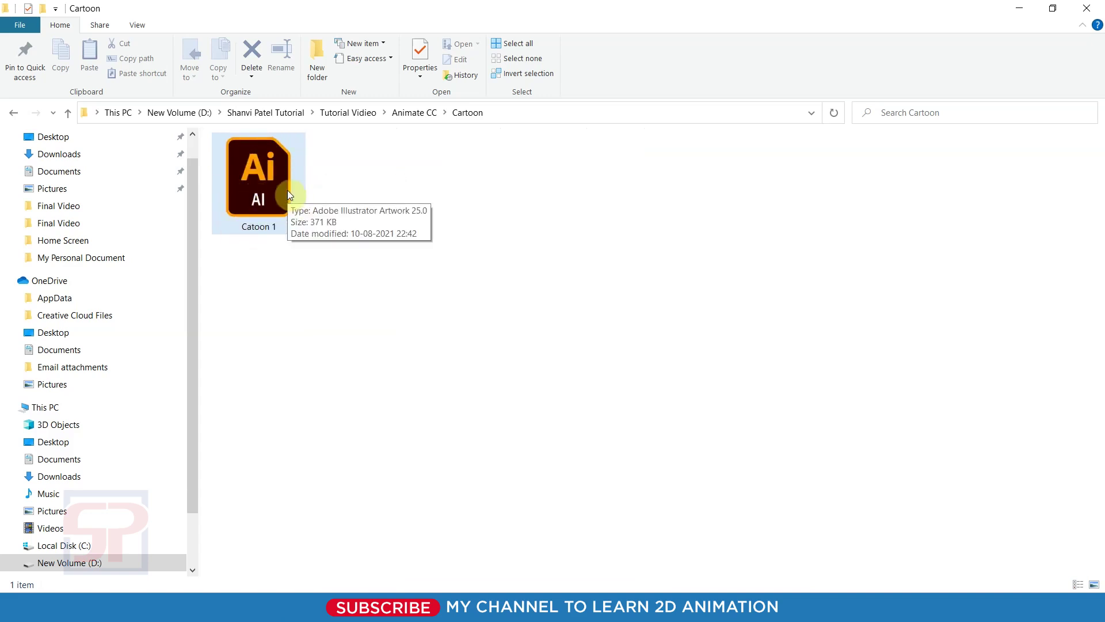
left_click(410, 314)
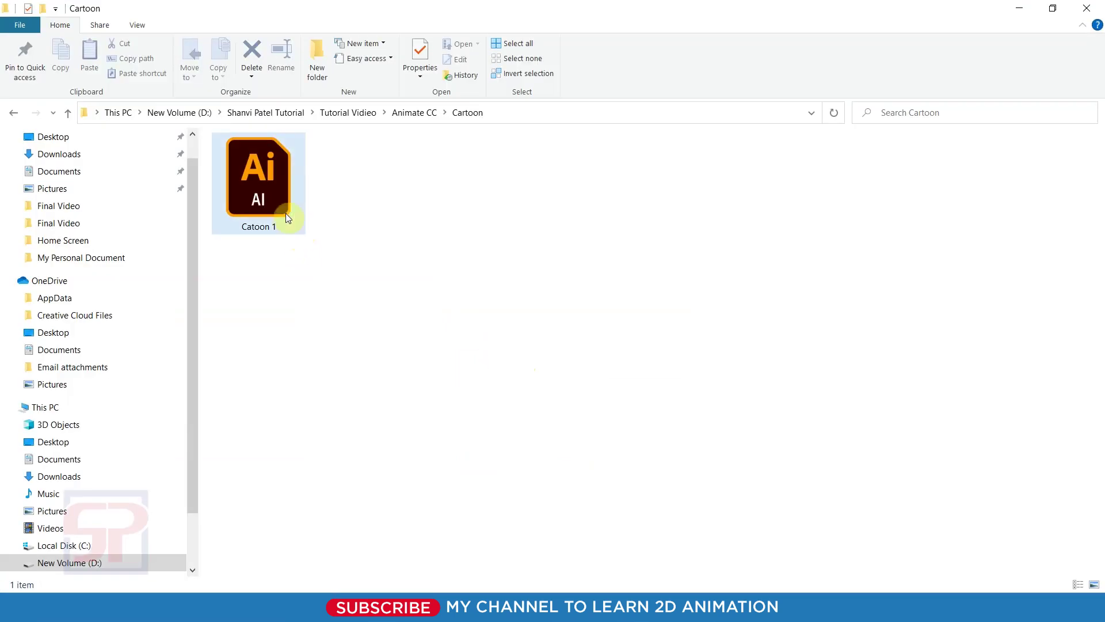
left_click_drag(260, 192, 423, 363)
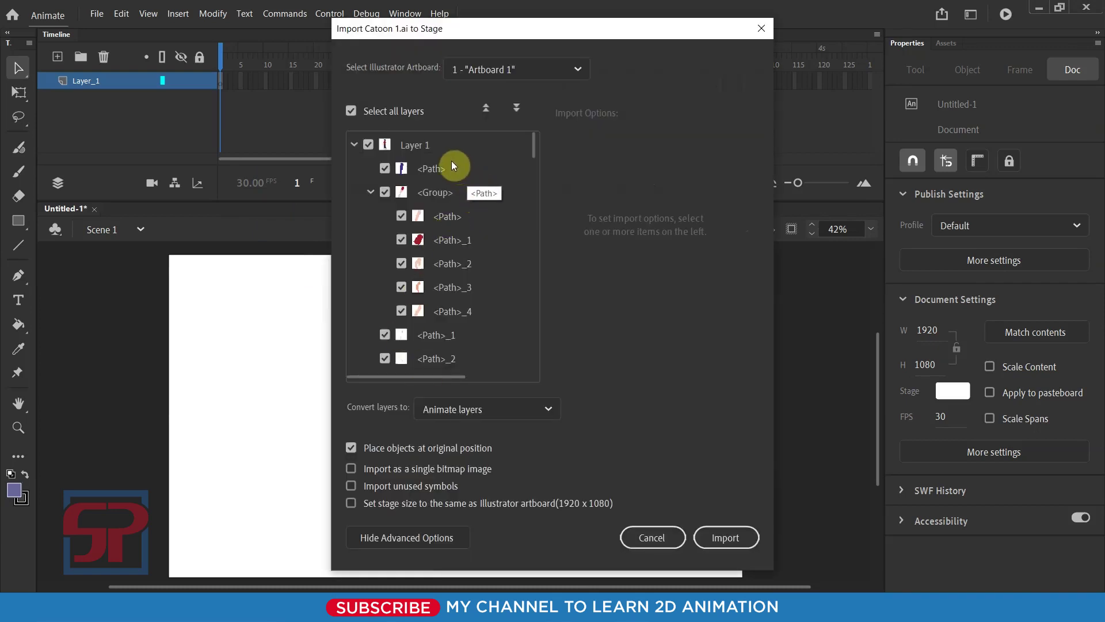
Step: Import every layer of Catoon 1 as Animate layers so the full character appears
scroll(441, 230, "down", 5)
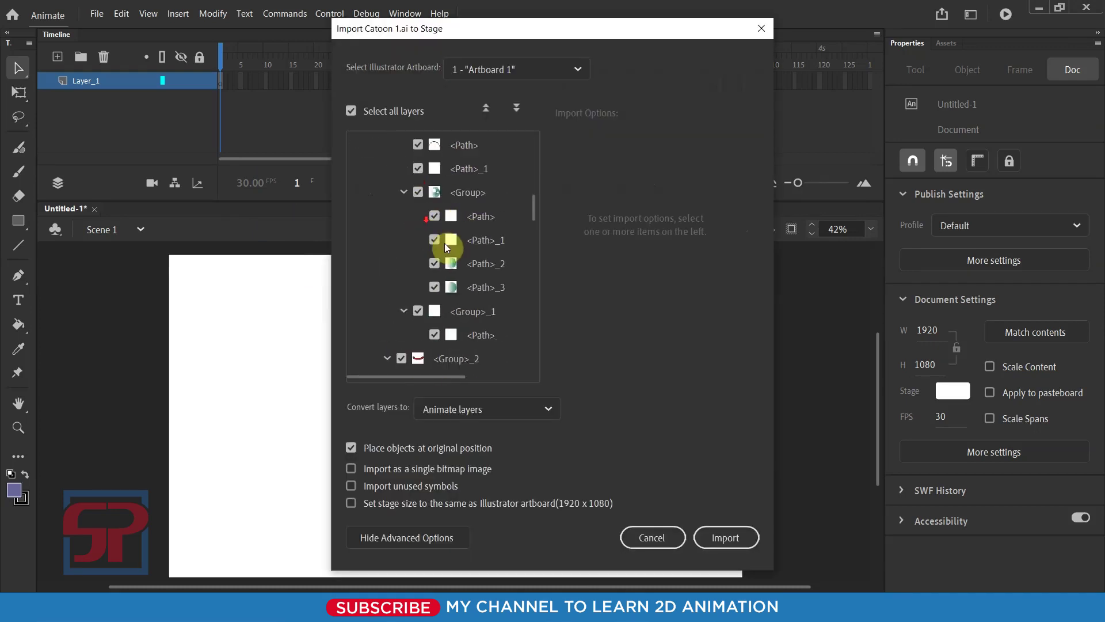
scroll(450, 246, "up", 3)
scroll(455, 248, "up", 3)
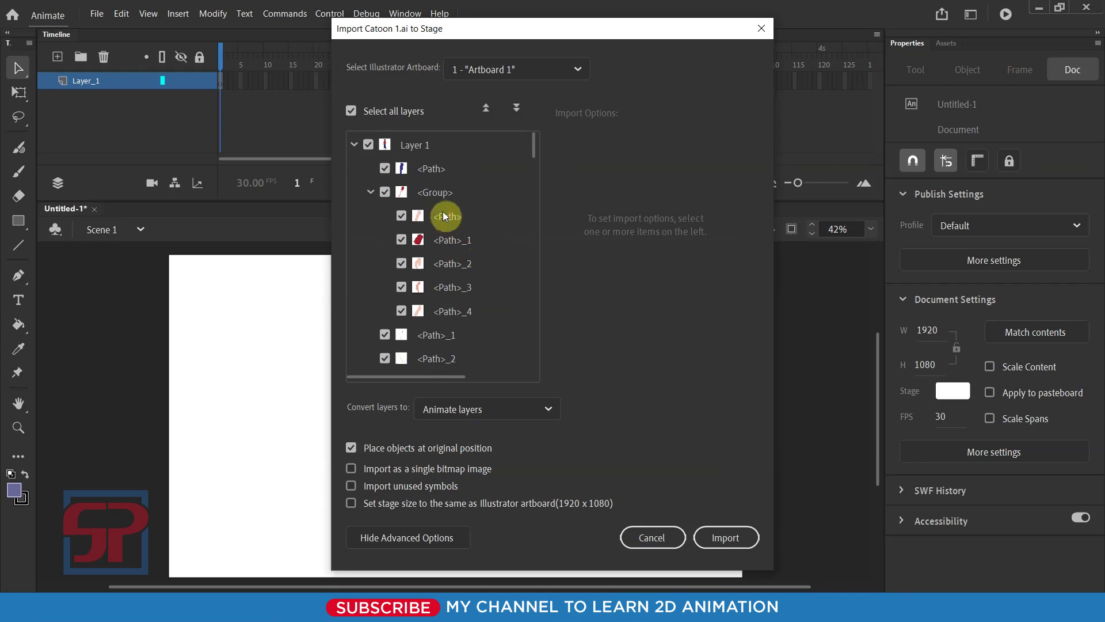
scroll(444, 216, "down", 2)
scroll(444, 216, "down", 3)
scroll(442, 214, "down", 3)
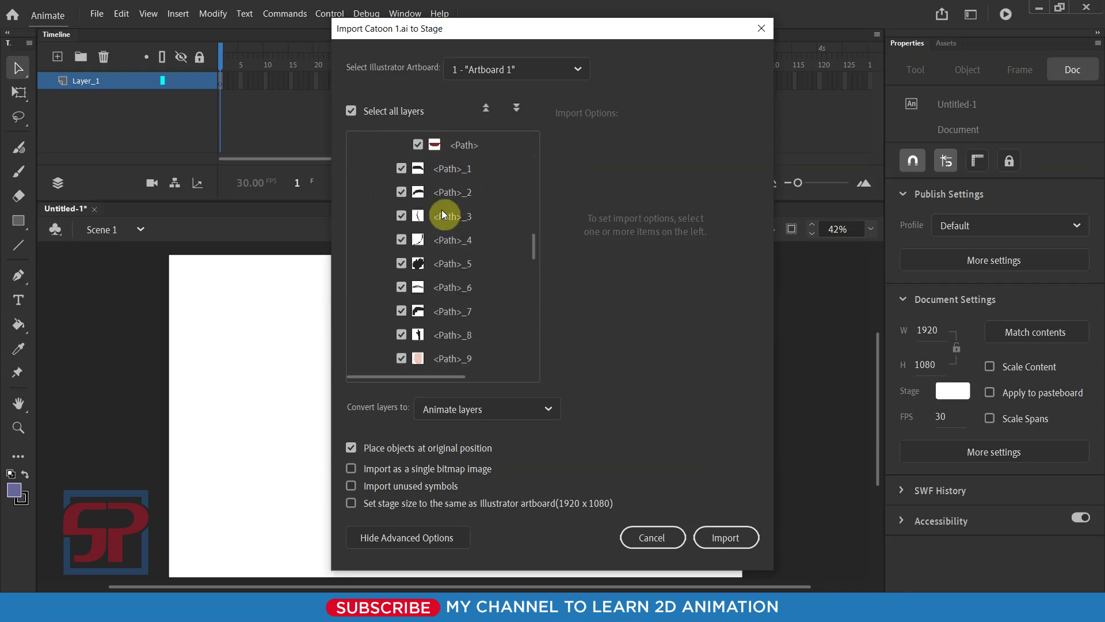
scroll(442, 214, "down", 2)
scroll(442, 214, "down", 2)
scroll(442, 214, "down", 2)
scroll(442, 216, "down", 2)
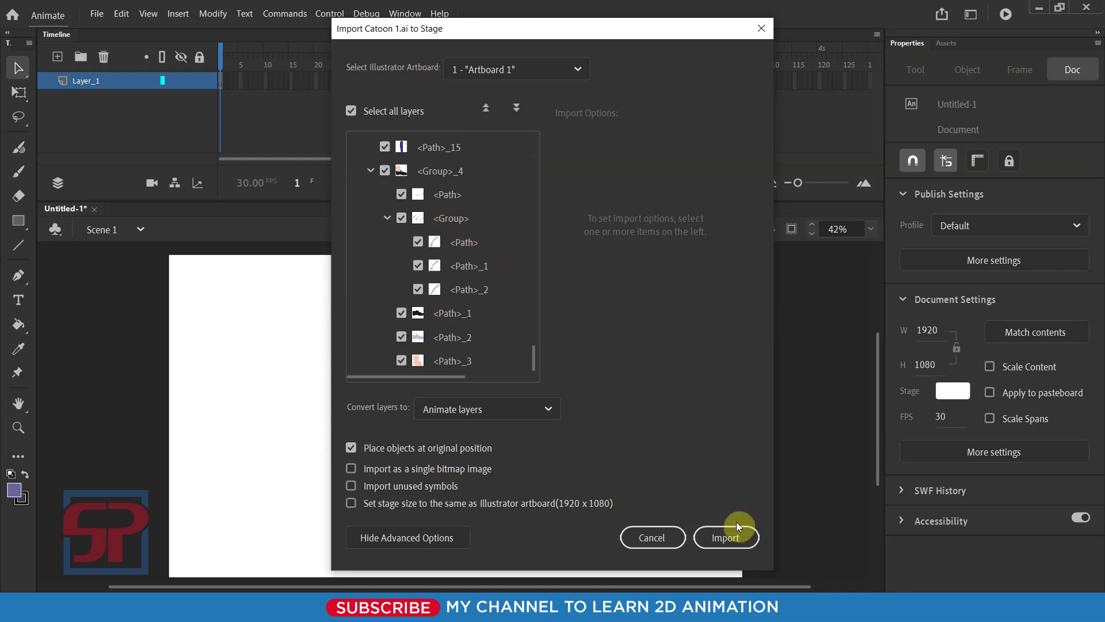
left_click(726, 538)
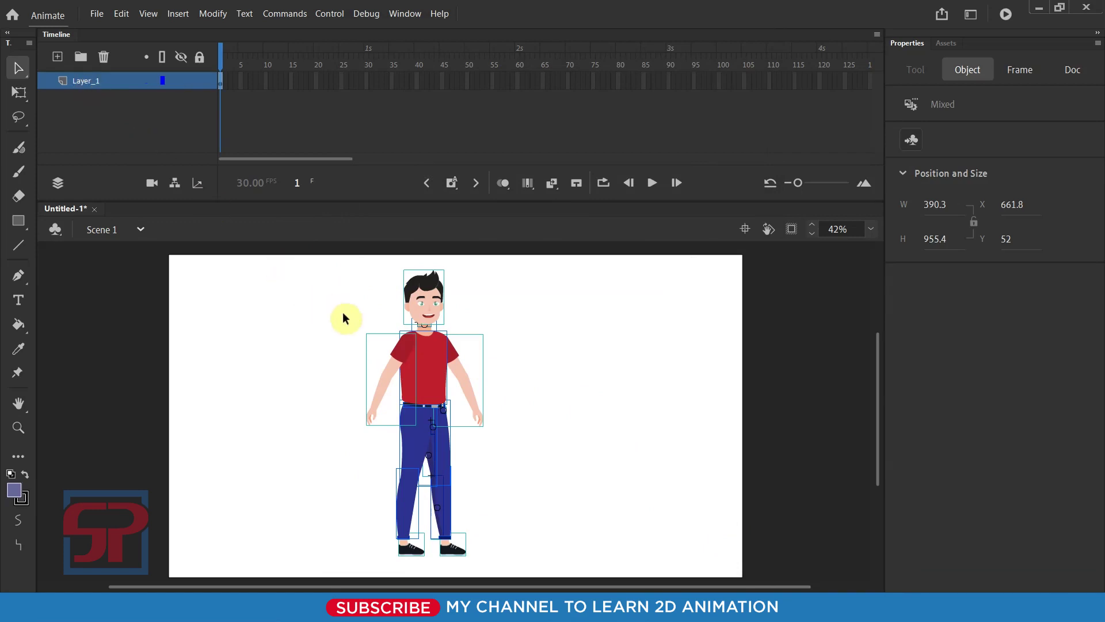
left_click_drag(351, 281, 599, 567)
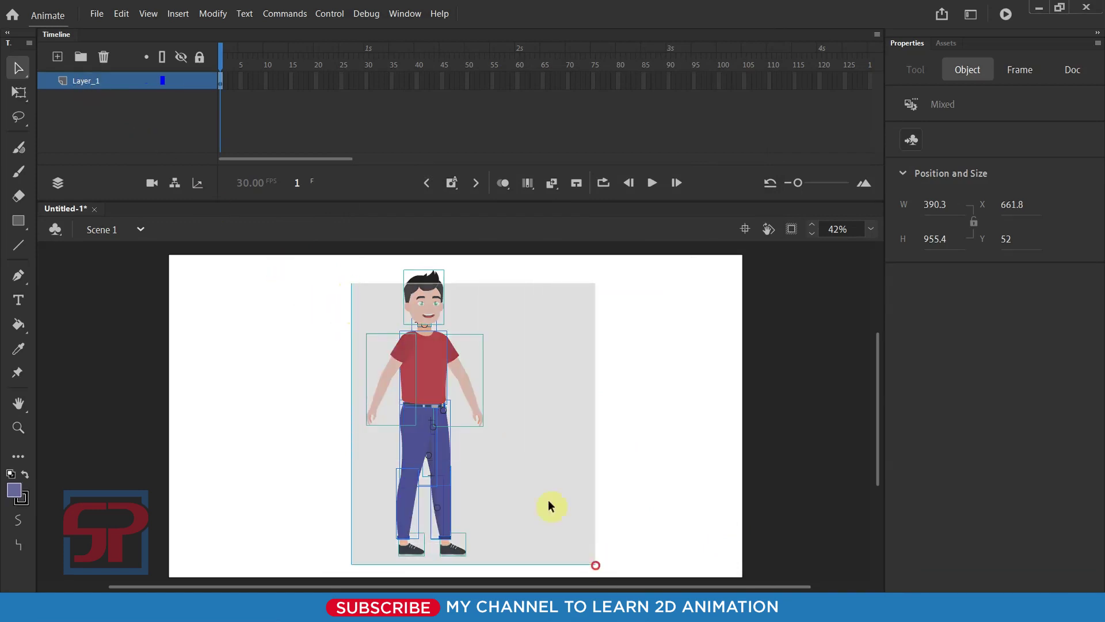
right_click(427, 374)
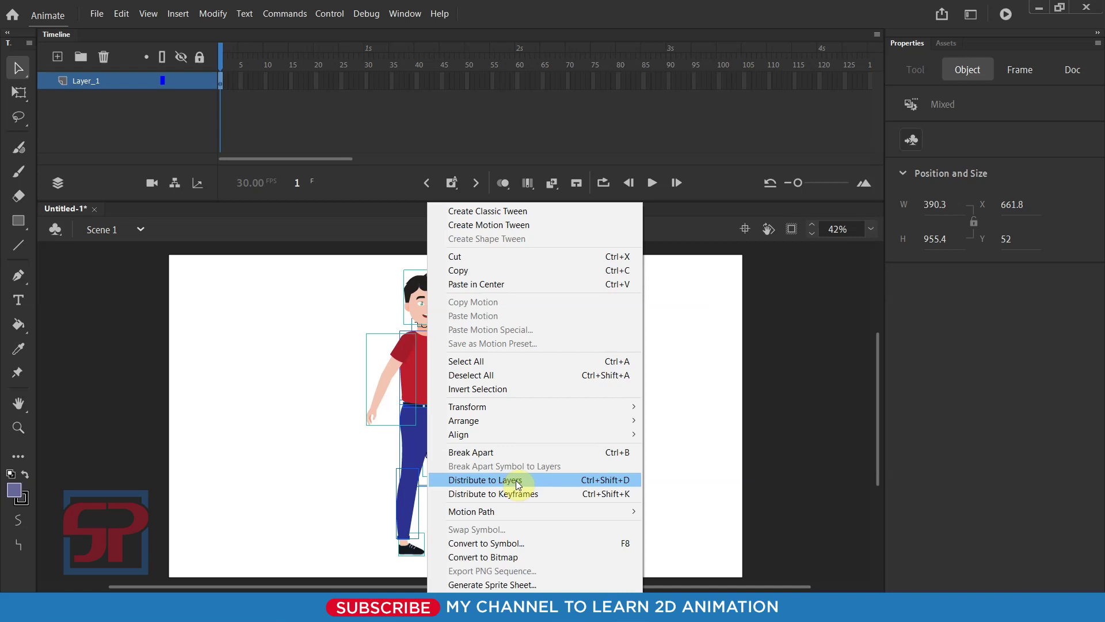
left_click(309, 382)
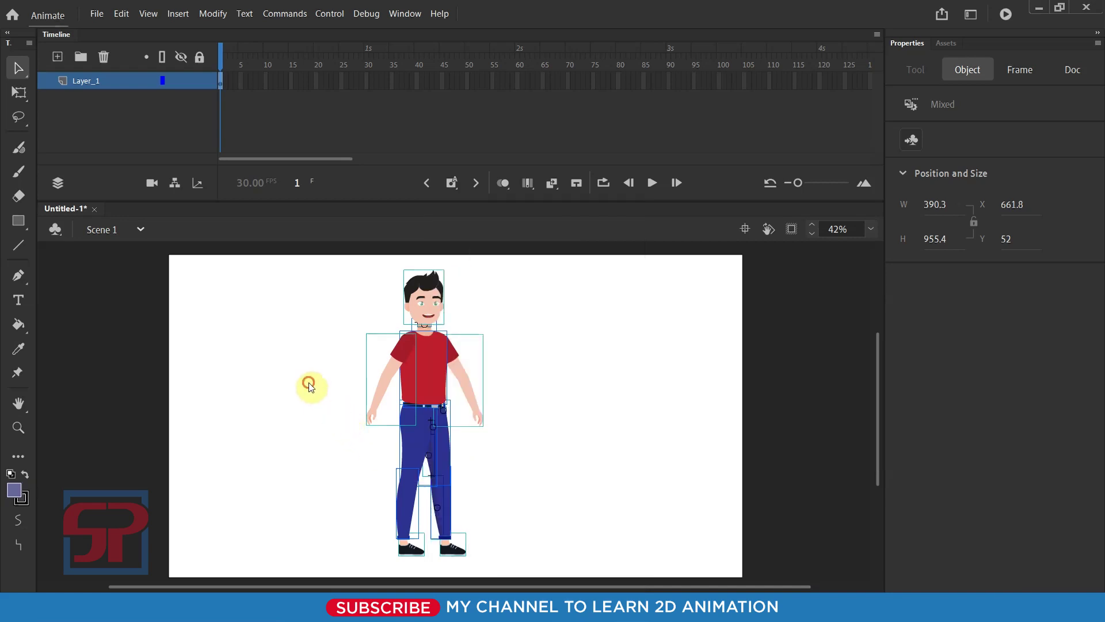
Step: Cut the head onto a new layer and place it back on the neck
left_click(436, 307)
mouse_move(436, 307)
left_mouse_down()
mouse_move(378, 286)
mouse_move(440, 313)
left_mouse_up()
key("ctrl+x")
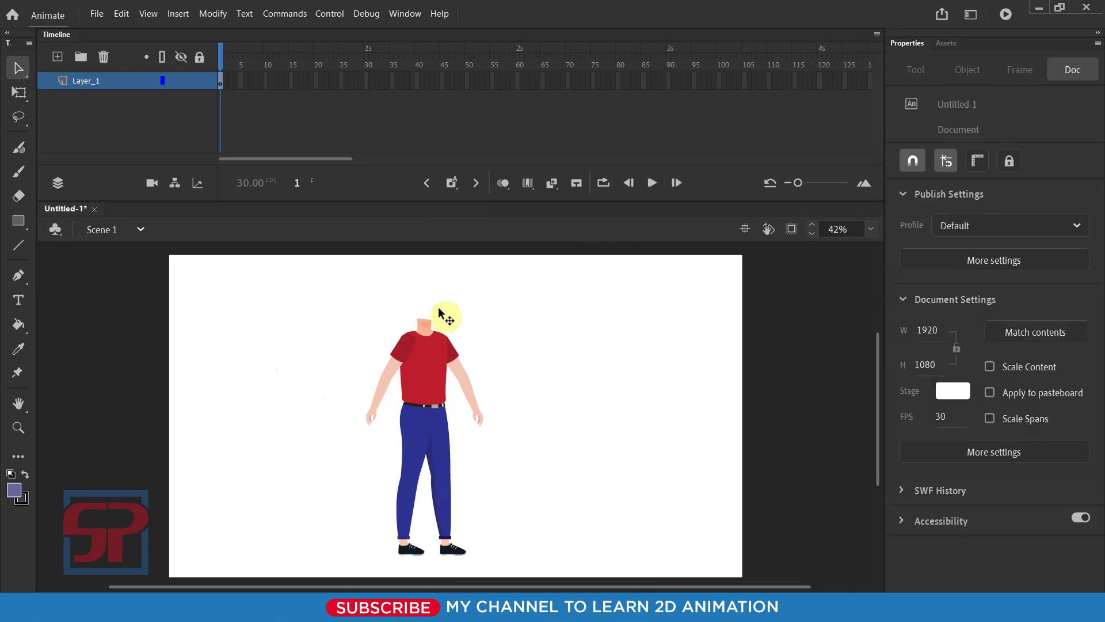
left_click(57, 57)
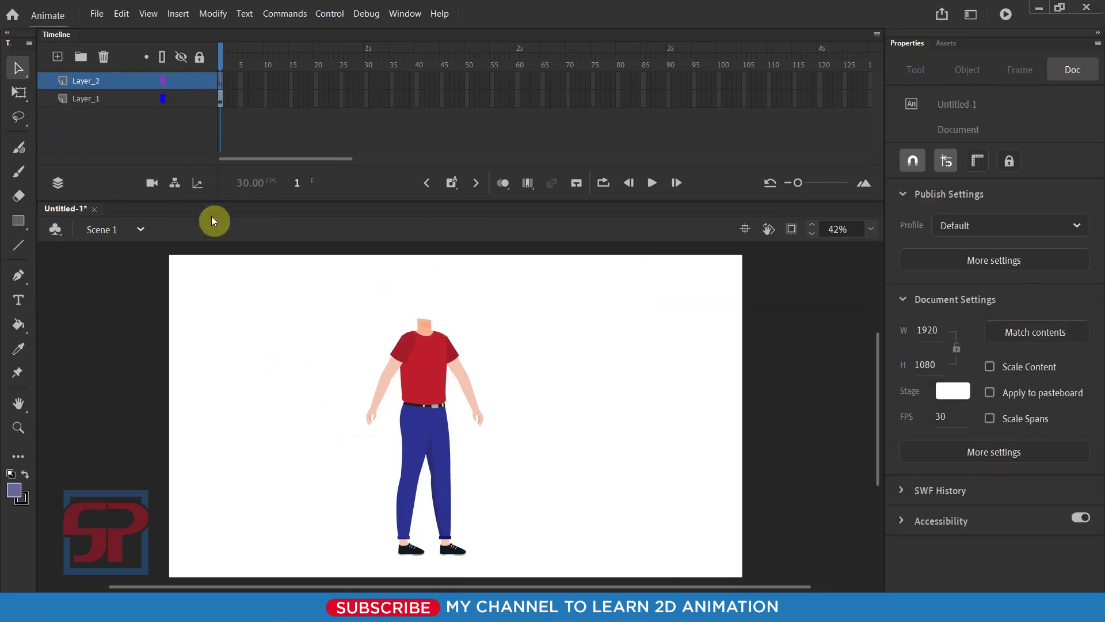
key("ctrl+v")
left_click_drag(461, 412, 423, 299)
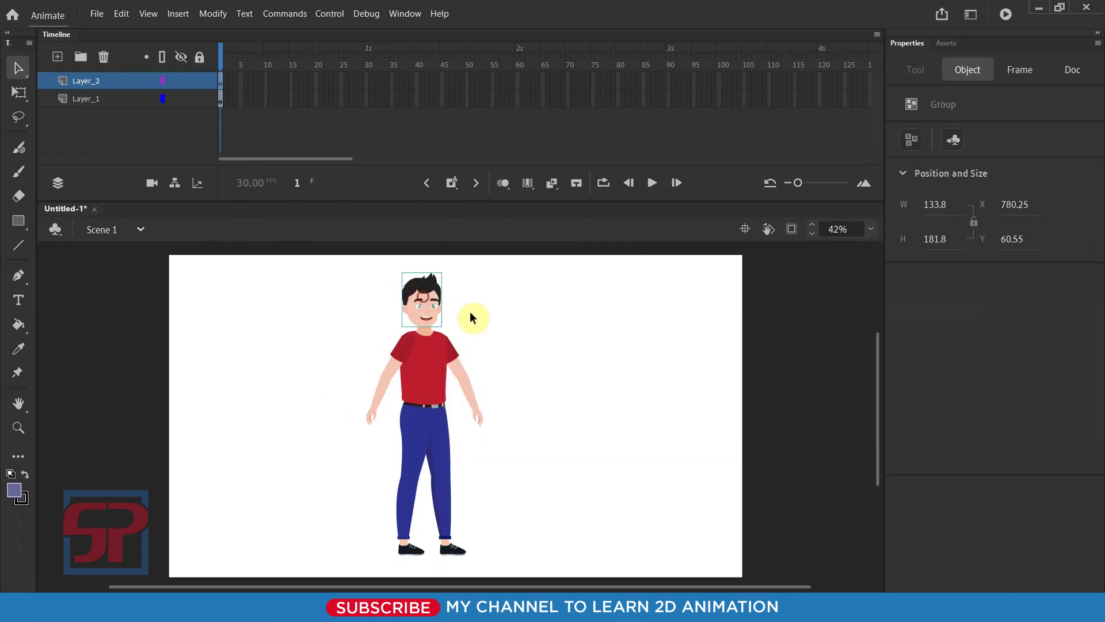
Step: Convert the head to graphic Symbol 1 and name its layer Head
right_click(427, 299)
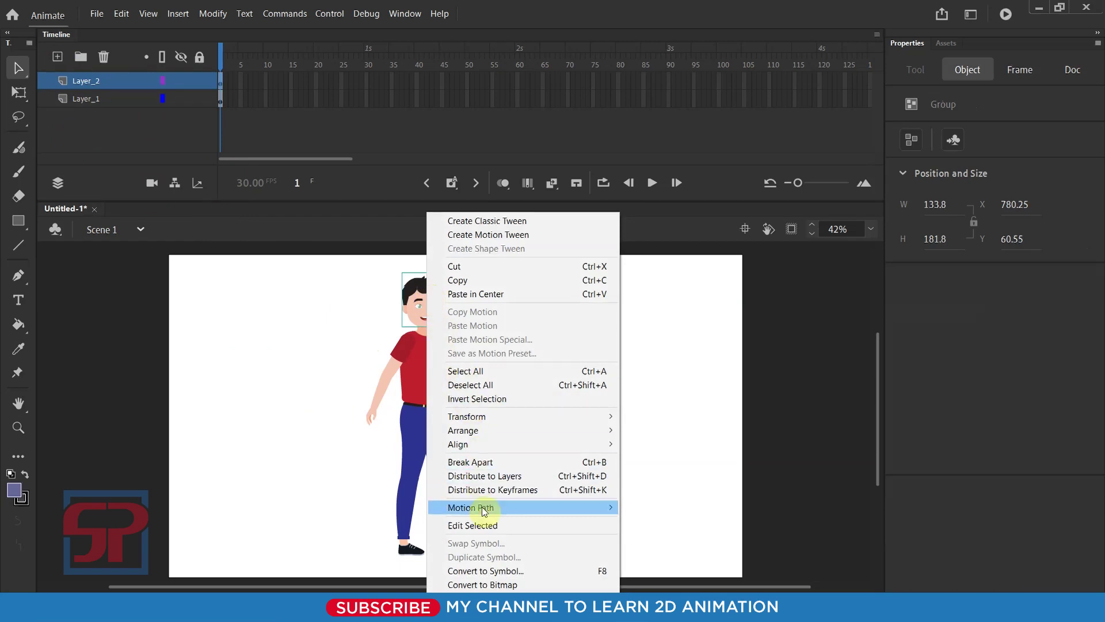
left_click(501, 570)
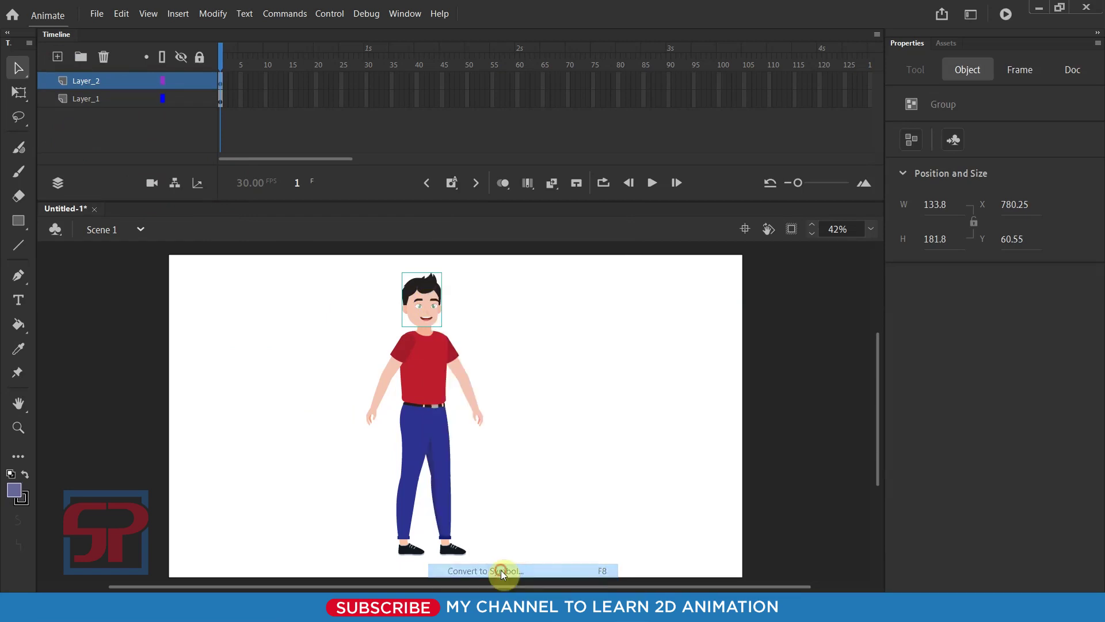
left_click(744, 128)
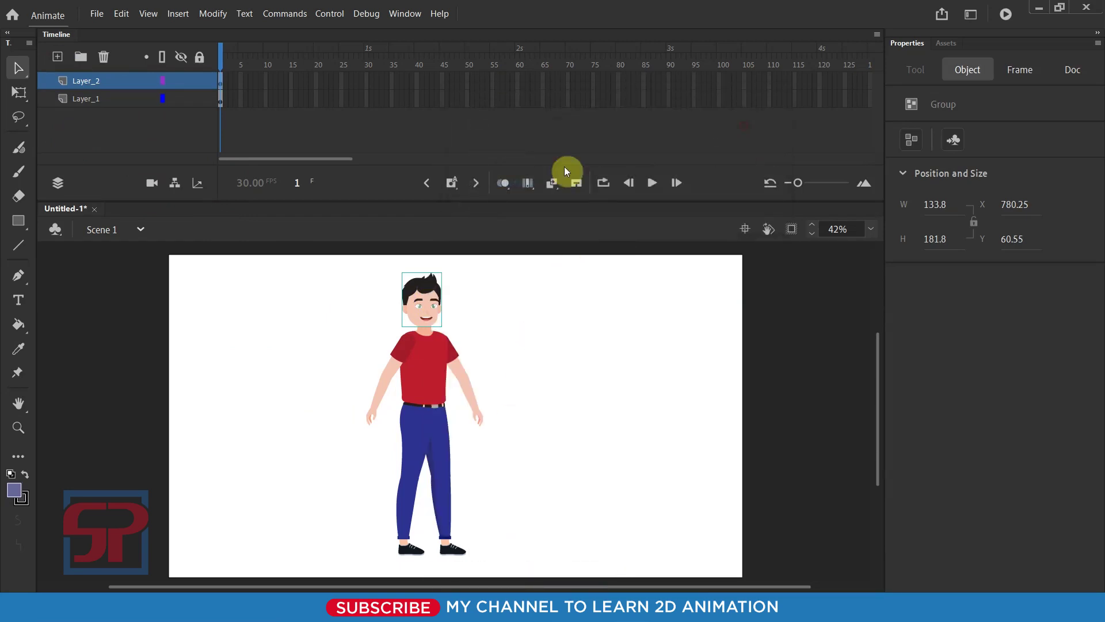
double_click(91, 81)
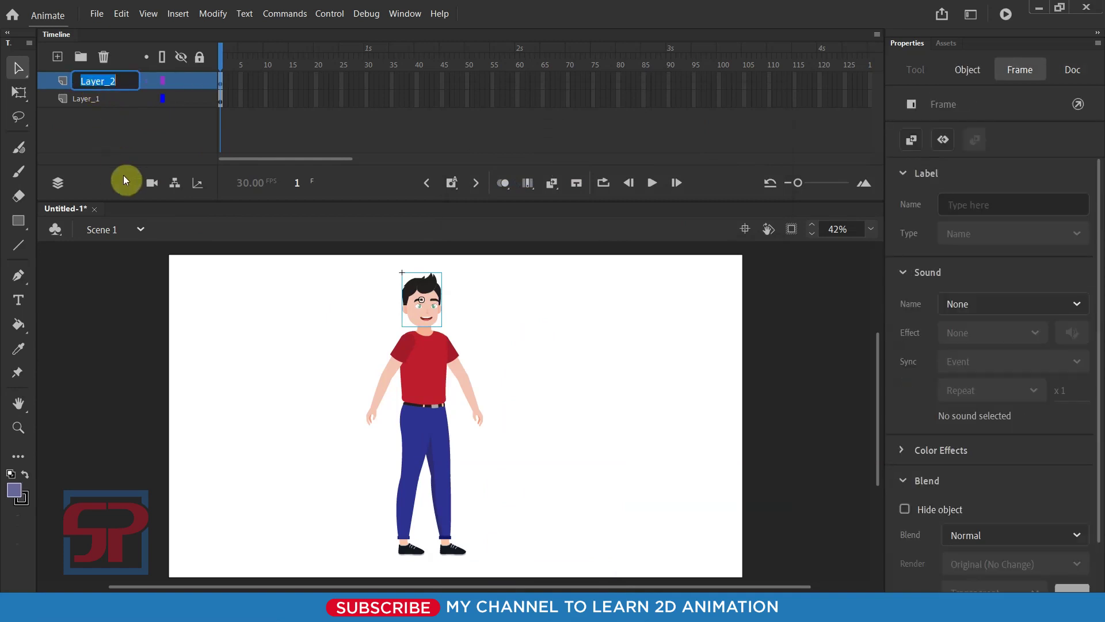
type("Head")
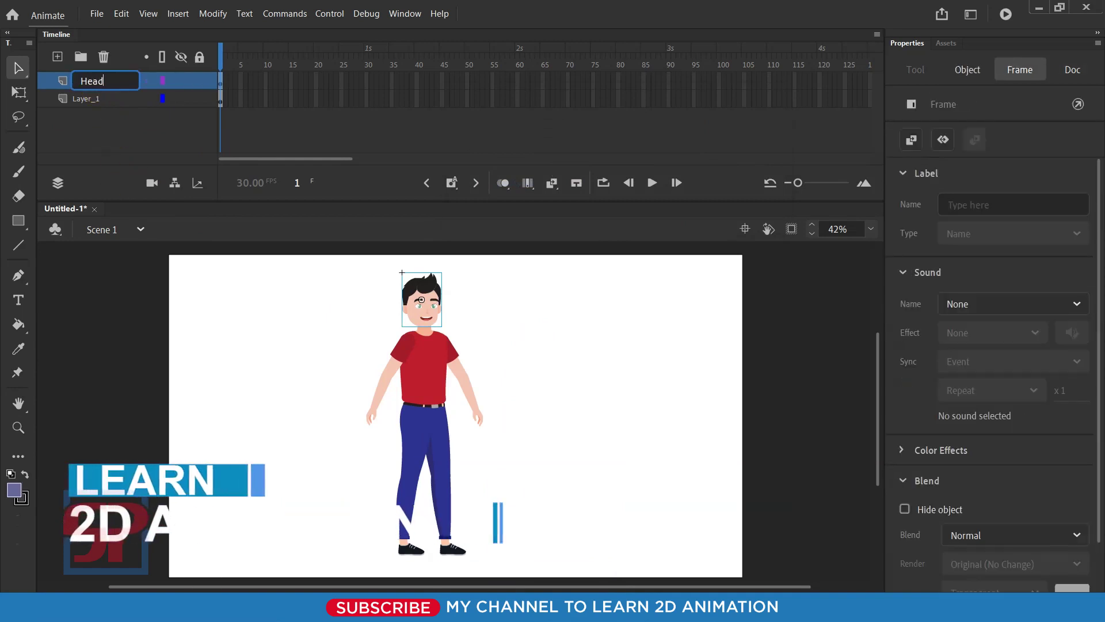
key("Return")
Step: Reposition the Head symbol over the neck
left_click(493, 338)
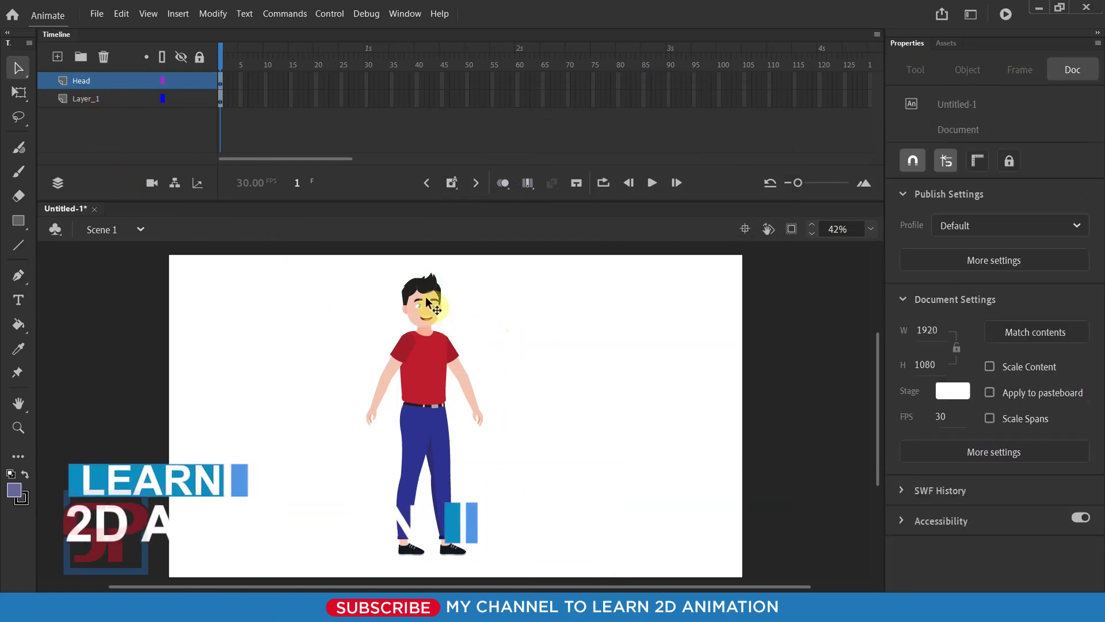
mouse_move(427, 300)
left_mouse_down()
mouse_move(459, 300)
mouse_move(427, 300)
left_mouse_up()
scroll(429, 302, "up", 1)
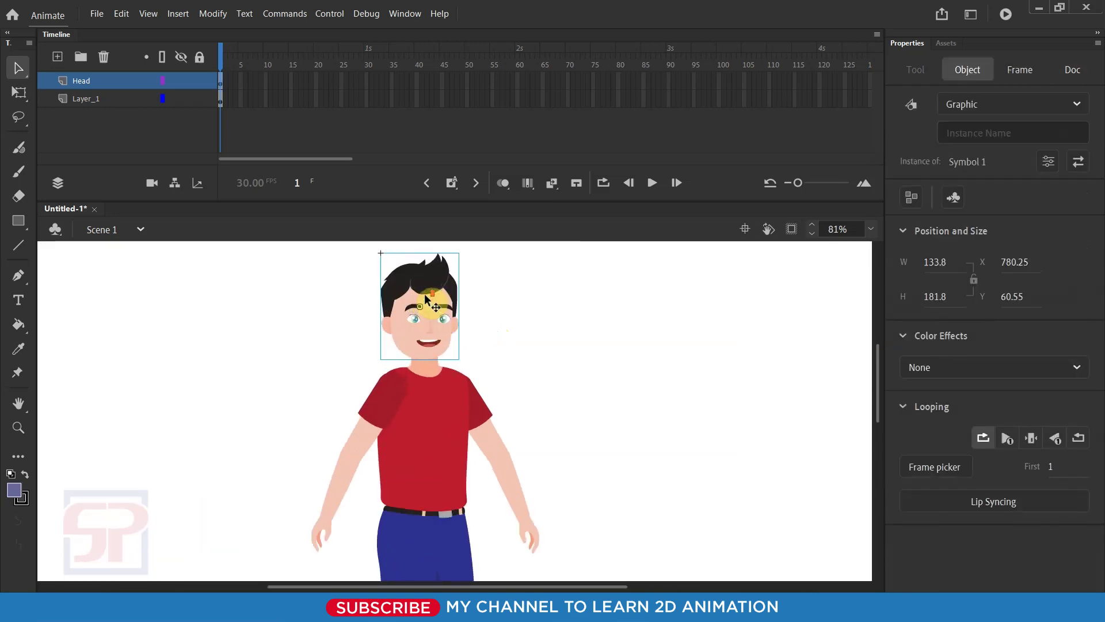
scroll(427, 297, "up", 1)
scroll(432, 299, "up", 1)
scroll(448, 363, "up", 1)
scroll(460, 369, "right", 1)
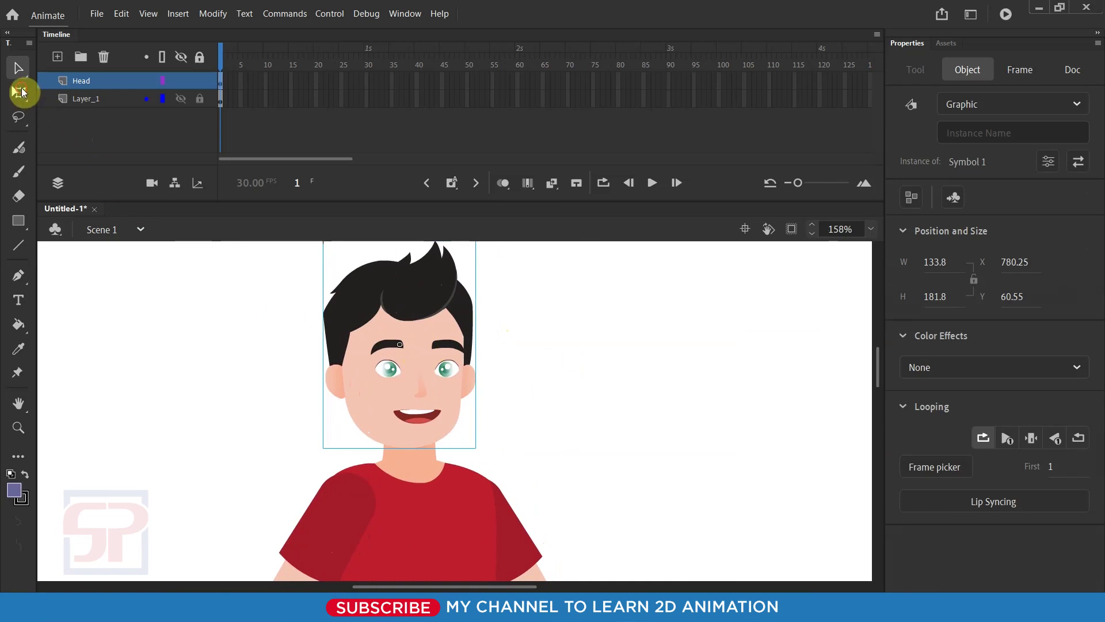
Step: Move the head's transformation point to the chin and test-tilt the head around it
left_click(19, 92)
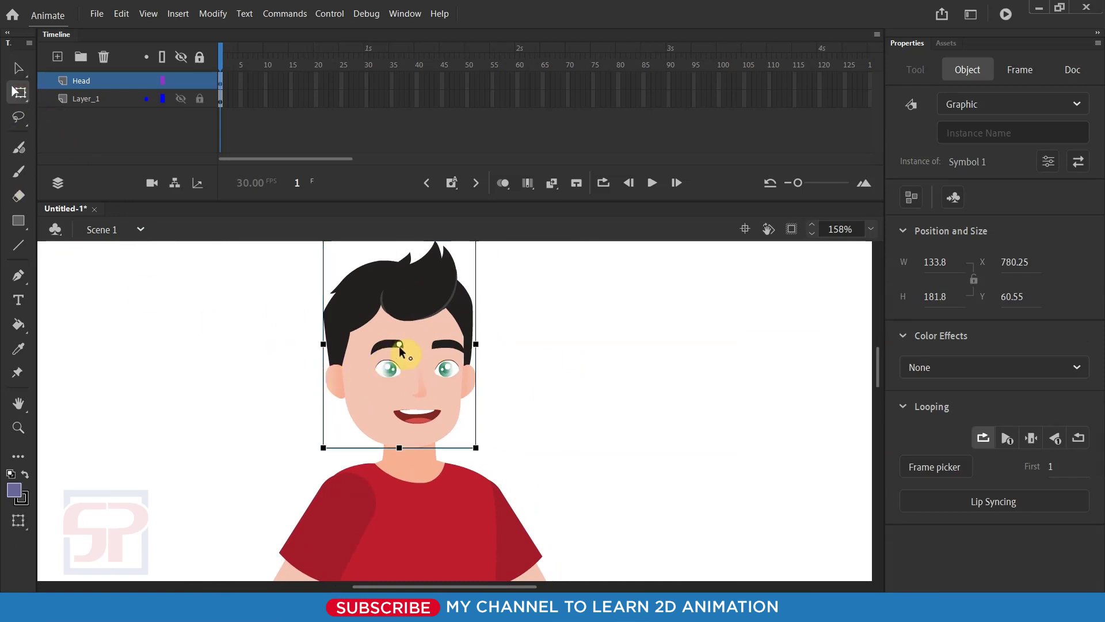
mouse_move(399, 345)
left_mouse_down()
mouse_move(409, 430)
mouse_move(400, 447)
left_mouse_up()
left_click_drag(486, 454, 510, 461)
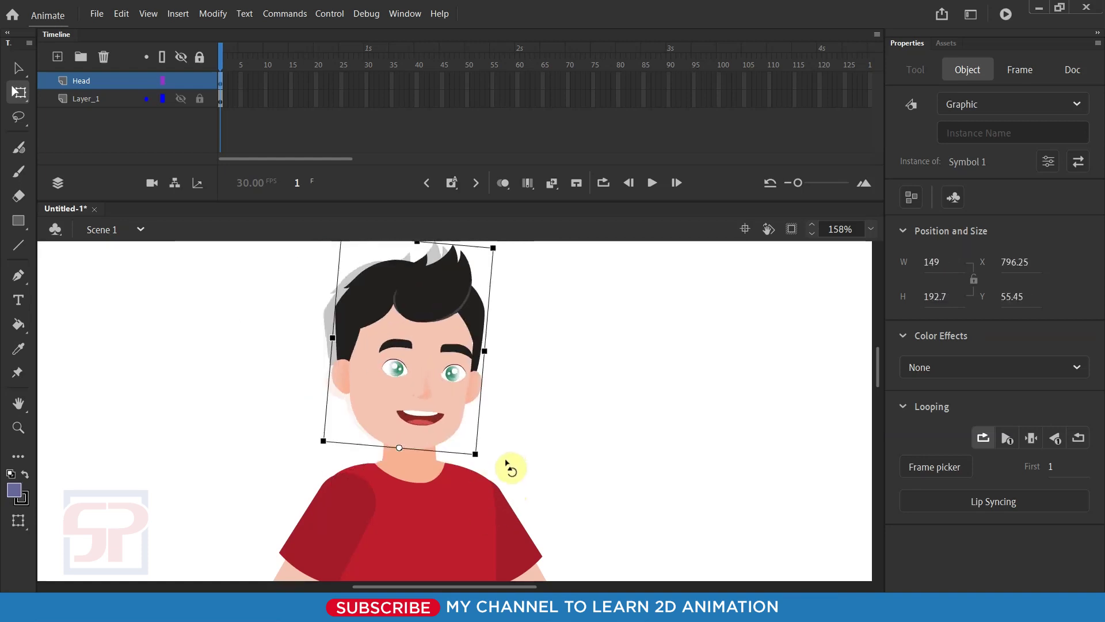
left_click_drag(399, 447, 409, 439)
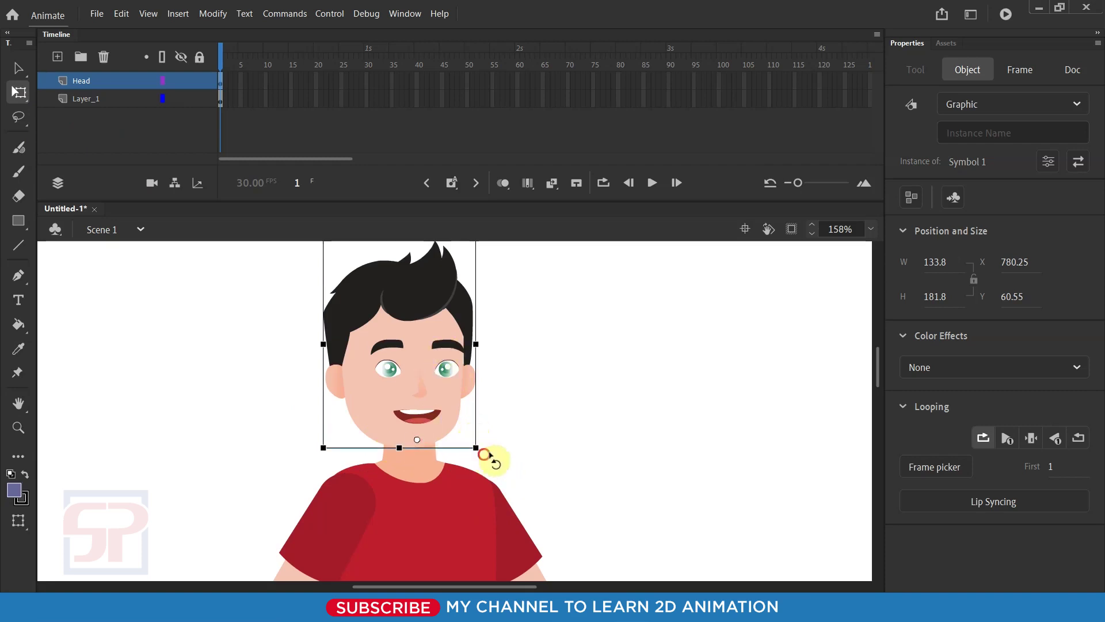
mouse_move(491, 457)
left_mouse_down()
mouse_move(509, 407)
mouse_move(513, 449)
left_mouse_up()
Step: Nudge the upright head slightly lower onto the neck
left_click(395, 335)
left_click_drag(414, 337, 414, 344)
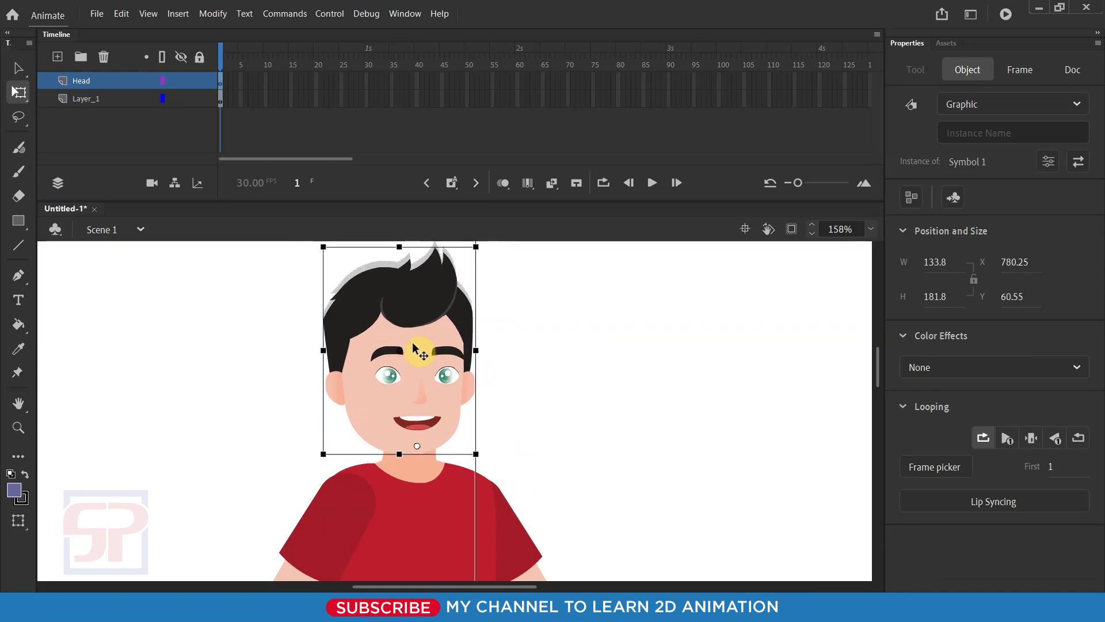
left_click(497, 343)
scroll(455, 325, "down", 2)
scroll(451, 334, "down", 3)
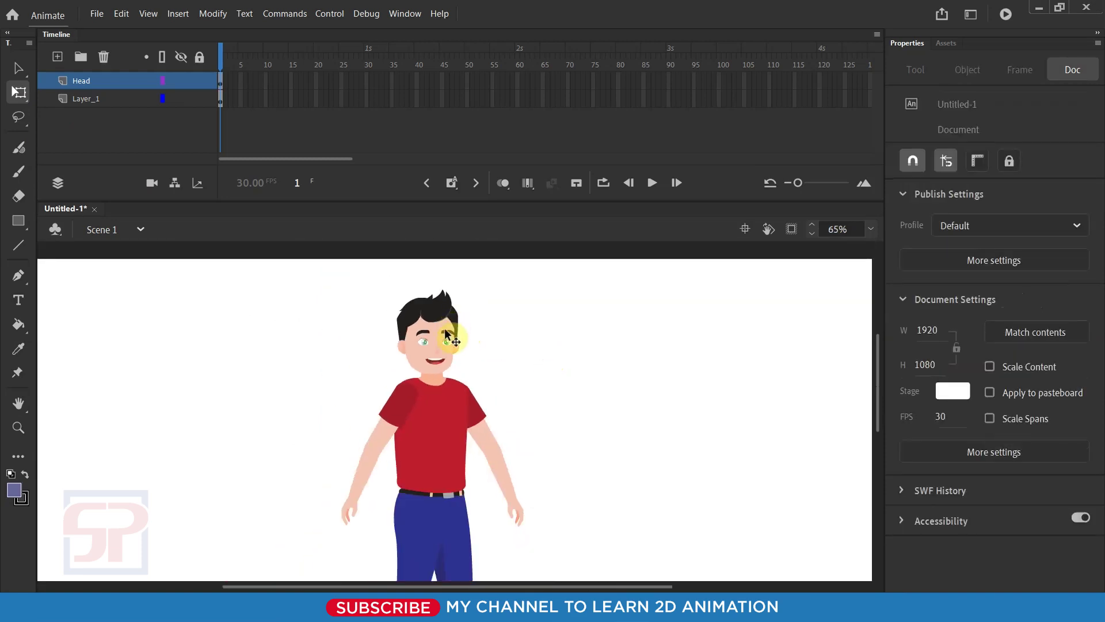
scroll(467, 368, "down", 1)
scroll(437, 406, "up", 3)
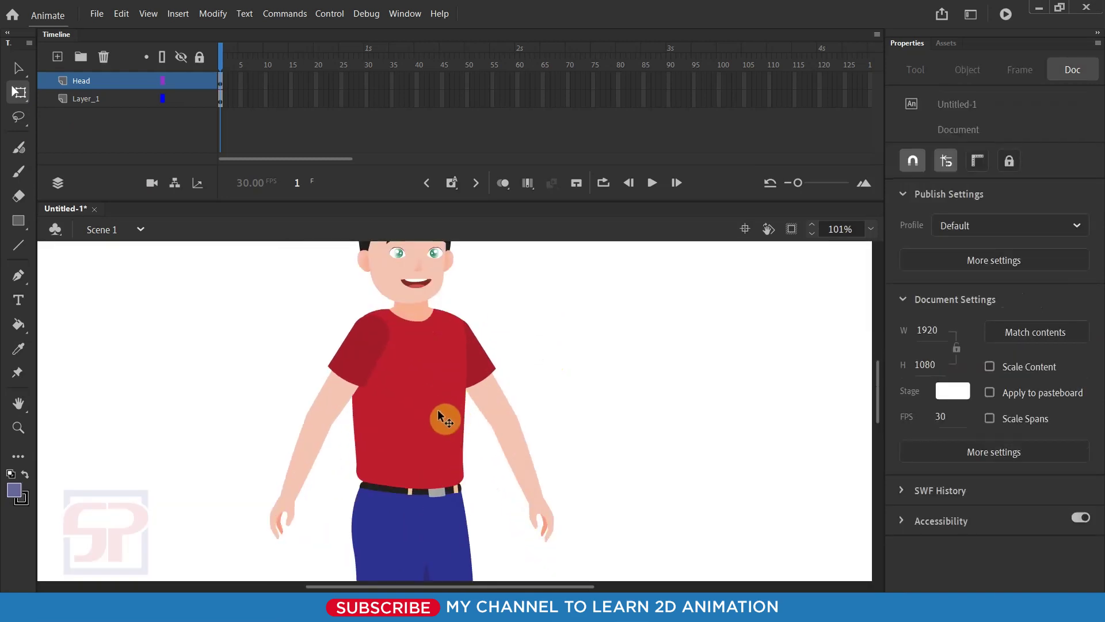
mouse_move(439, 414)
left_mouse_down()
mouse_move(386, 369)
mouse_move(382, 383)
left_mouse_up()
scroll(437, 424, "down", 2)
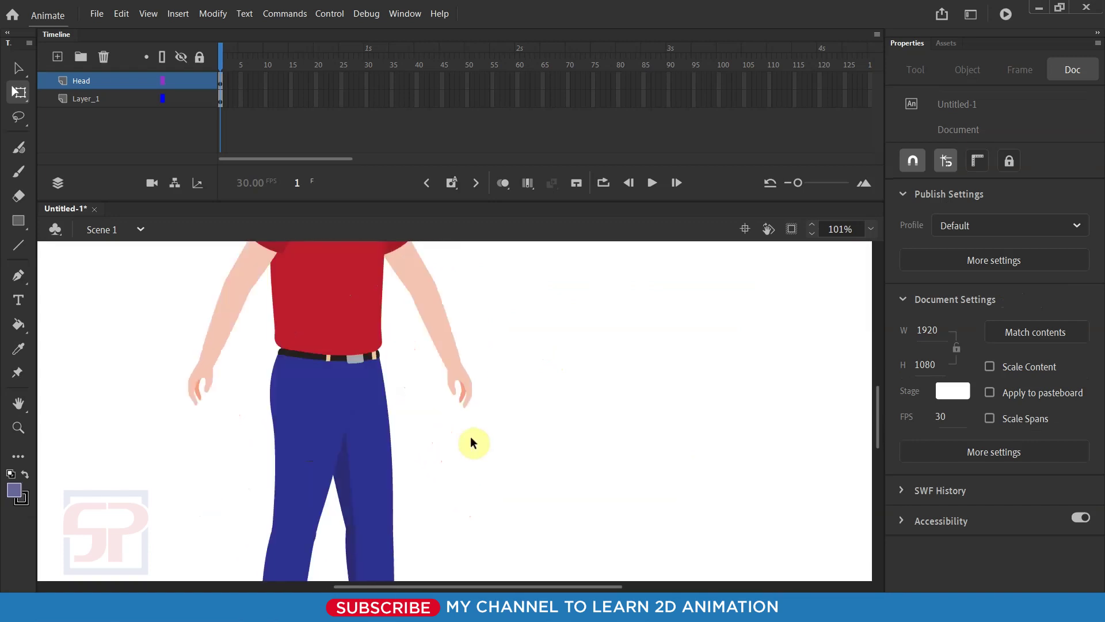
scroll(469, 439, "up", 4)
Step: Inspect the right arm group, test-moving the arm and sleeve and undoing each move
left_click(405, 425)
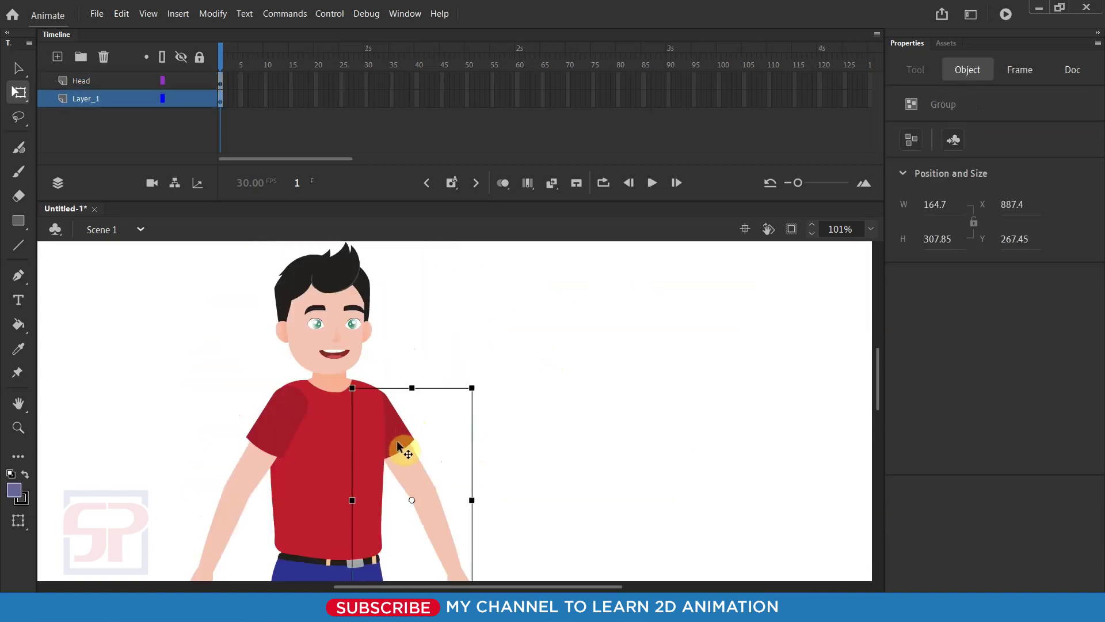
left_click_drag(402, 448, 558, 364)
key("ctrl+z")
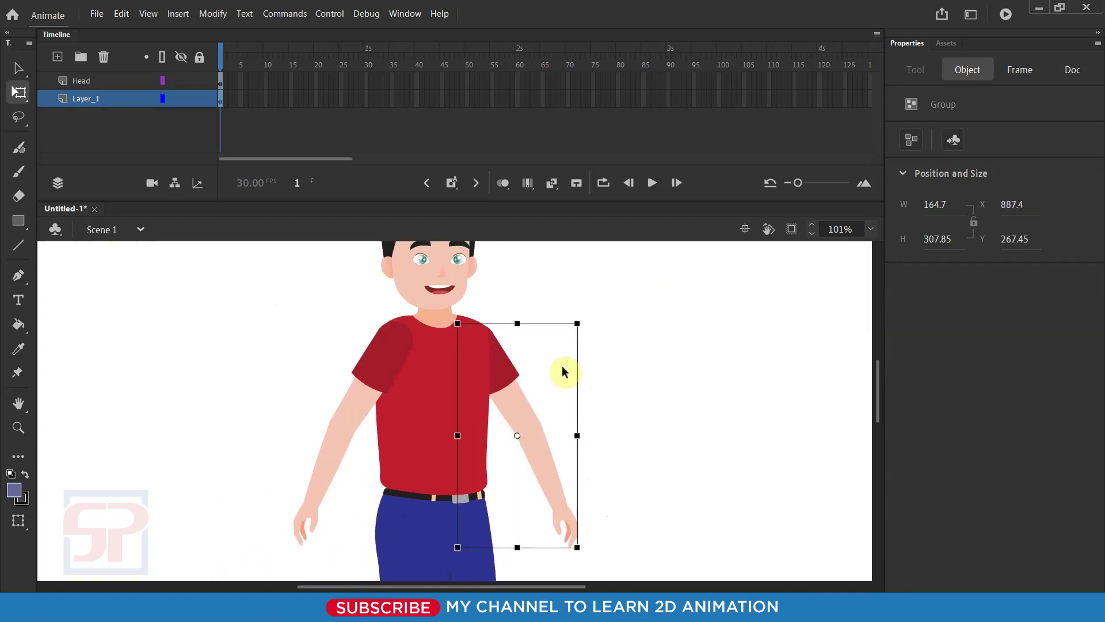
left_click_drag(510, 392, 567, 374)
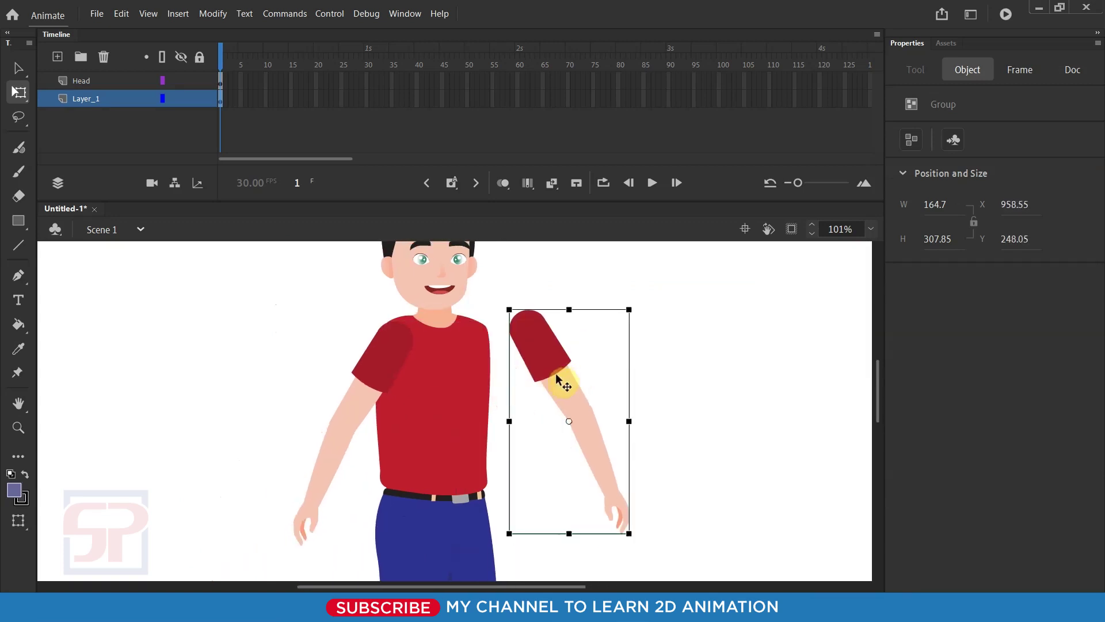
key("ctrl+z")
double_click(510, 392)
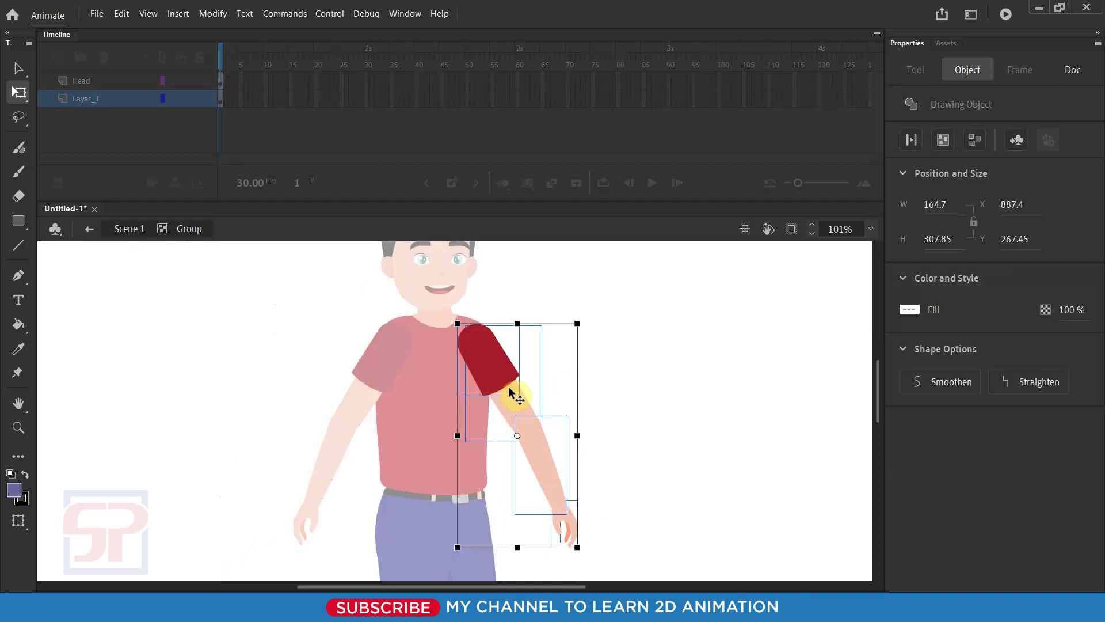
left_click(689, 386)
left_click_drag(499, 368, 564, 334)
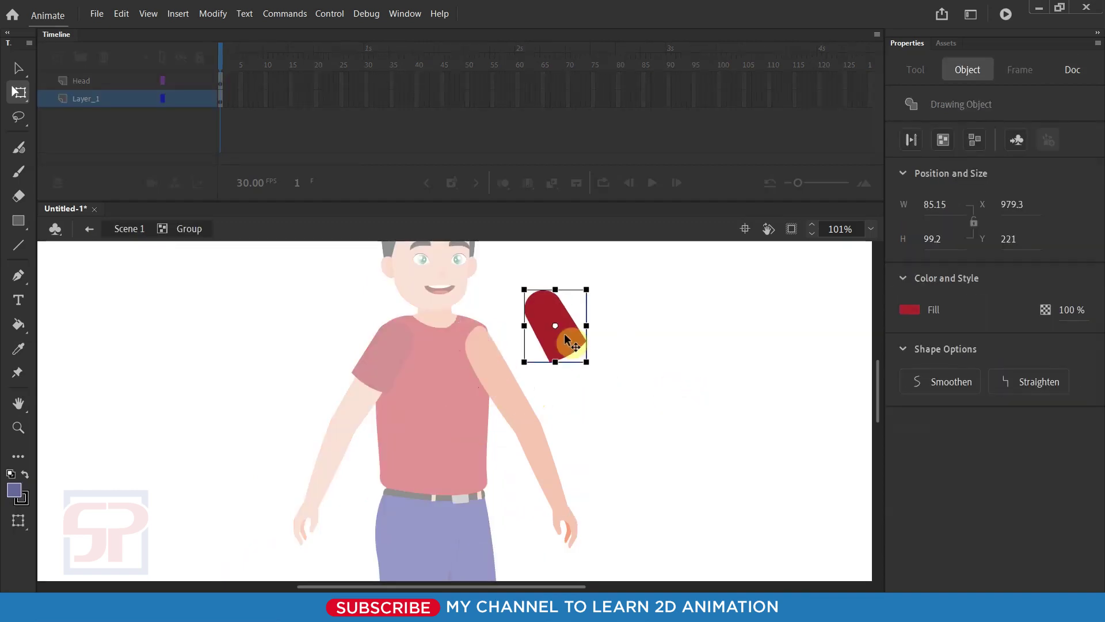
key("ctrl+z")
left_click_drag(507, 407, 587, 390)
key("ctrl+z")
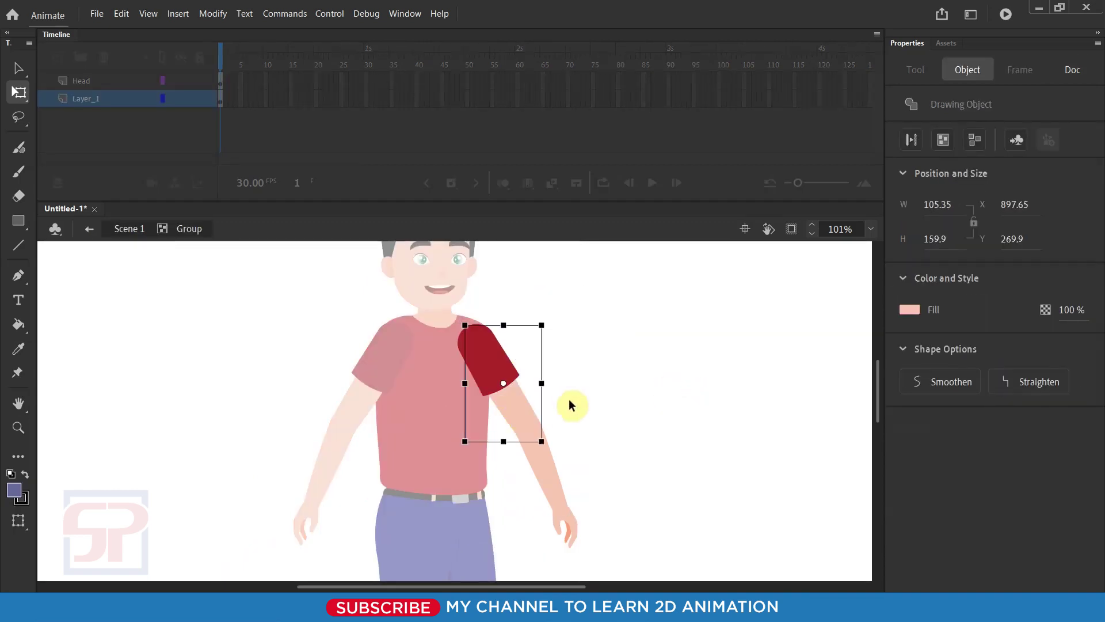
left_click_drag(494, 358, 564, 334)
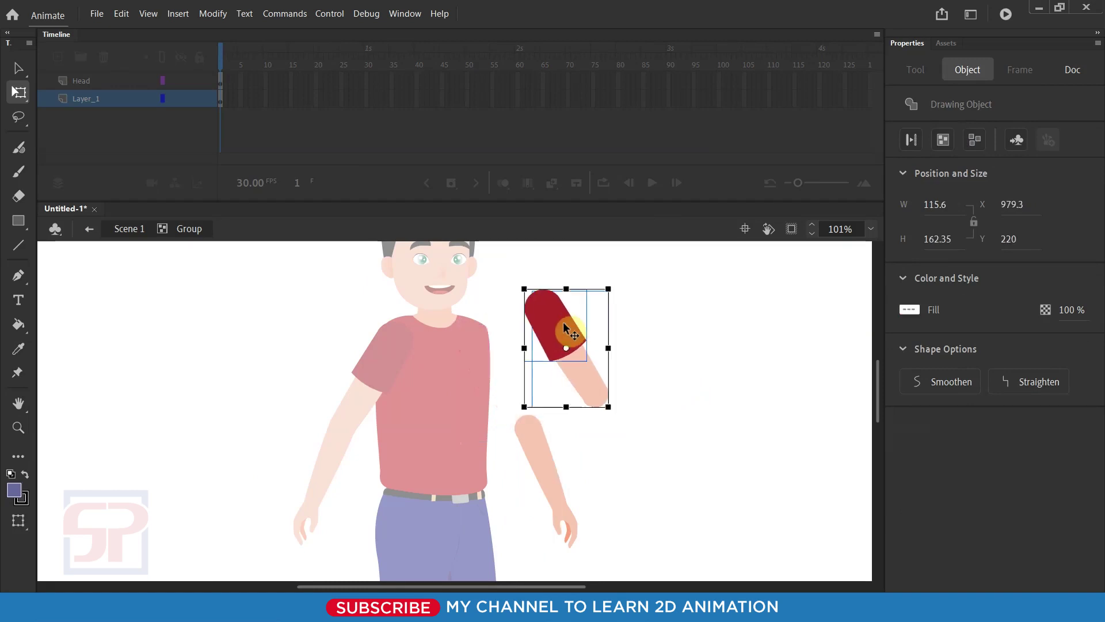
key("ctrl+z")
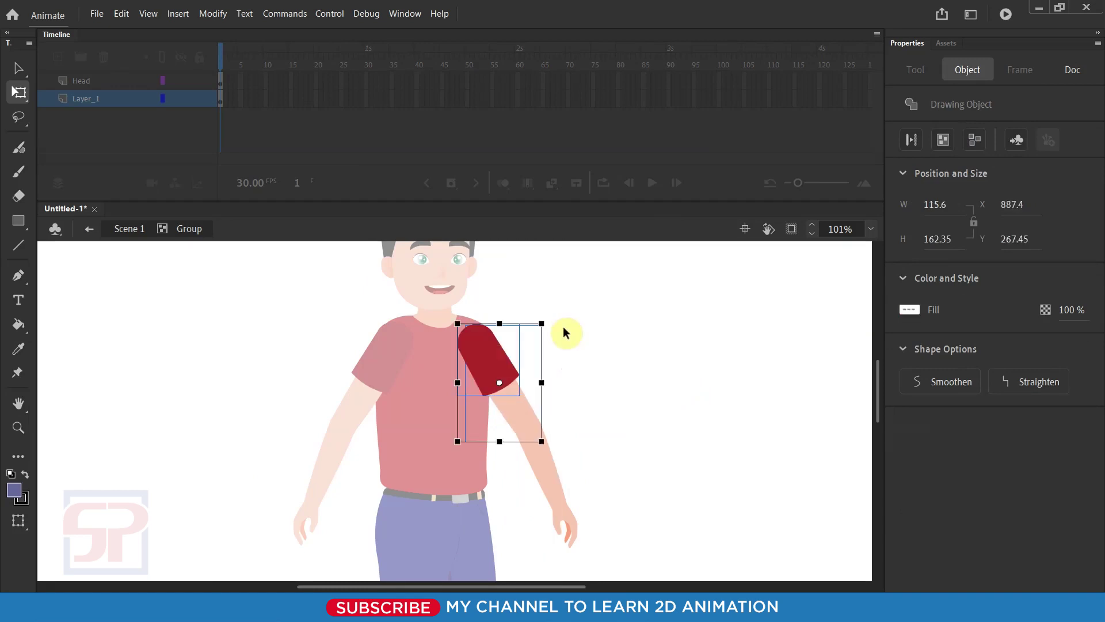
Step: Cut the sleeve onto a new third layer over the shoulder and start converting it to a symbol
key("ctrl+x")
double_click(607, 341)
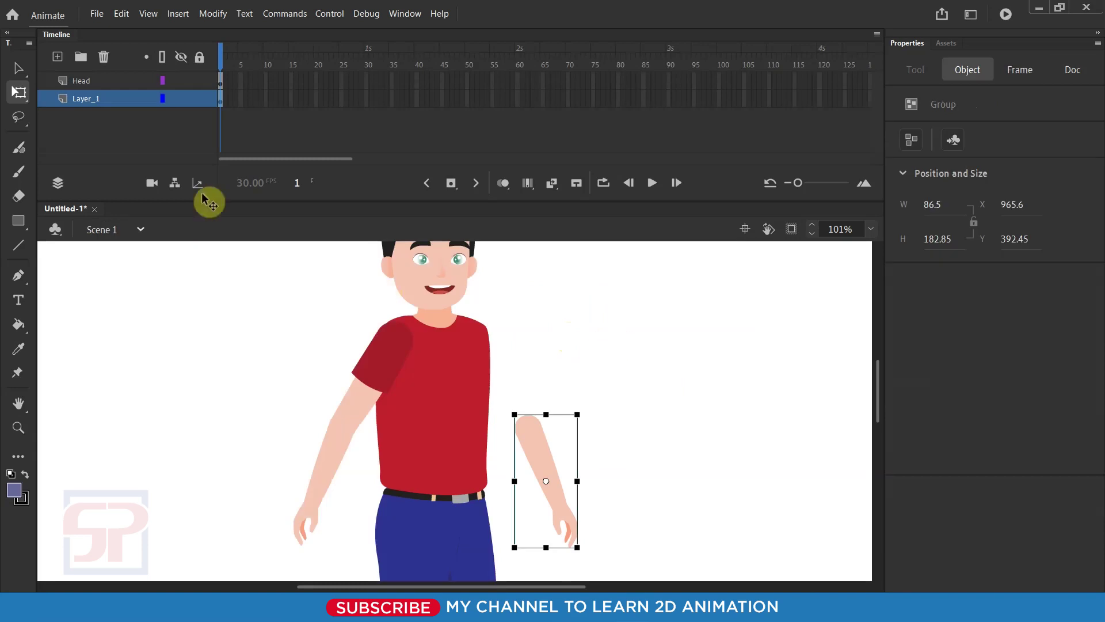
left_click(57, 57)
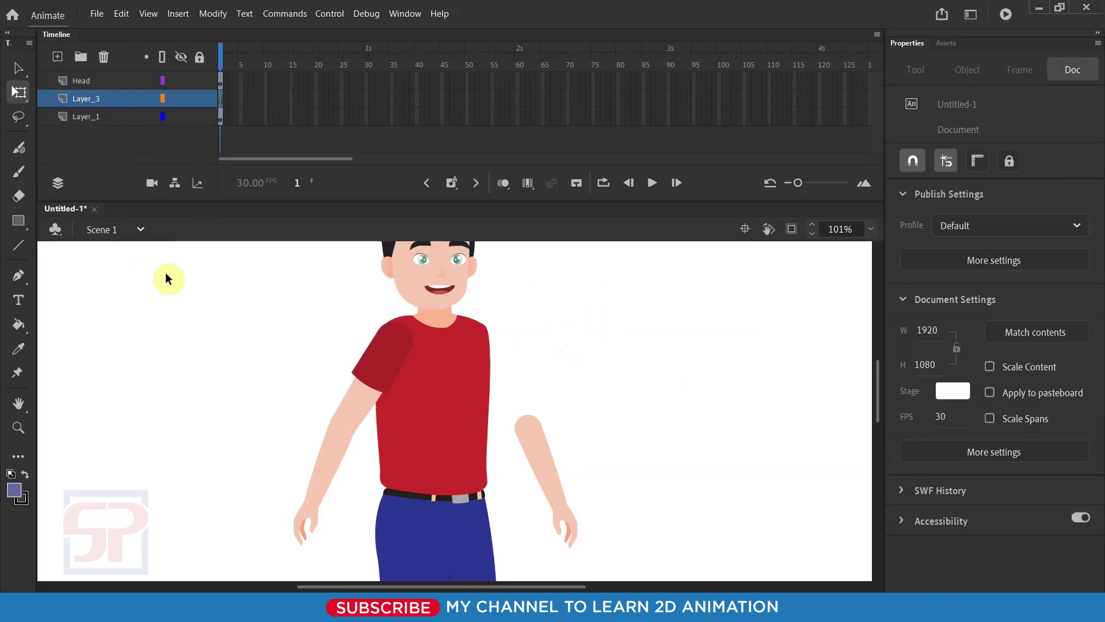
key("ctrl+v")
mouse_move(477, 385)
left_mouse_down()
mouse_move(507, 368)
mouse_move(491, 369)
left_mouse_up()
right_click(495, 371)
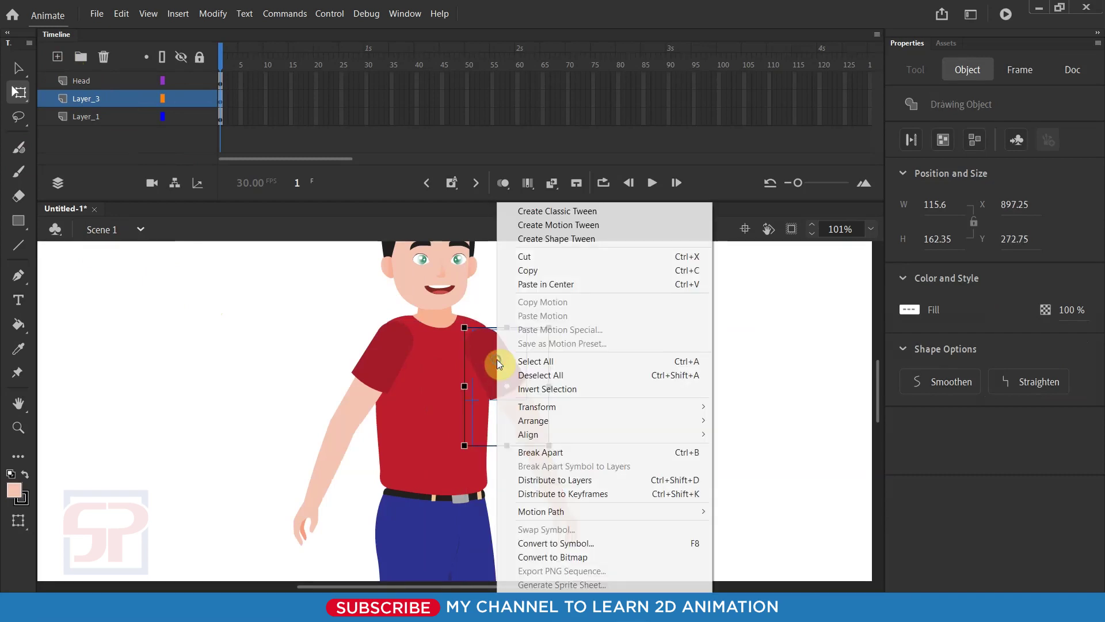
left_click(589, 543)
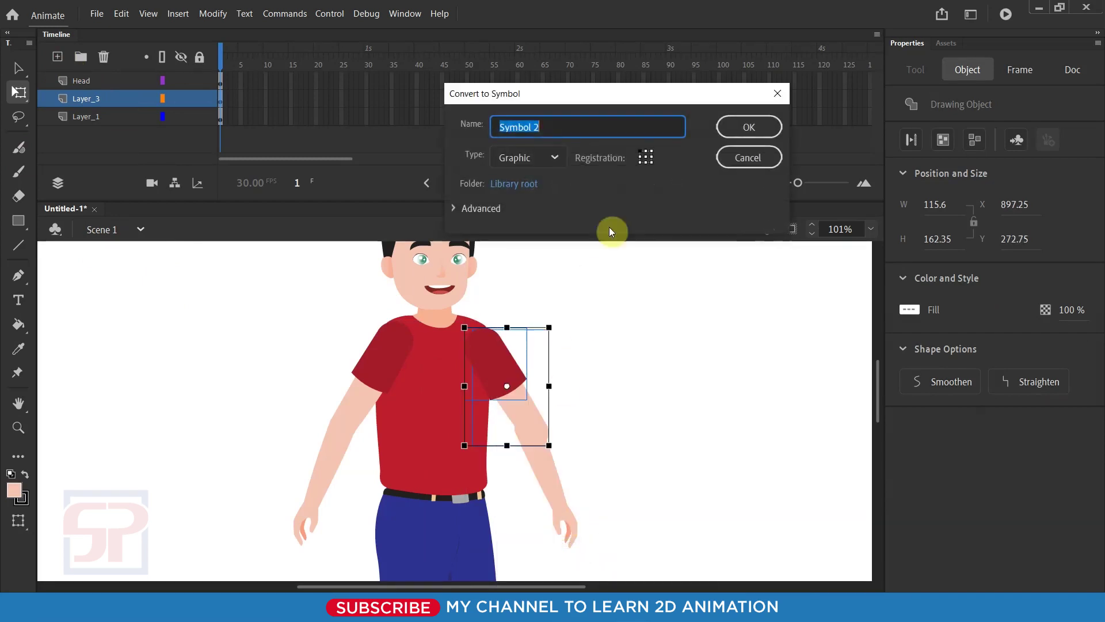
Step: Make the sleeve graphic Symbol 2 and name its layer Left_Arm
left_click(730, 136)
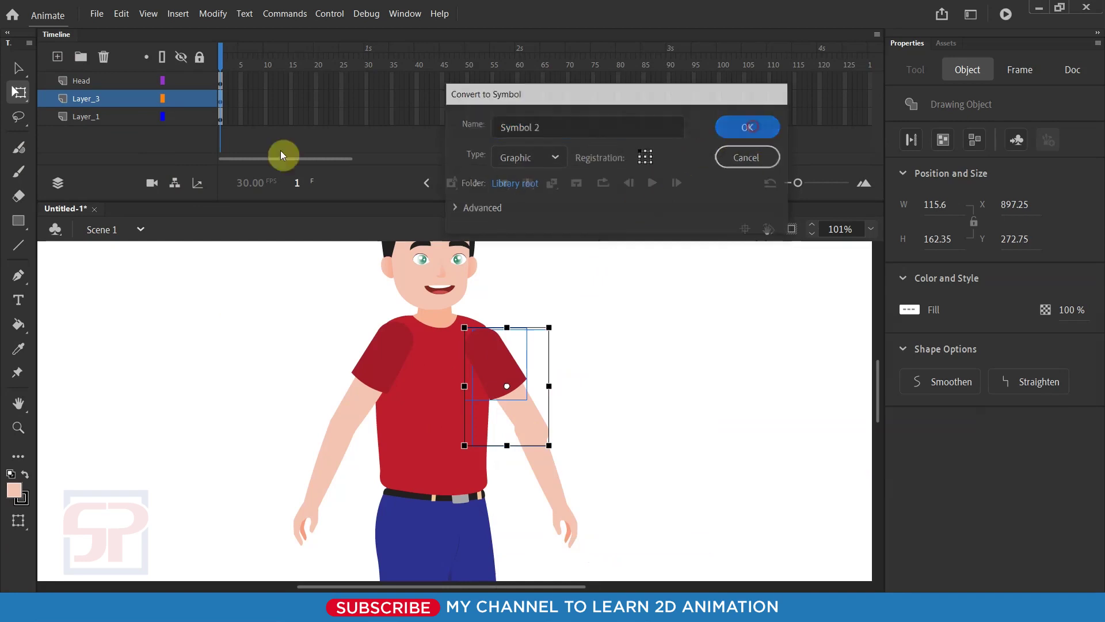
right_click(87, 103)
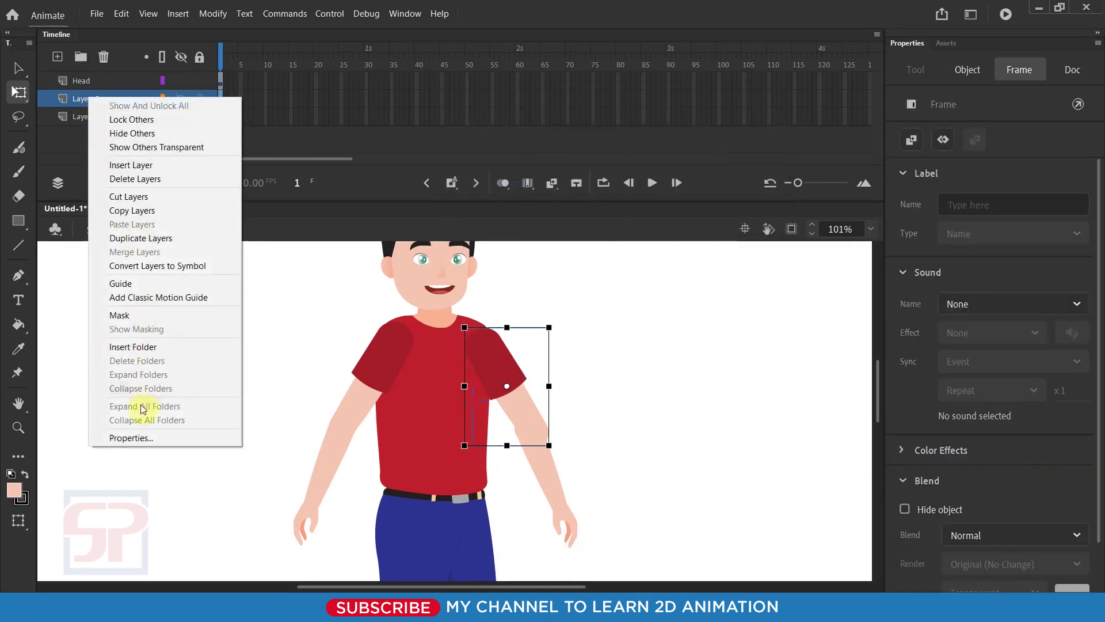
type("Left")
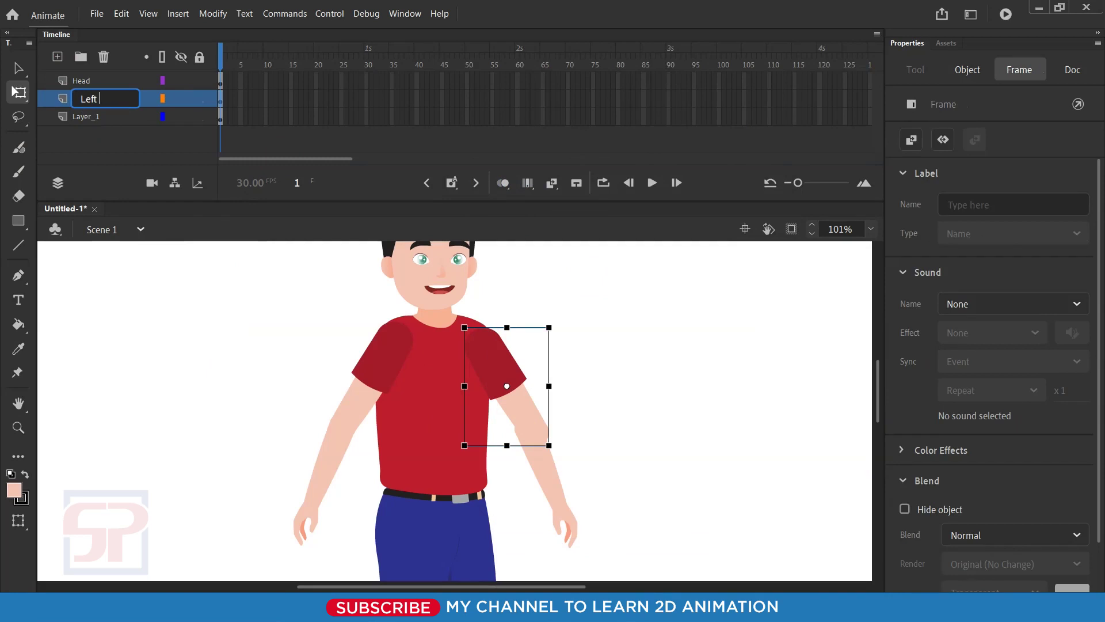
type(" Hand")
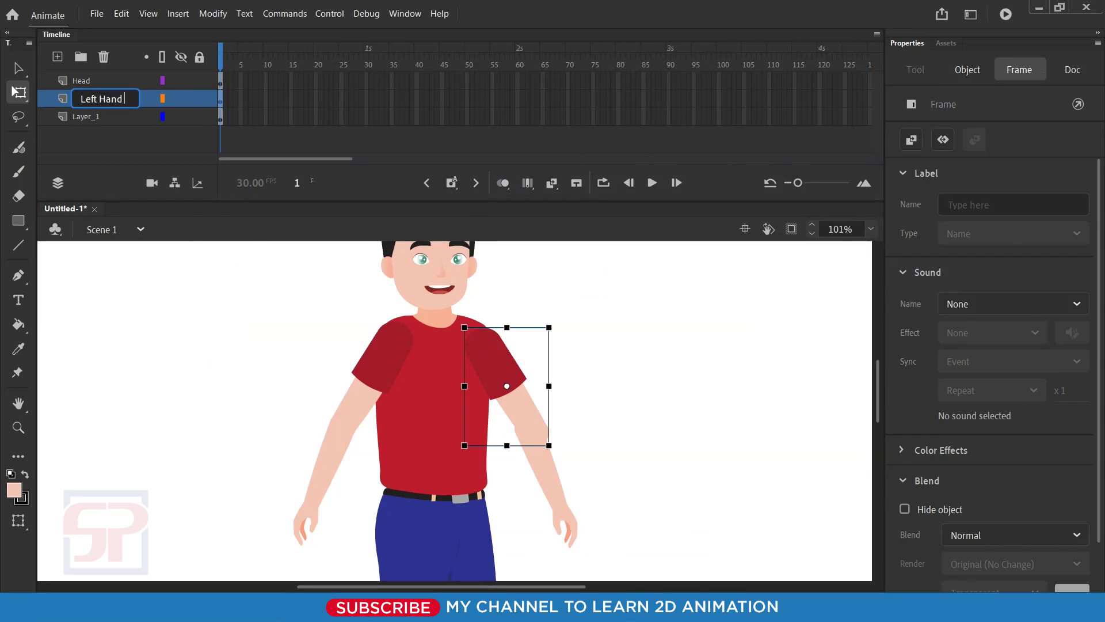
type("T")
type("Ar")
key("BackSpace")
key("BackSpace")
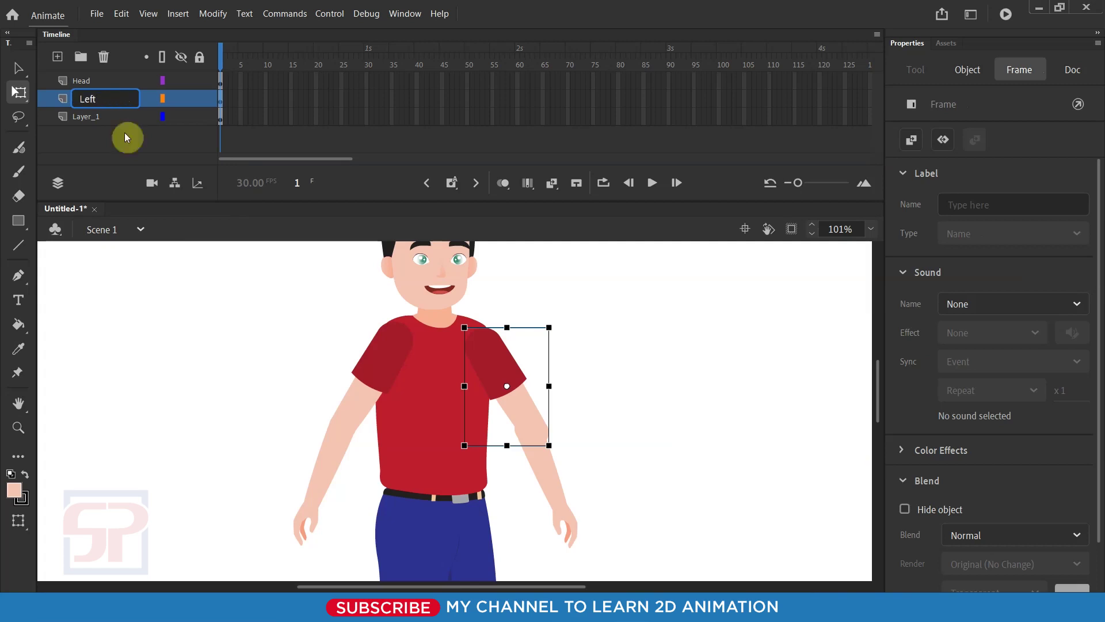
type("_Arm")
Step: Move the sleeve's pivot up to the shoulder and nudge the sleeve onto it
left_click(521, 373)
scroll(498, 357, "up", 2)
scroll(499, 359, "up", 1)
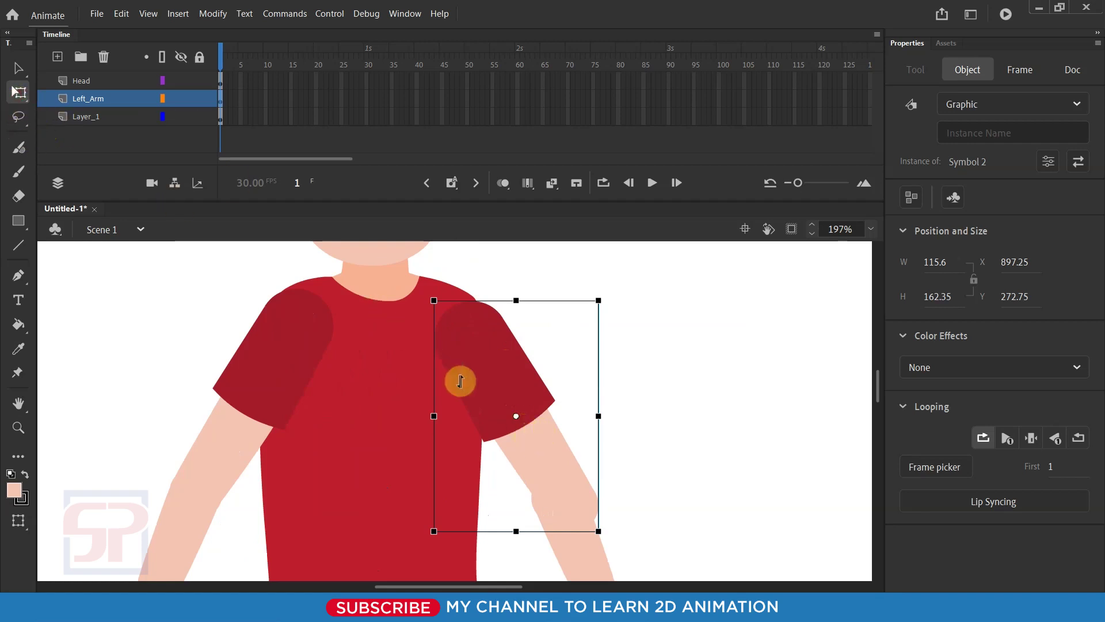
left_click_drag(518, 417, 464, 338)
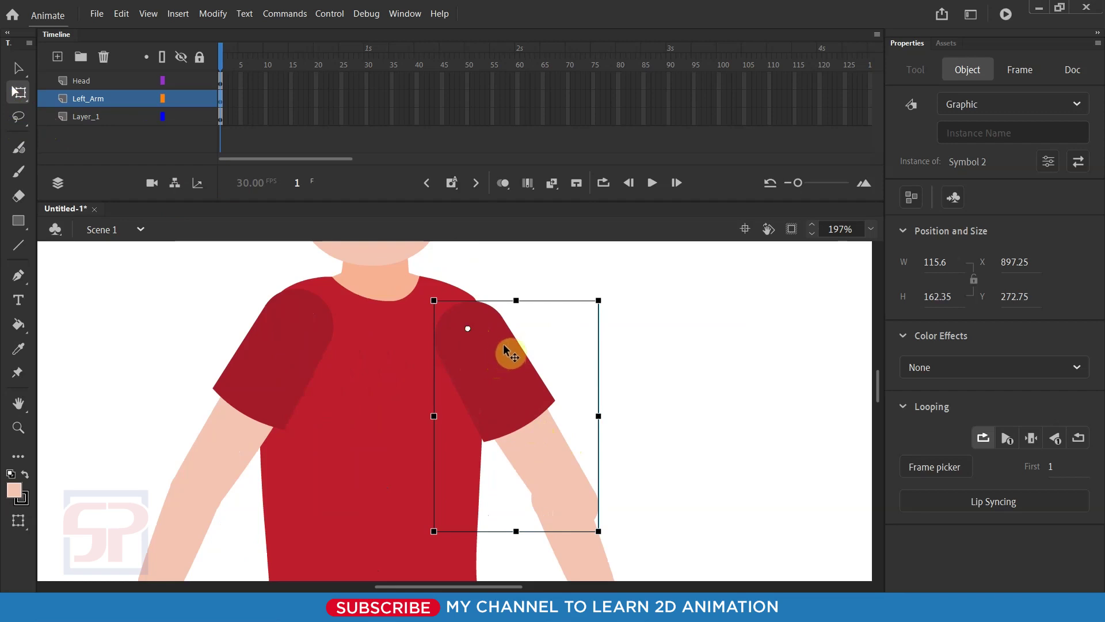
left_click_drag(511, 348, 510, 342)
scroll(495, 327, "down", 3)
Step: Take the forearm out of the arm group onto a new layer, placed back on the arm
left_click(634, 387)
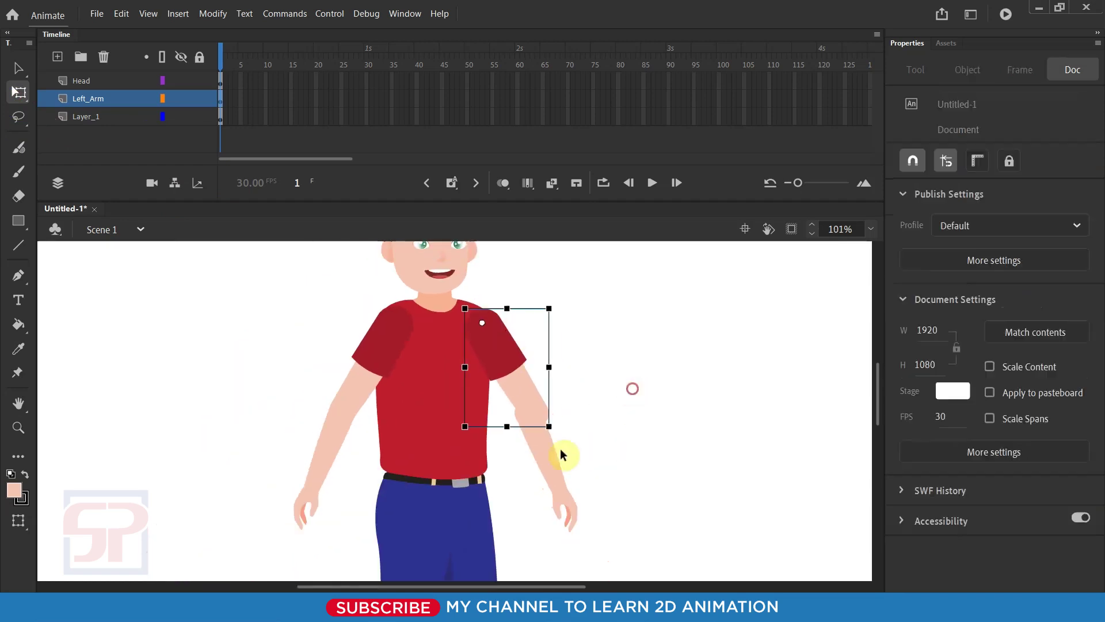
left_click_drag(574, 439, 572, 407)
left_click(541, 433)
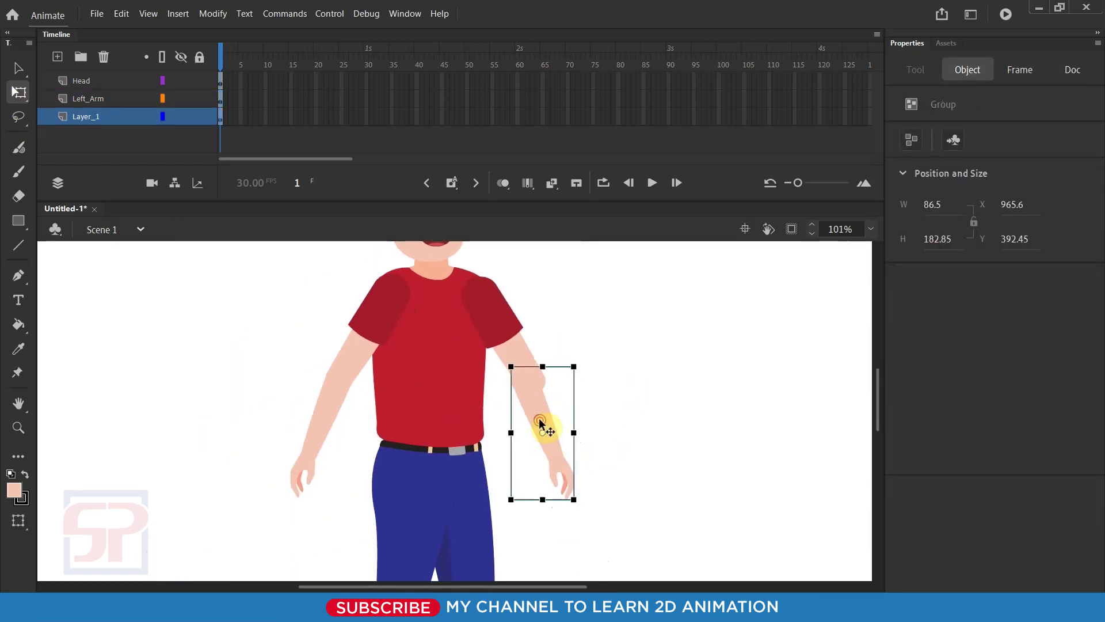
double_click(540, 421)
left_click(530, 419)
mouse_move(530, 419)
left_mouse_down()
mouse_move(473, 421)
mouse_move(510, 419)
left_mouse_up()
key("Delete")
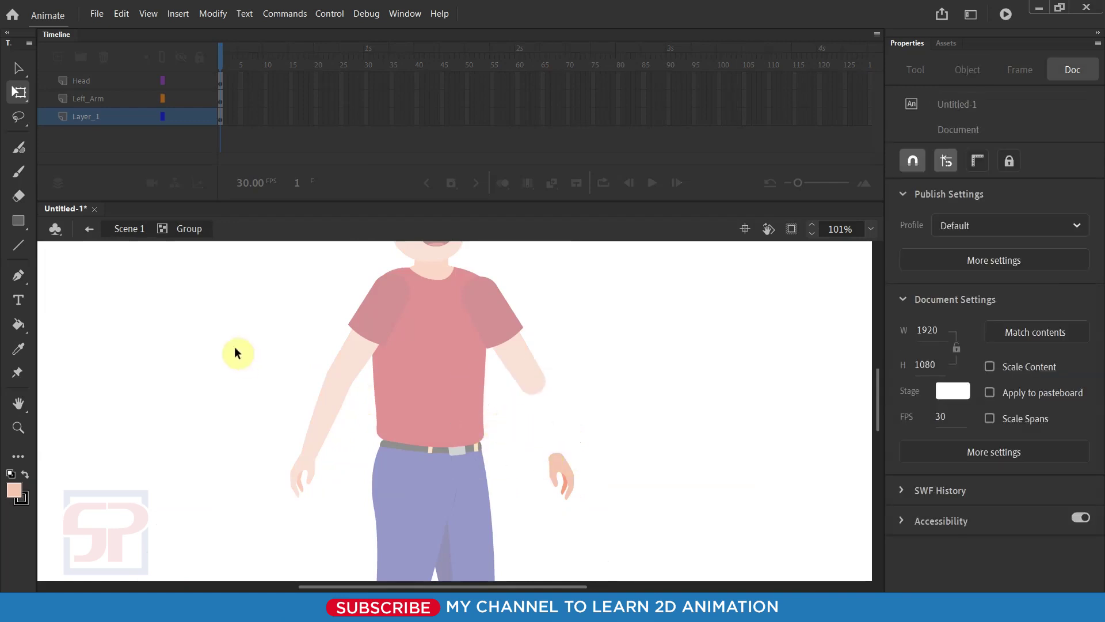
double_click(198, 314)
left_click(59, 56)
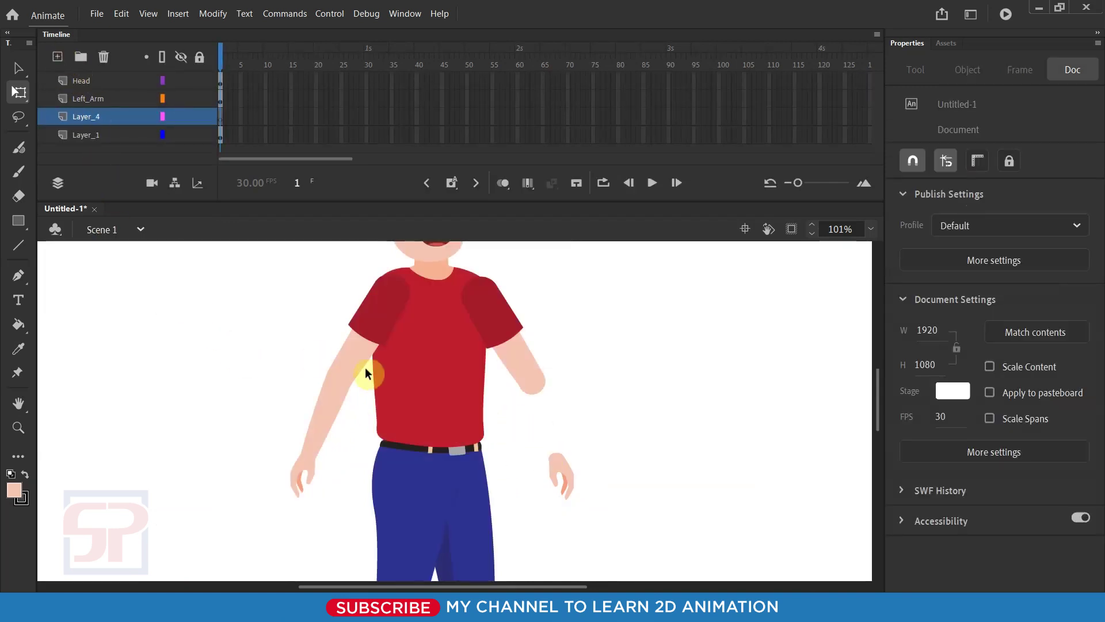
key("ctrl+v")
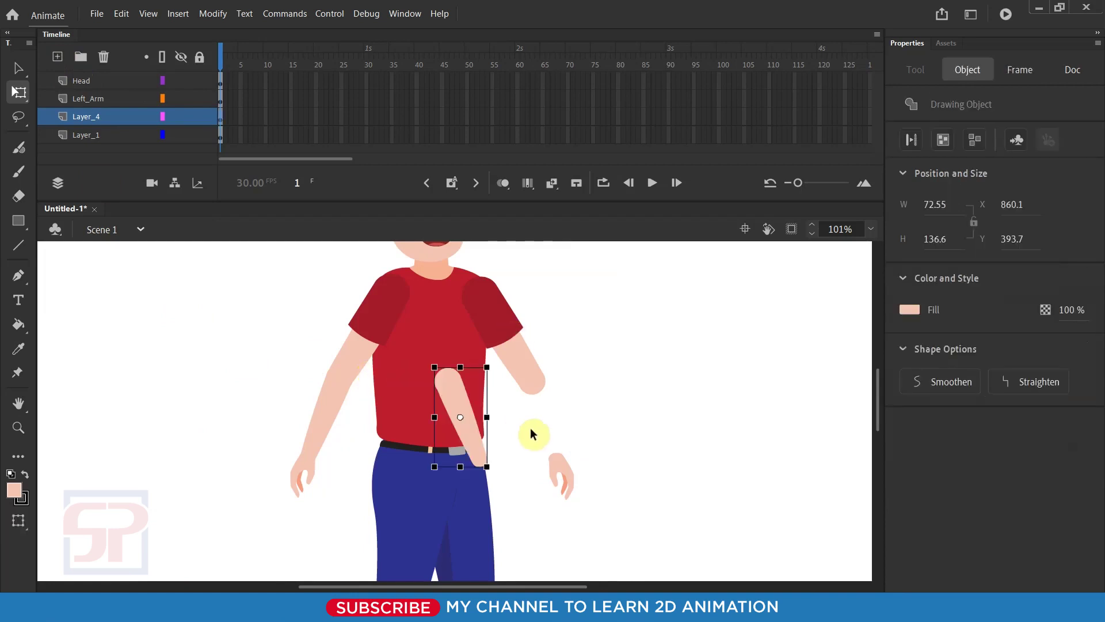
scroll(541, 426, "up", 3)
left_click_drag(371, 380, 538, 386)
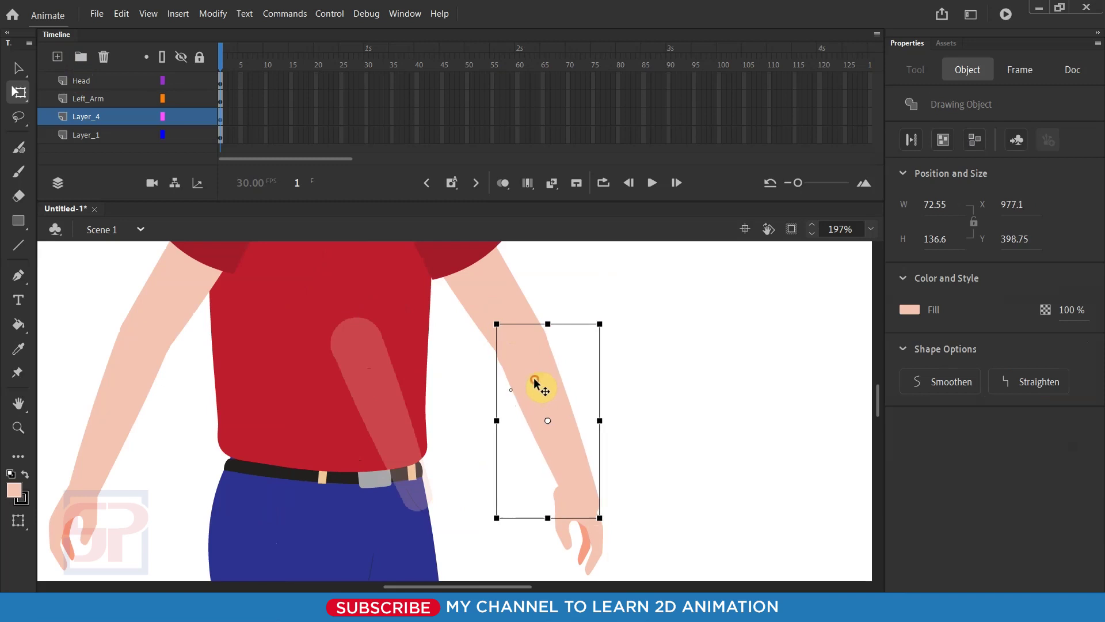
Step: Check the forearm in outline view and rename its layer Left_Hand
left_click(162, 57)
scroll(542, 337, "up", 2)
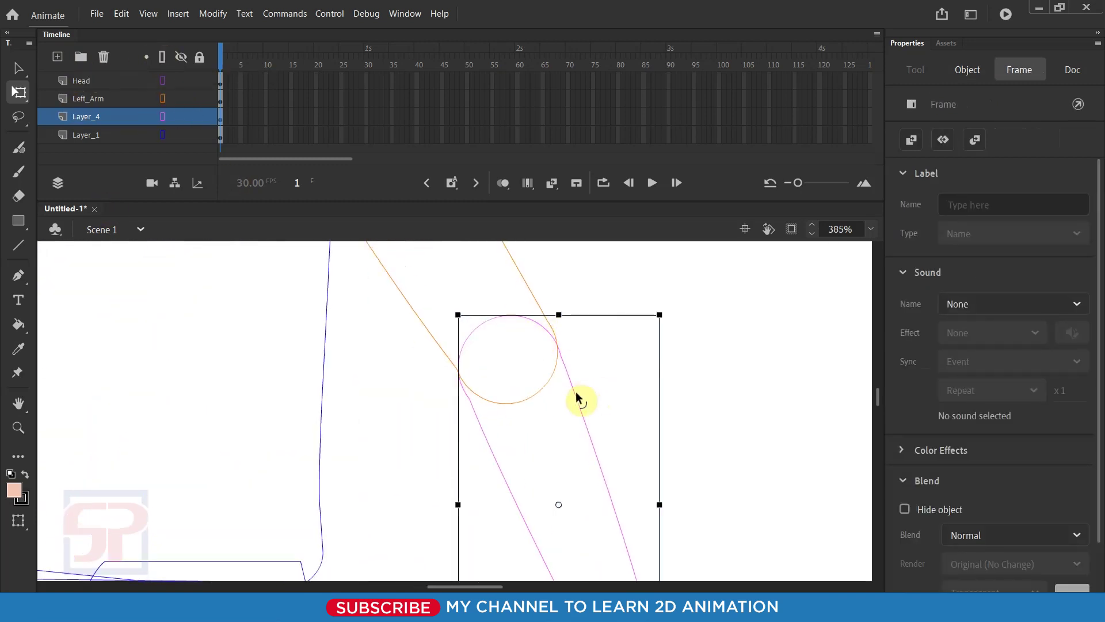
left_click(575, 396)
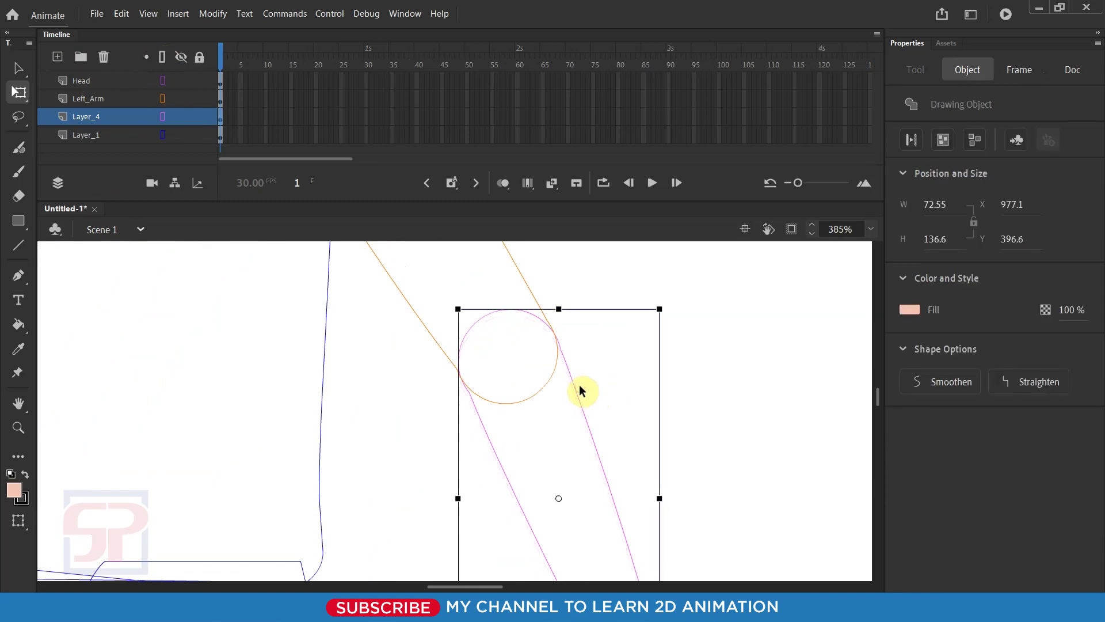
scroll(515, 361, "down", 1)
scroll(577, 453, "down", 1)
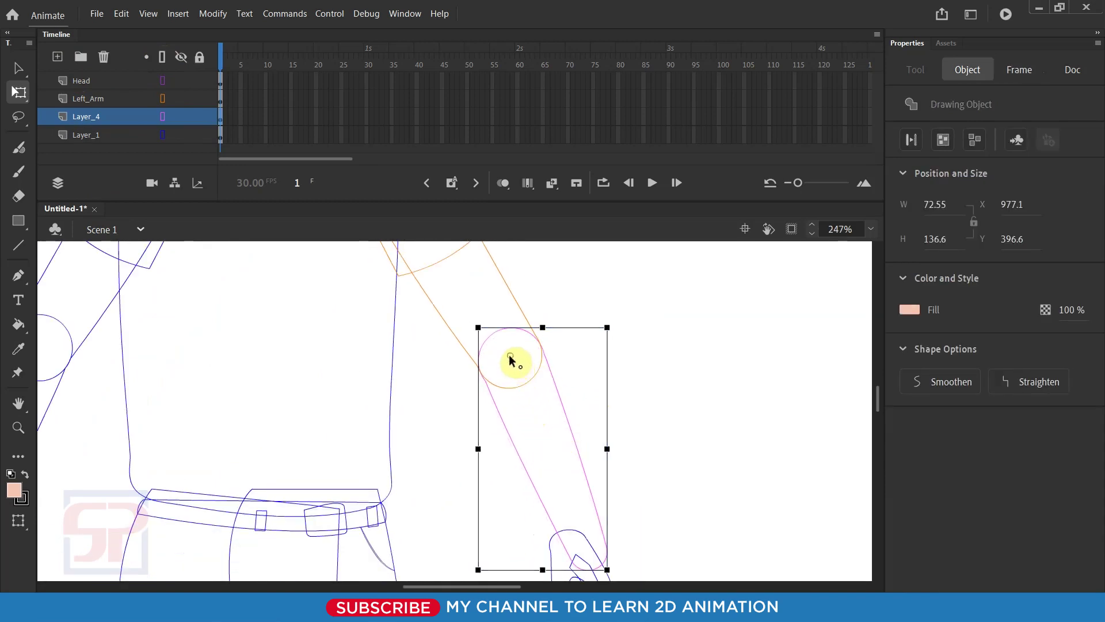
scroll(513, 350, "down", 1)
scroll(513, 349, "down", 1)
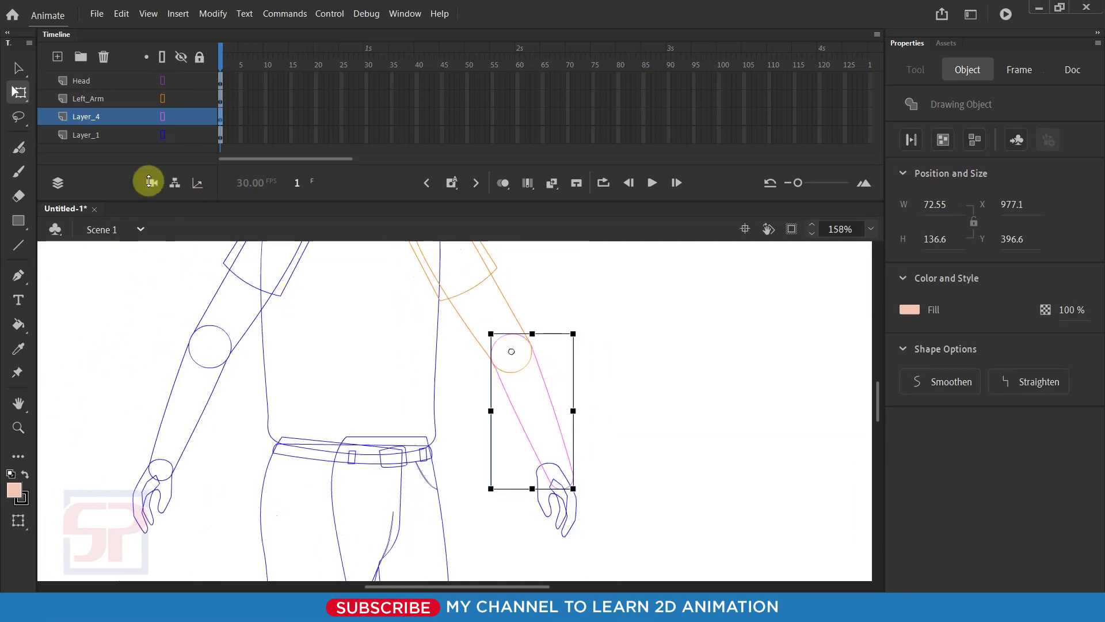
left_click(163, 57)
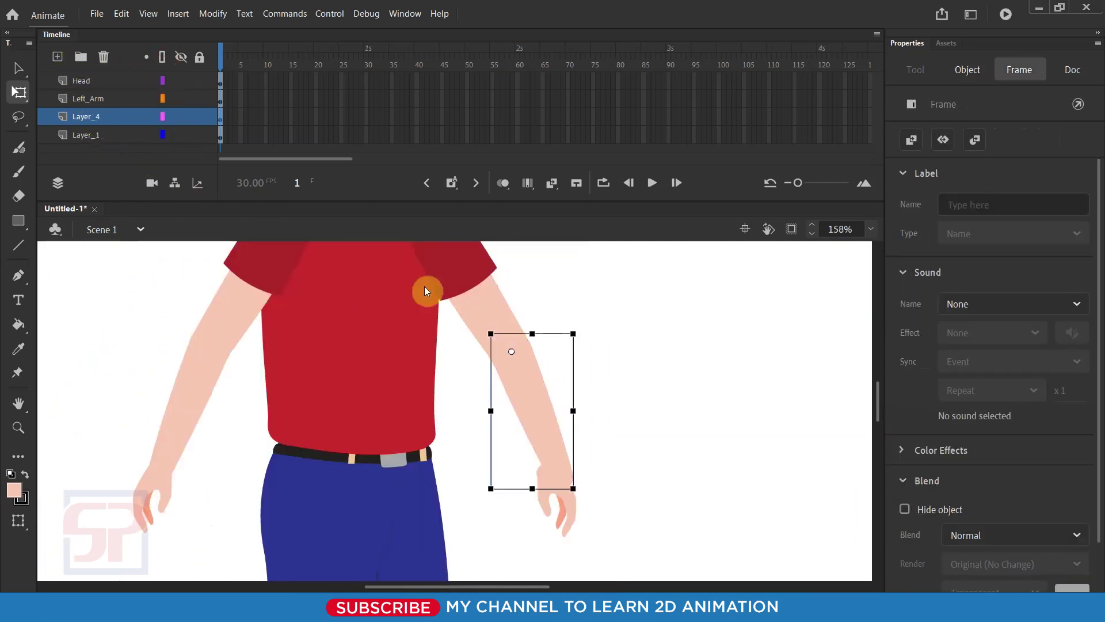
double_click(86, 117)
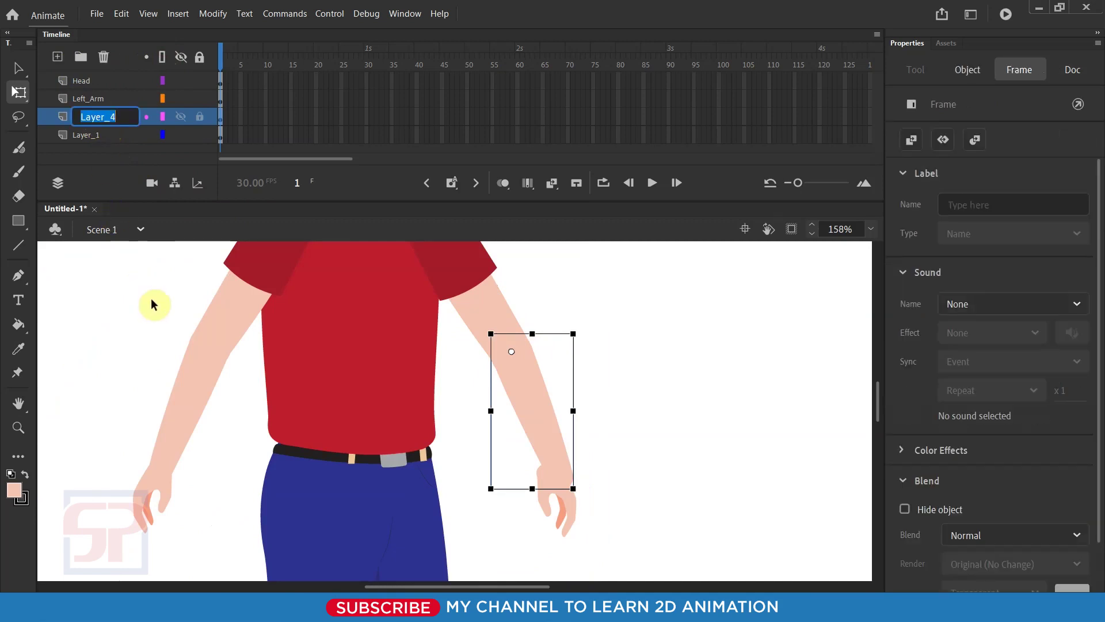
type("R")
type("Hand")
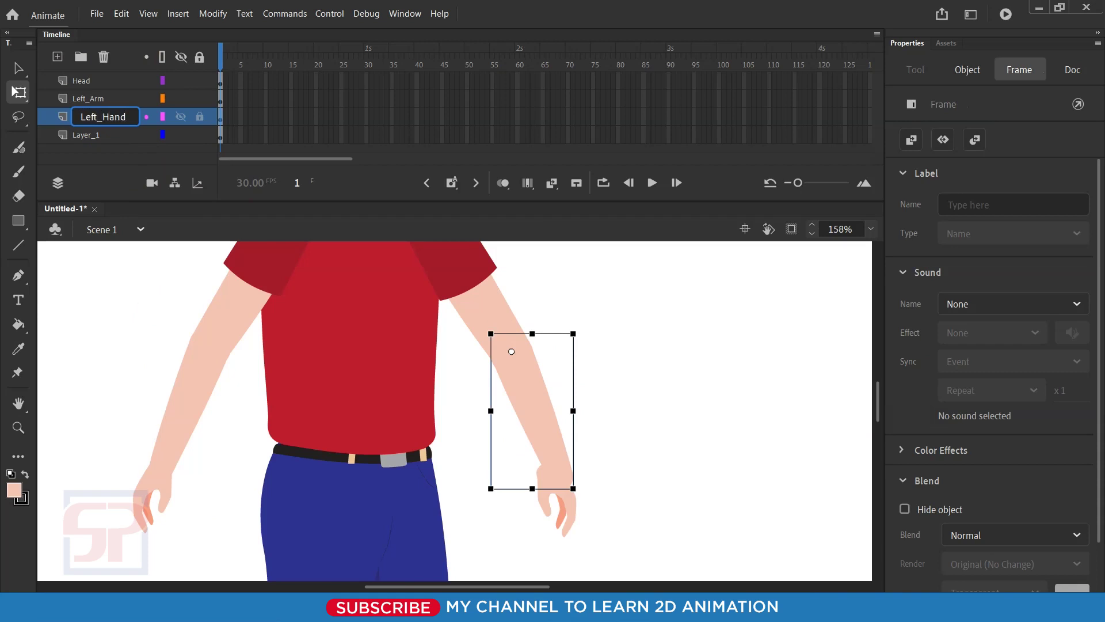
key("Return")
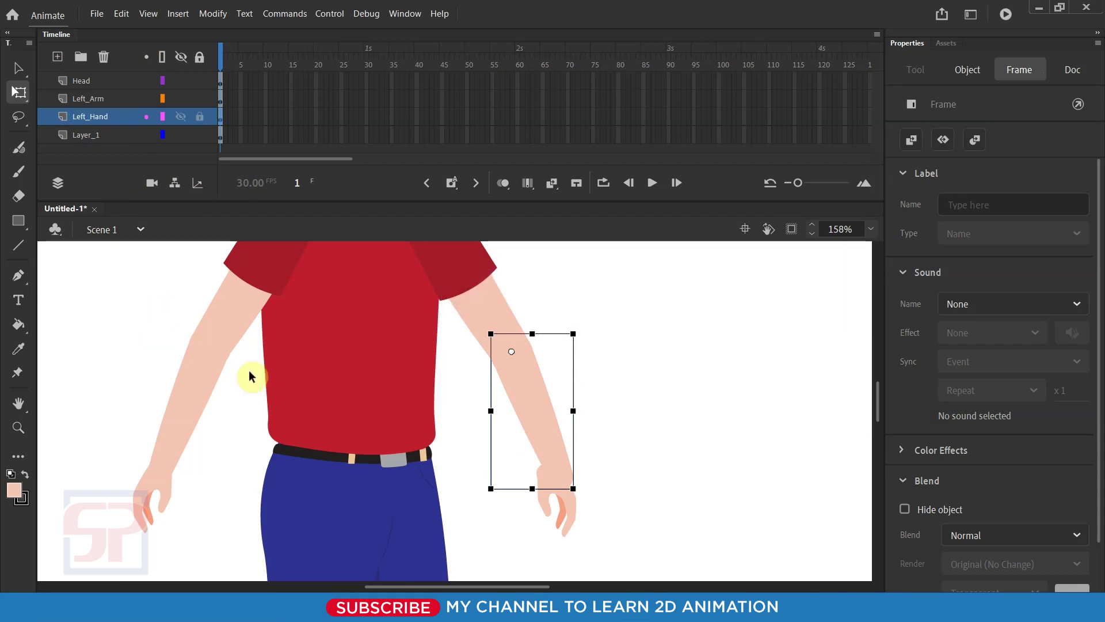
Step: Cut the hand from the base layer onto a new layer at the end of the forearm
left_click(625, 446)
left_click(555, 494)
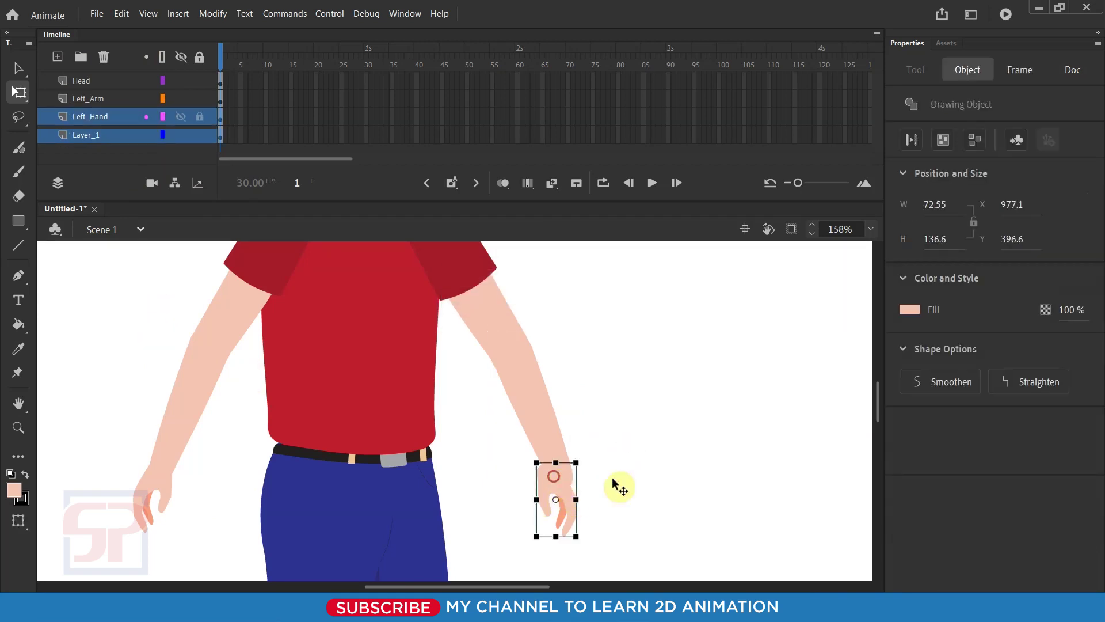
left_click(564, 527)
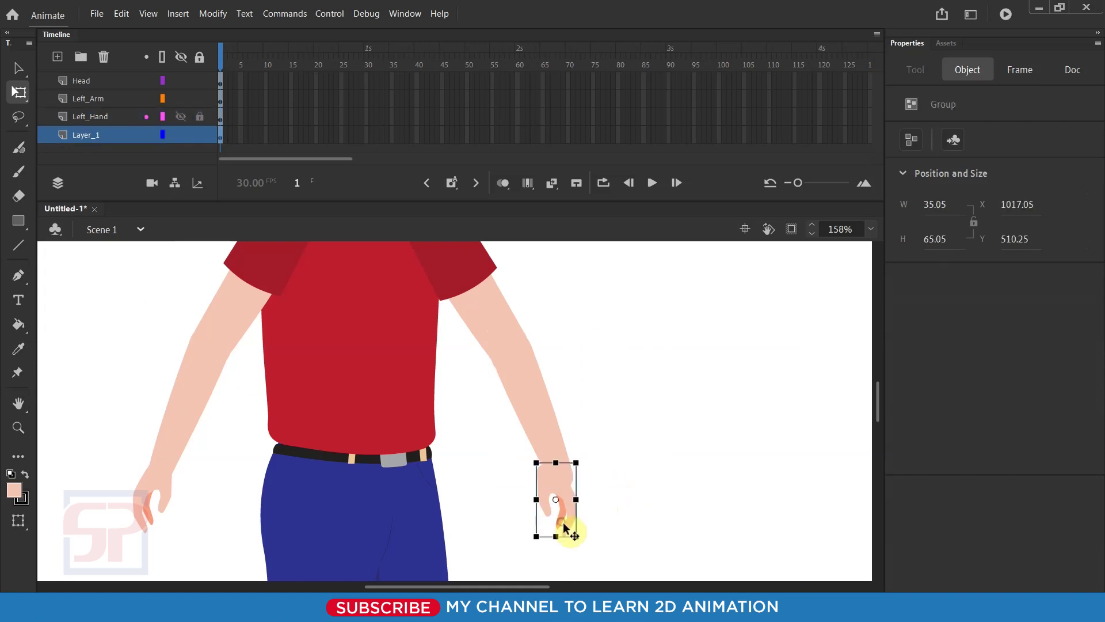
left_click_drag(565, 521, 597, 512)
key("ctrl+x")
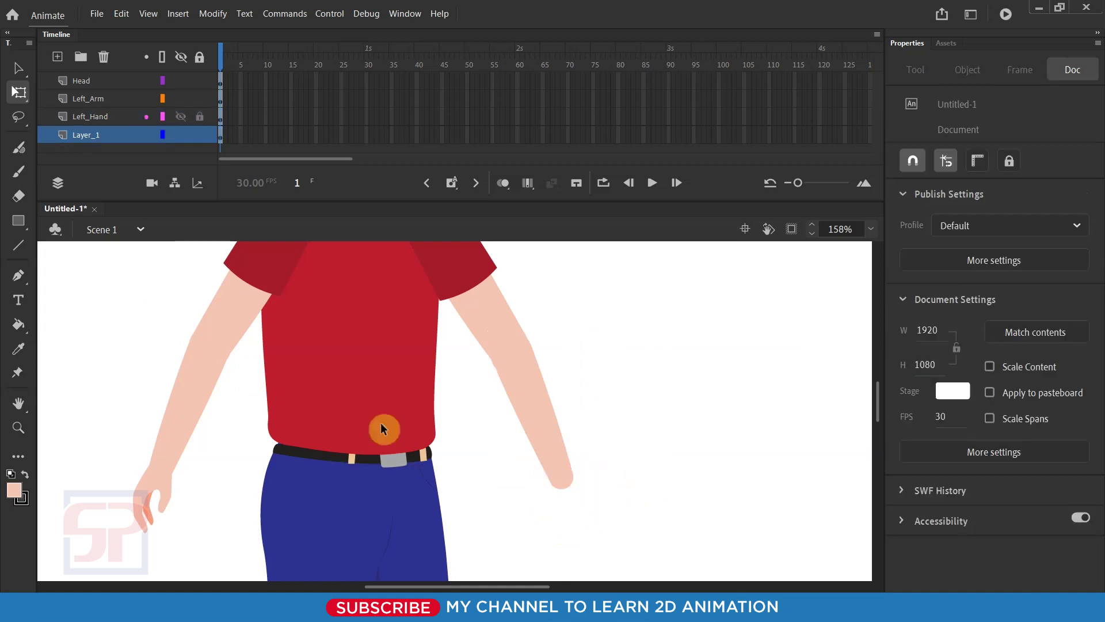
left_click(58, 57)
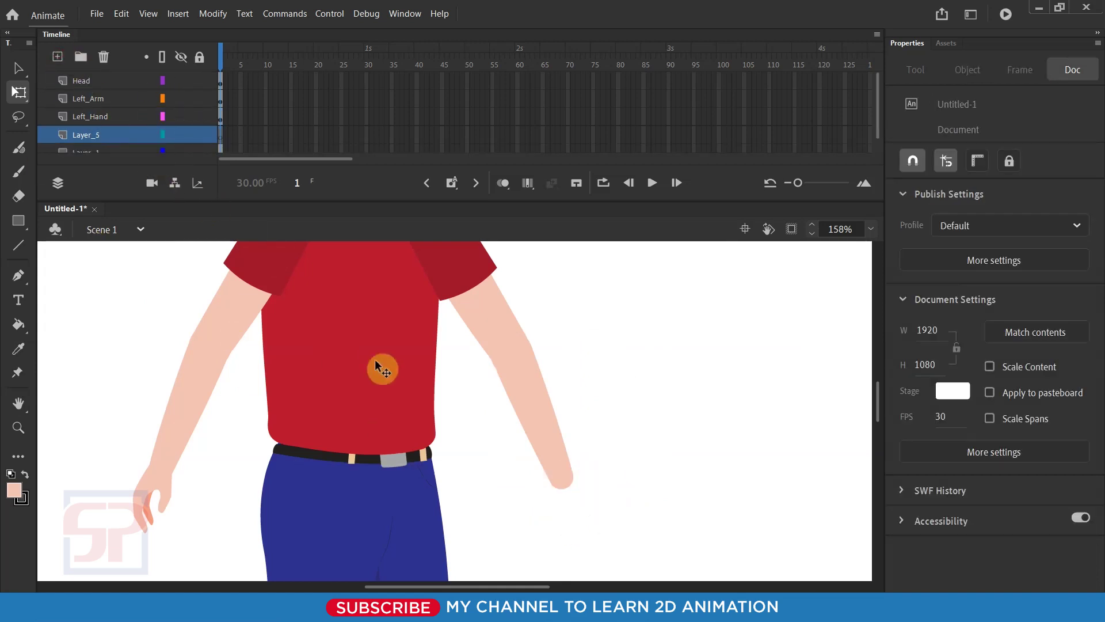
key("ctrl+v")
left_click_drag(466, 406, 574, 489)
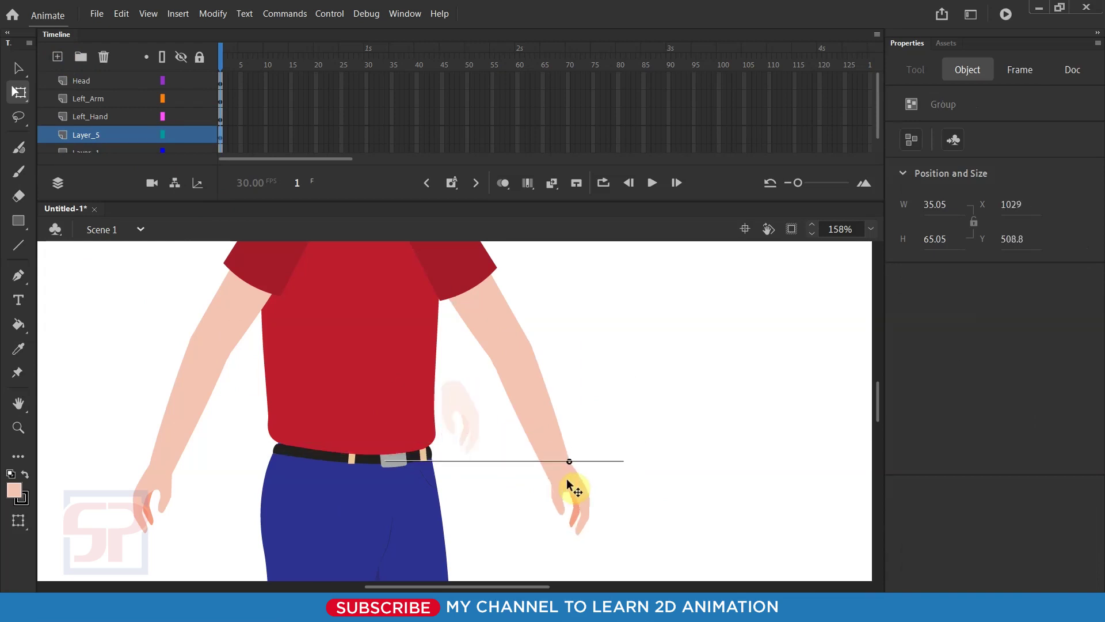
Step: Rename the new hand layer Left_hand_T
double_click(102, 135)
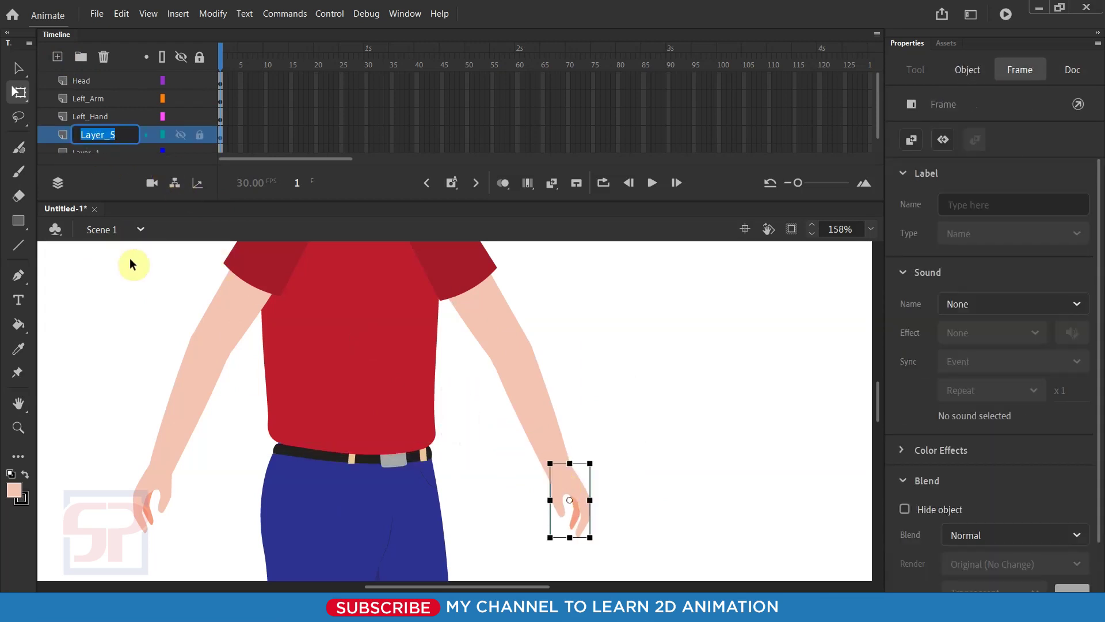
type("Left")
type("_hand")
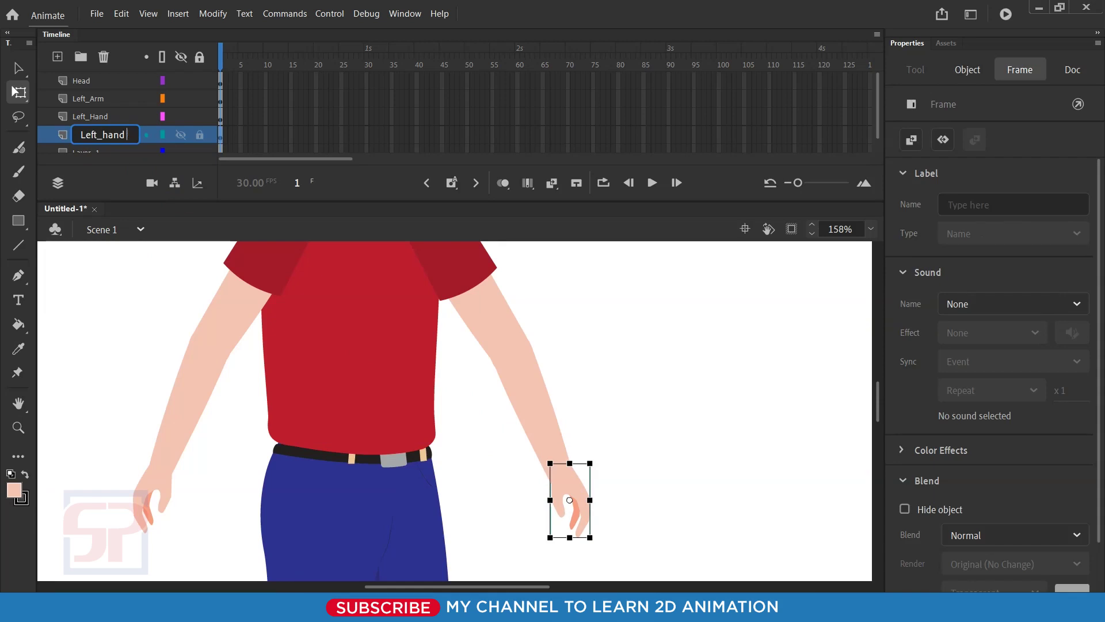
type(" T")
key("Return")
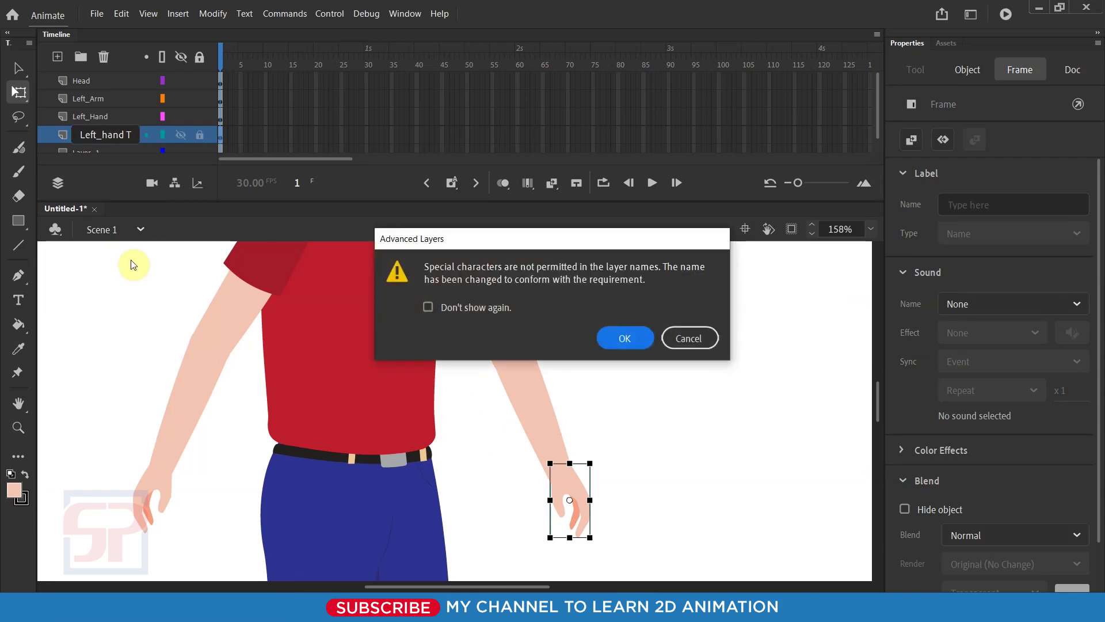
left_click(620, 343)
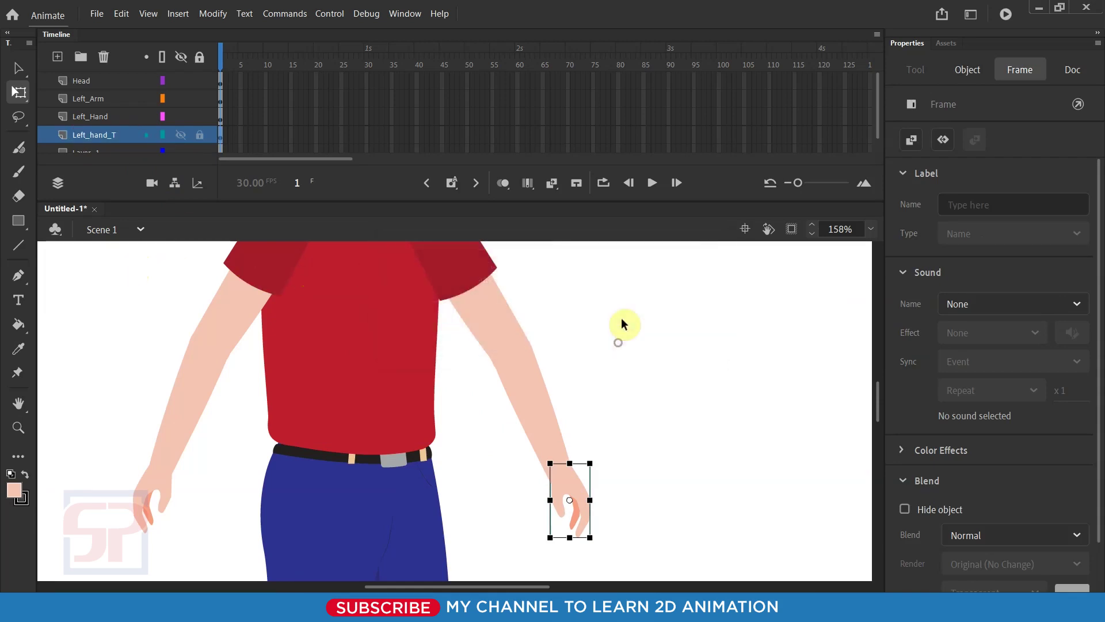
left_click(671, 392)
scroll(623, 503, "up", 1)
scroll(623, 502, "up", 1)
scroll(539, 507, "down", 1)
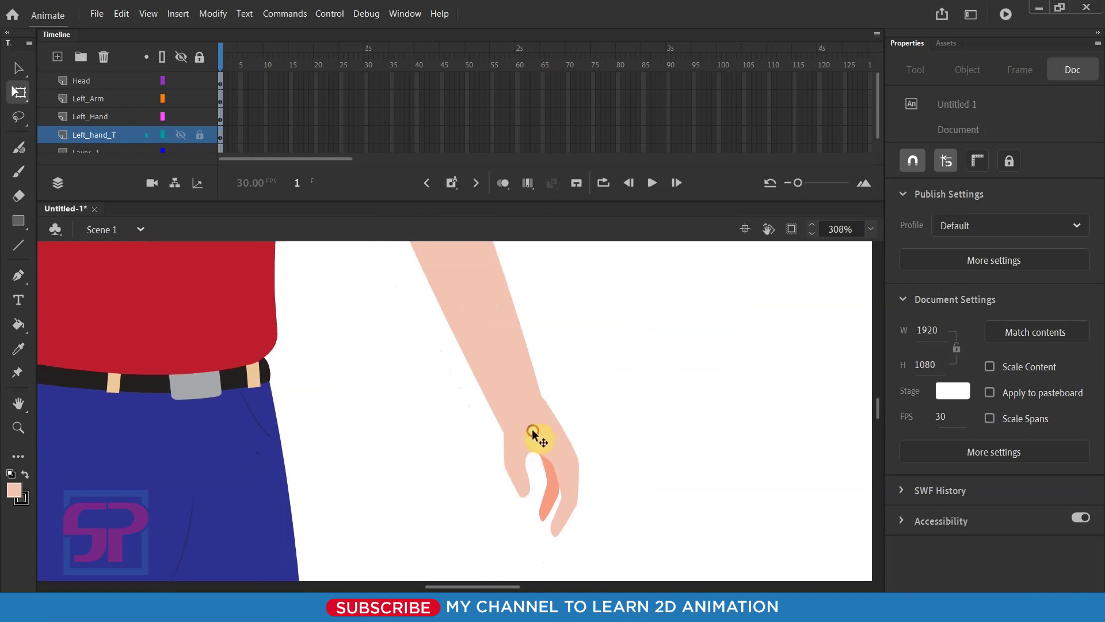
Step: In outline view, nudge the hand down and move its pivot into the wrist joint
left_click(534, 435)
left_click(162, 57)
scroll(589, 456, "up", 2)
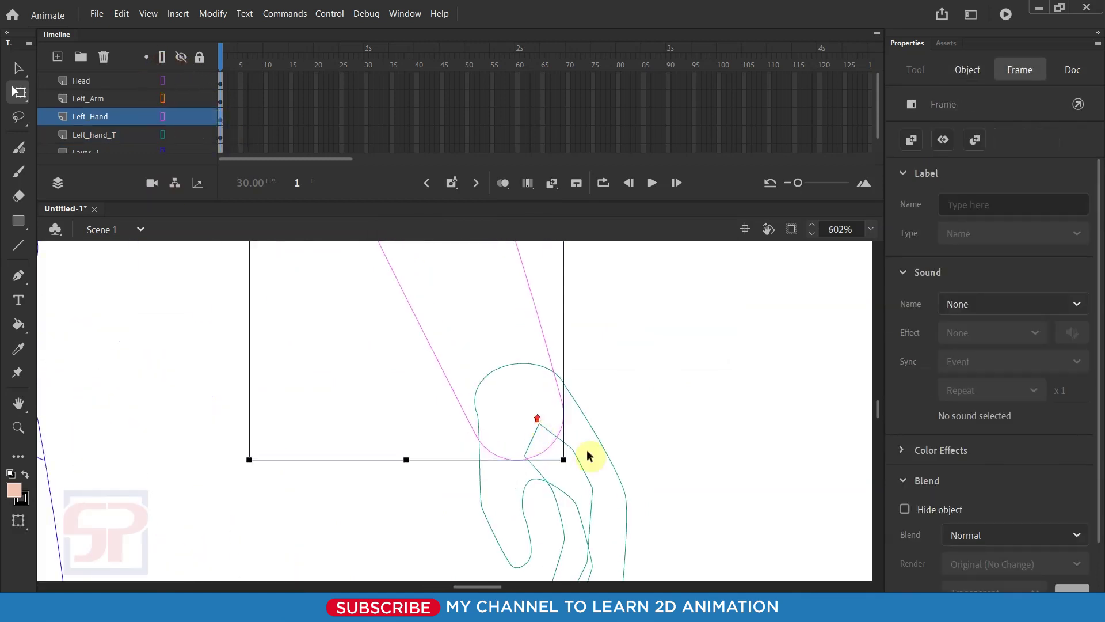
left_click(594, 452)
key("Down")
key("Down")
key("Down")
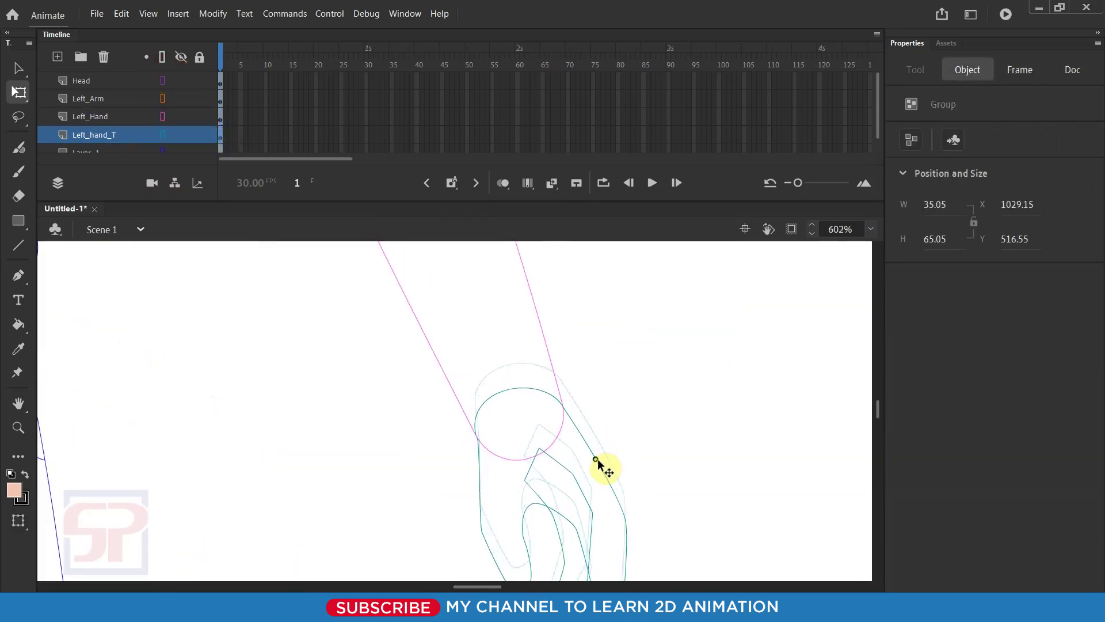
left_click(597, 460)
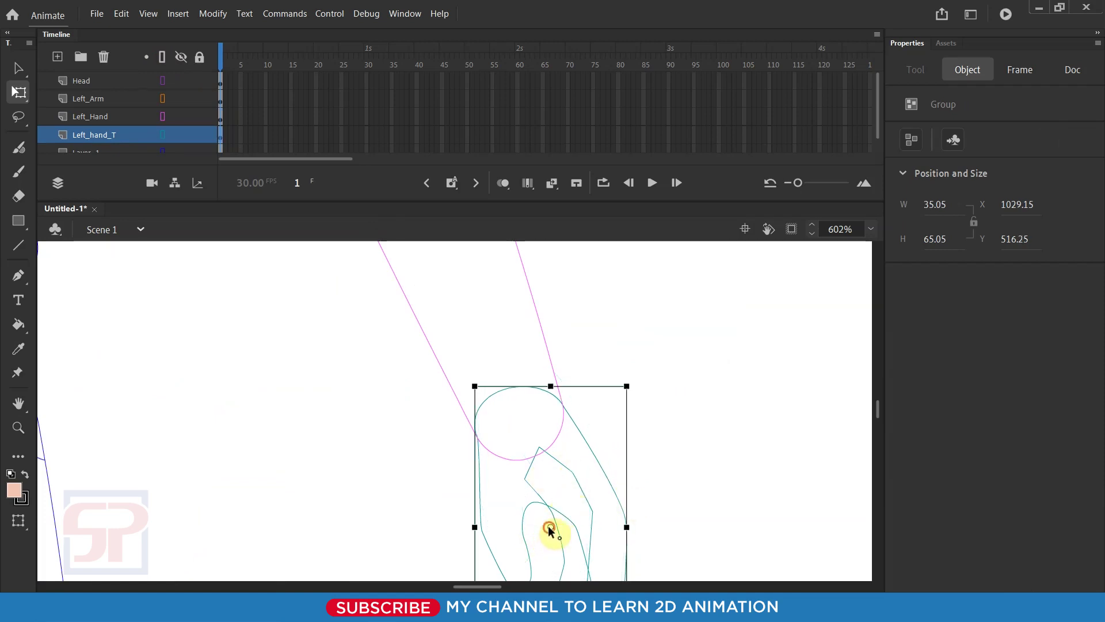
left_click_drag(548, 529, 525, 418)
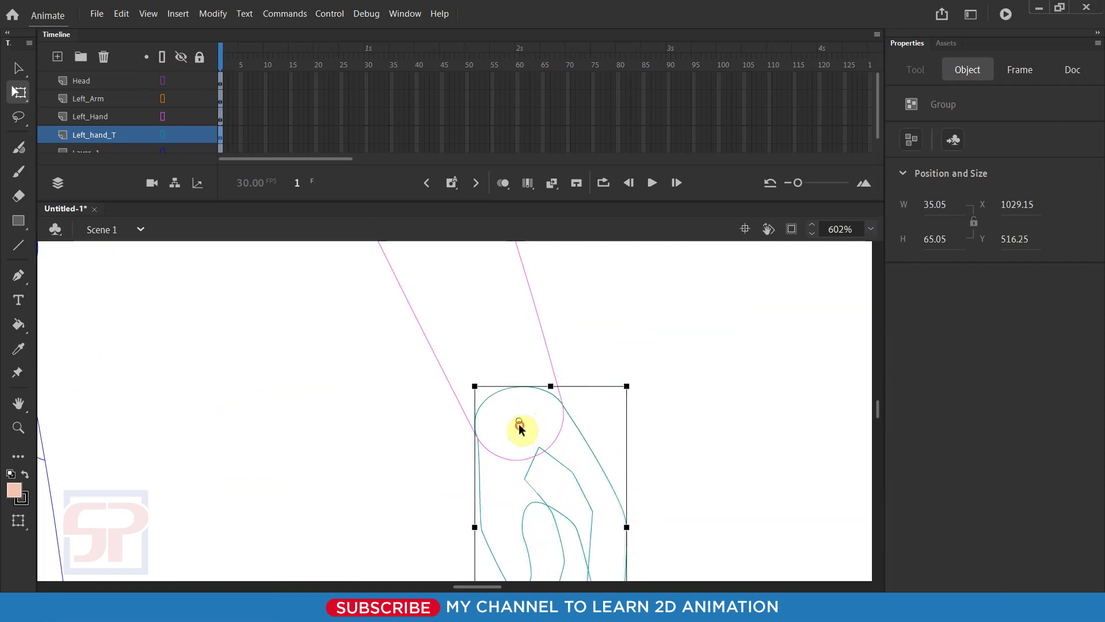
scroll(520, 429, "down", 3)
scroll(600, 413, "down", 2)
scroll(622, 425, "down", 2)
left_click_drag(535, 329, 506, 370)
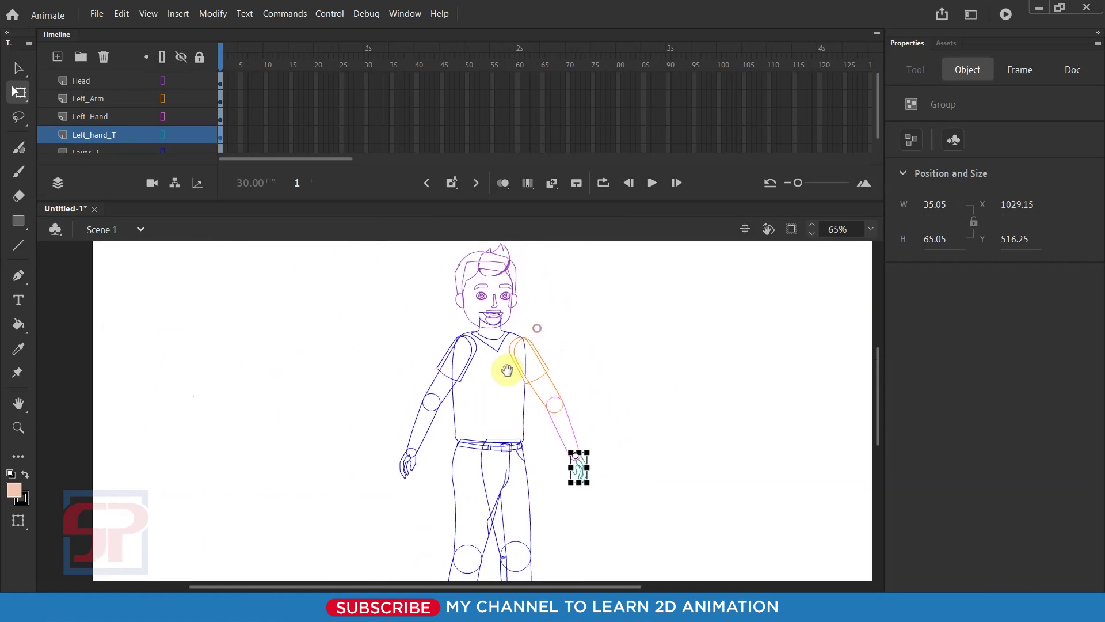
left_click(161, 57)
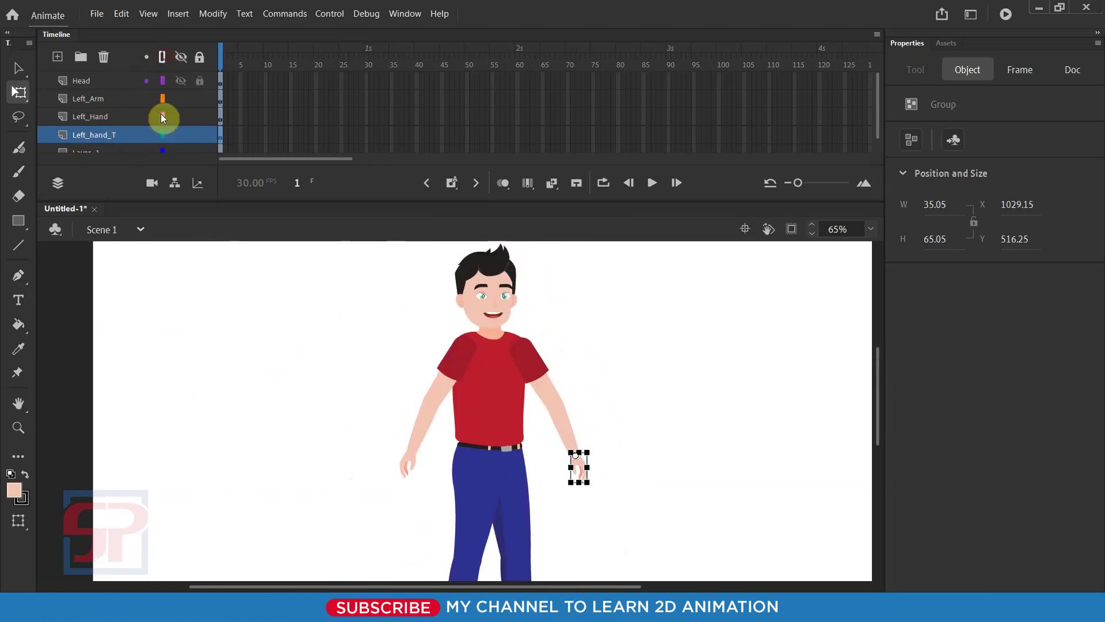
left_click(763, 457)
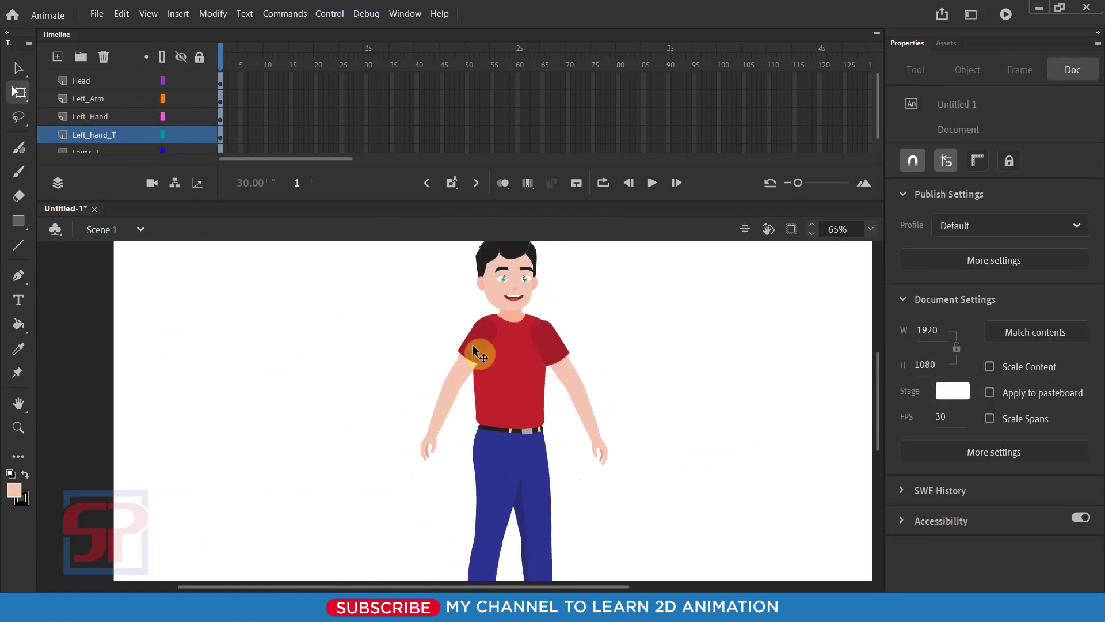
Step: Inside the arm group, select the upper arm and red shoulder sleeve pieces
left_click(471, 358)
double_click(471, 358)
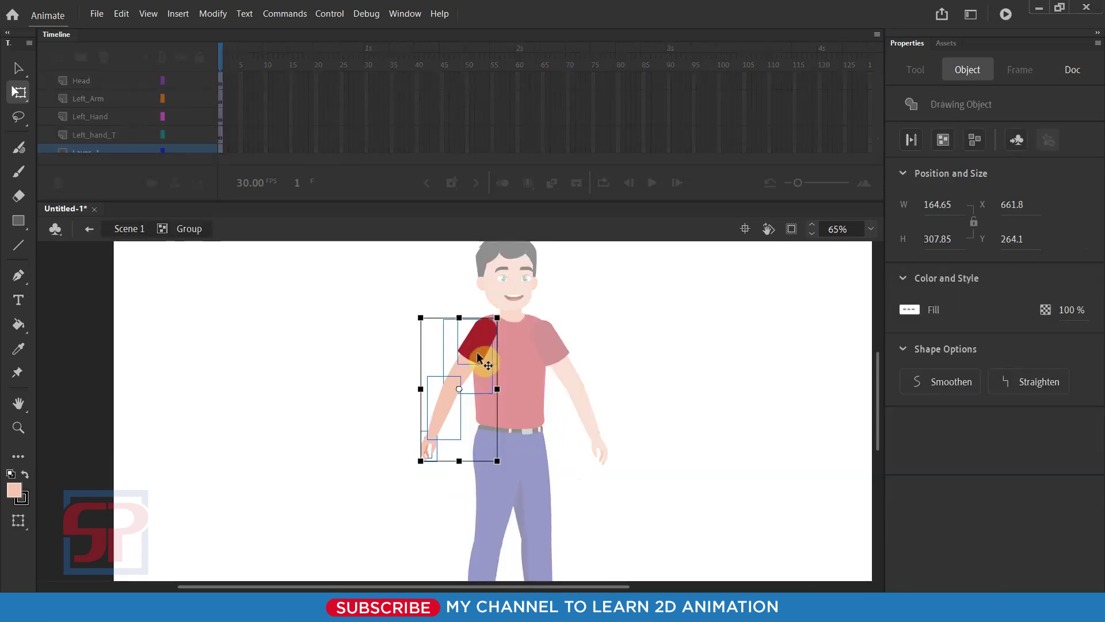
left_click(398, 318)
left_click(487, 333)
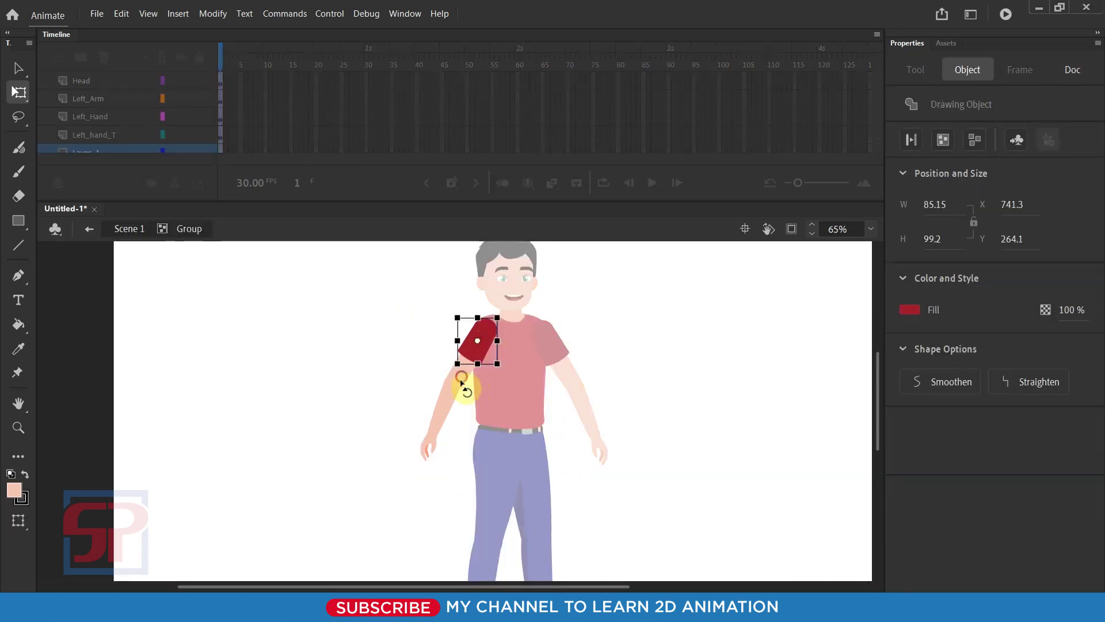
left_click(400, 366)
left_click(442, 390)
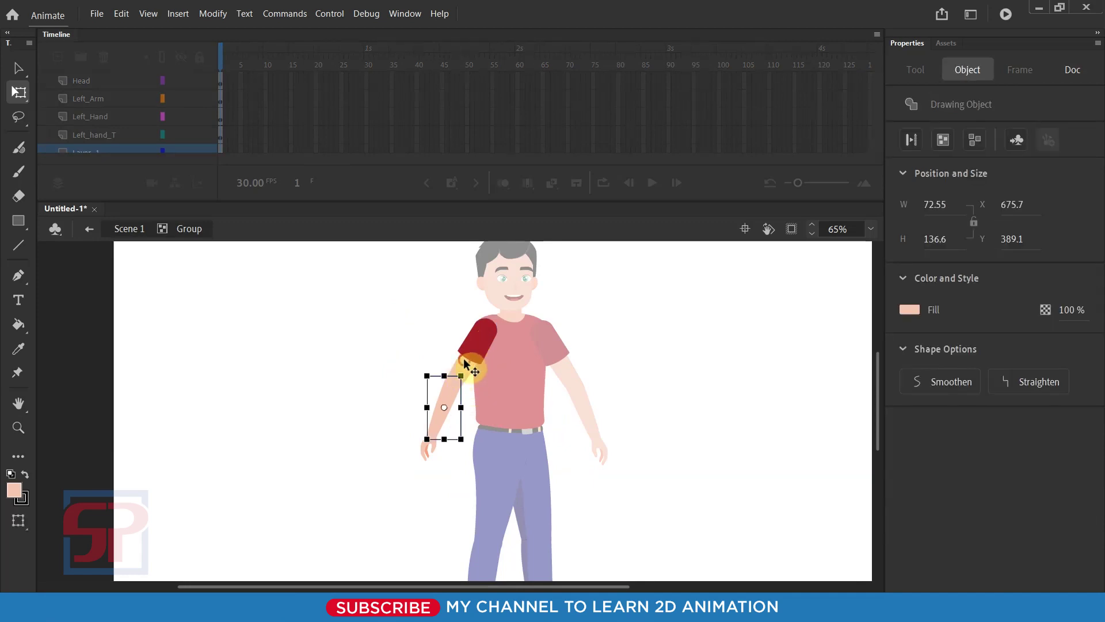
left_click(468, 366)
left_click(478, 348, "shift")
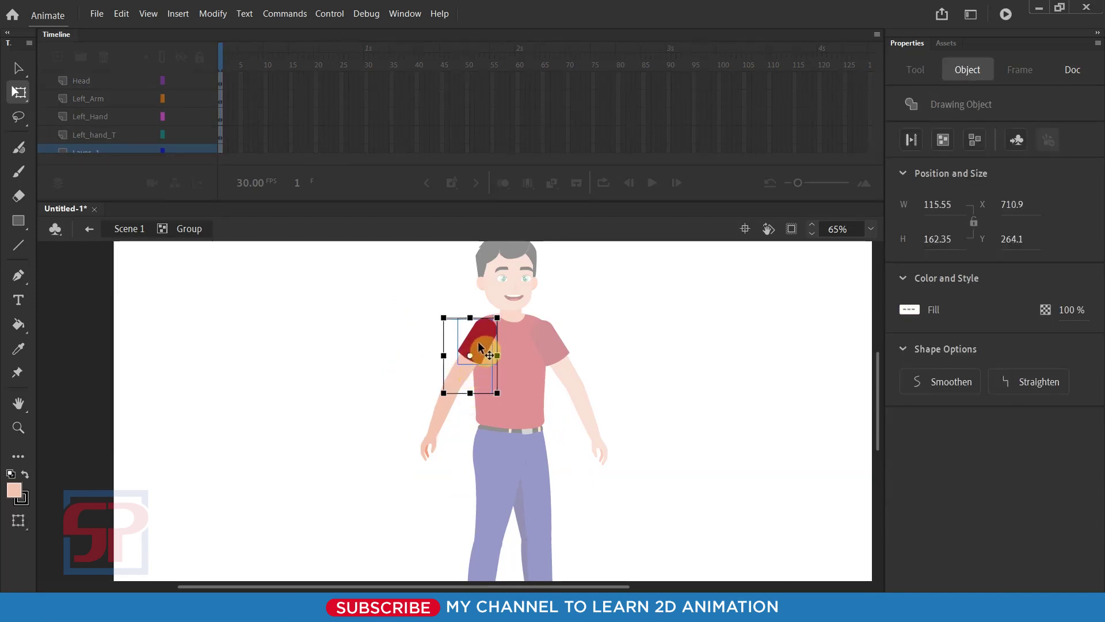
double_click(409, 331)
Step: Paste the sleeve and upper arm onto a new layer and convert them to a symbol
left_click(119, 153)
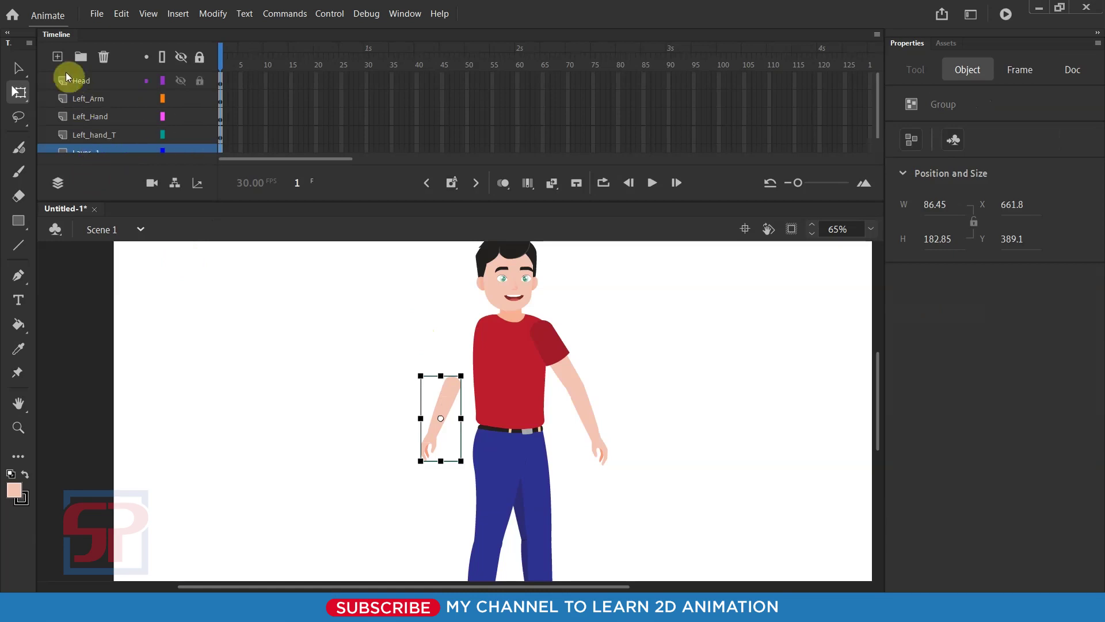
left_click(58, 56)
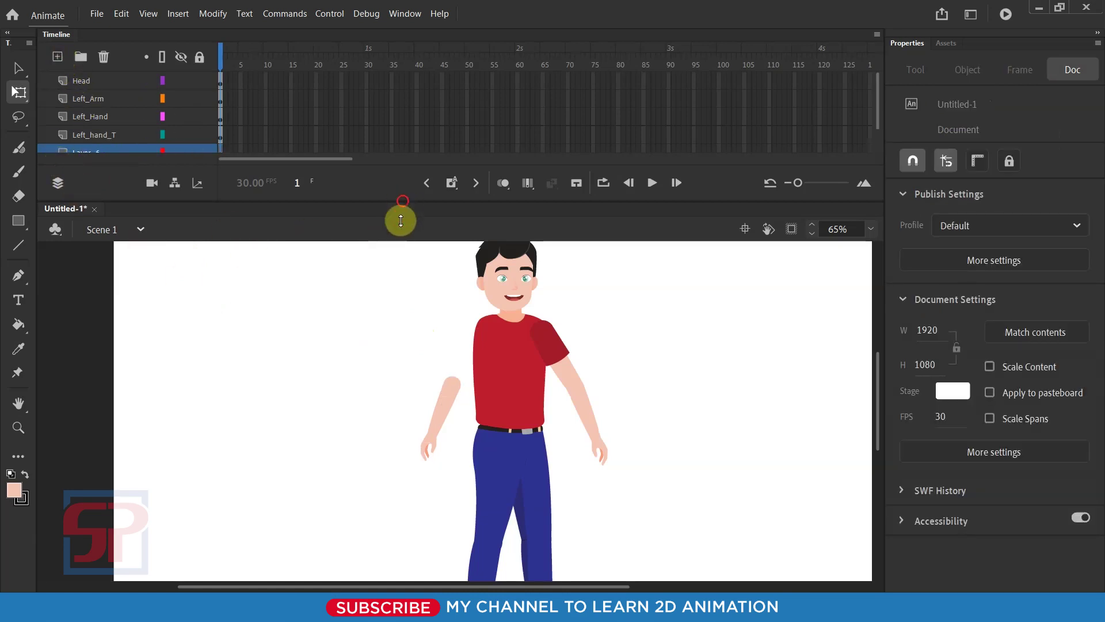
left_click_drag(400, 201, 395, 251)
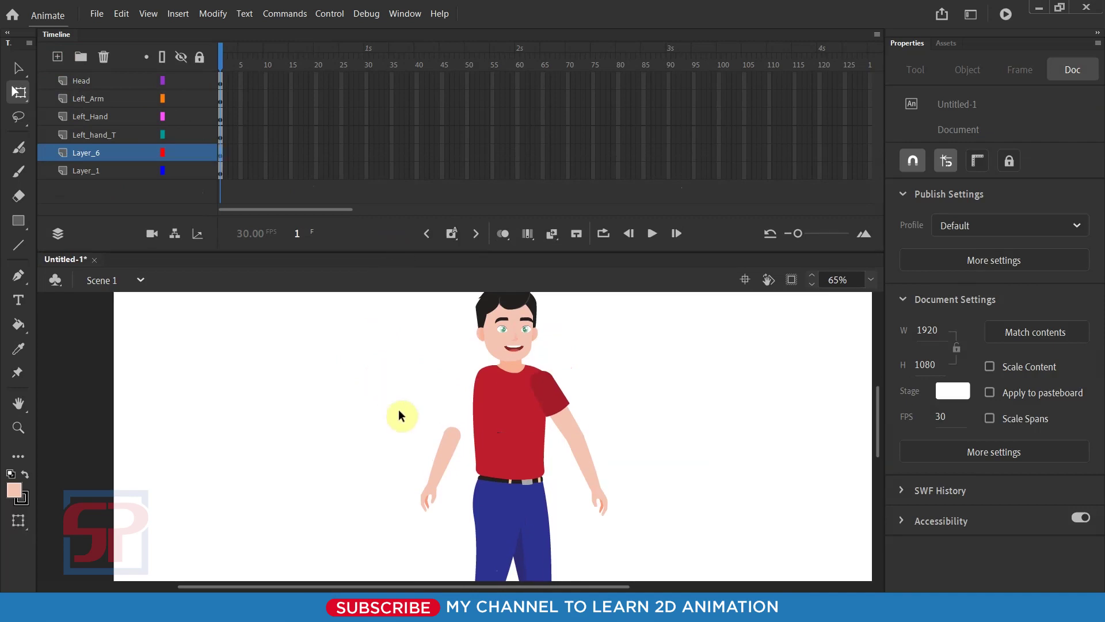
key("ctrl+shift+v")
left_click_drag(451, 408, 403, 364)
right_click(403, 359)
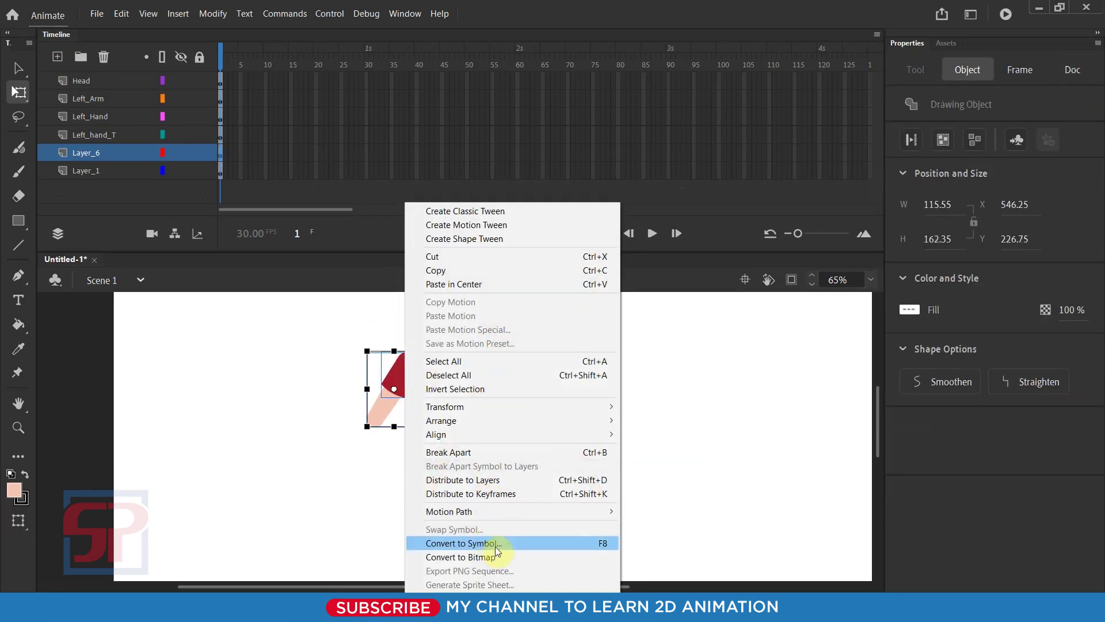
left_click(496, 544)
left_click(757, 131)
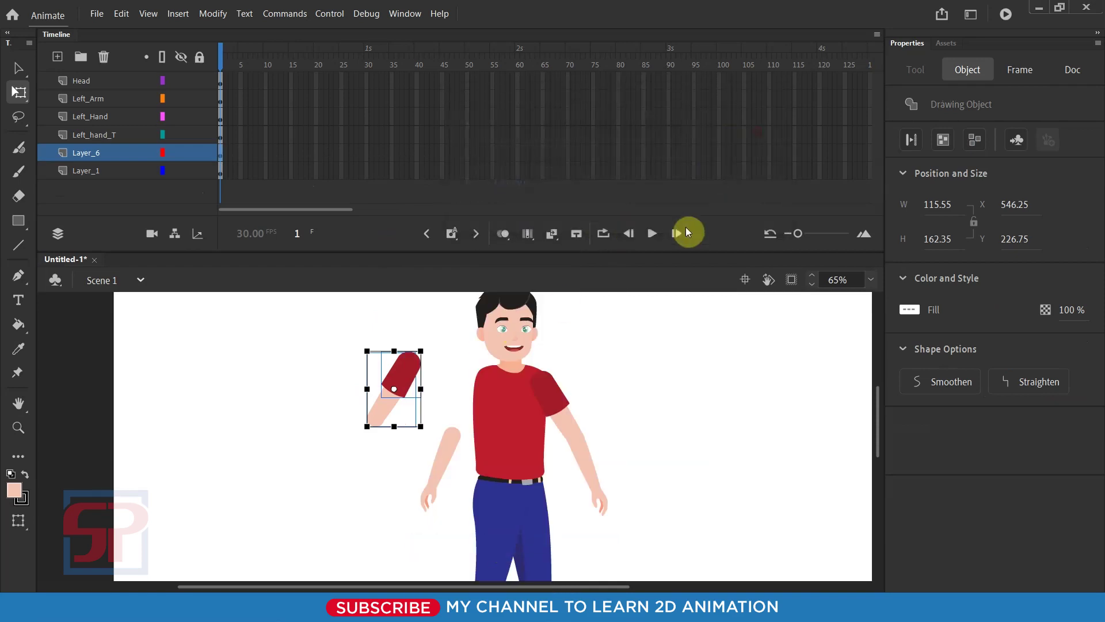
Step: Name the new layer Right_Arm, fixing the Right_ARm typo, and move the arm onto the shoulder
double_click(89, 152)
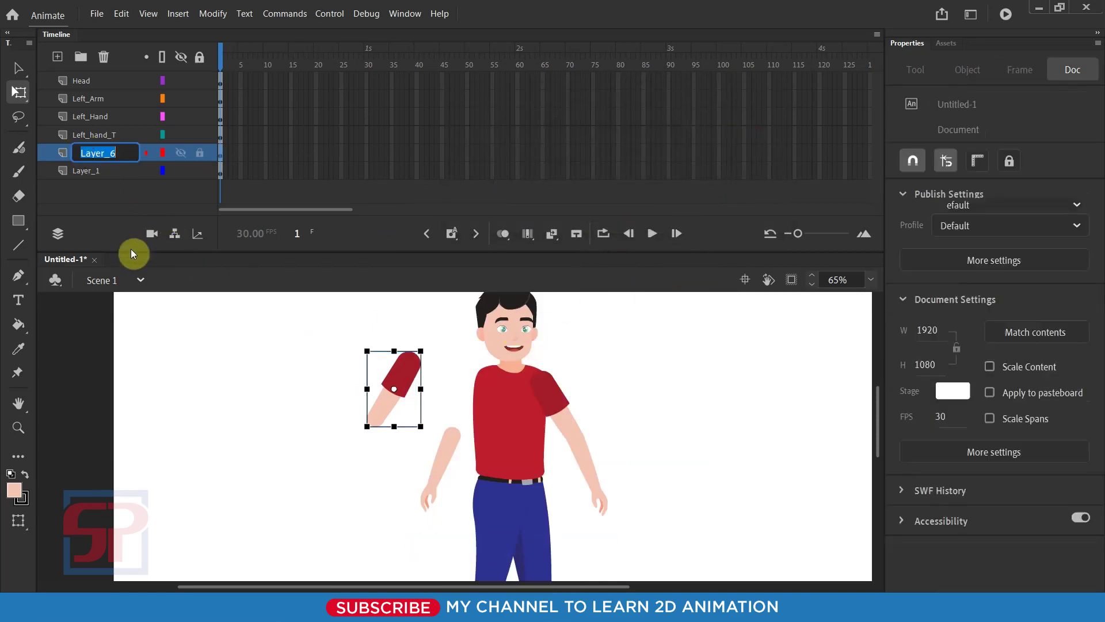
type("Right ")
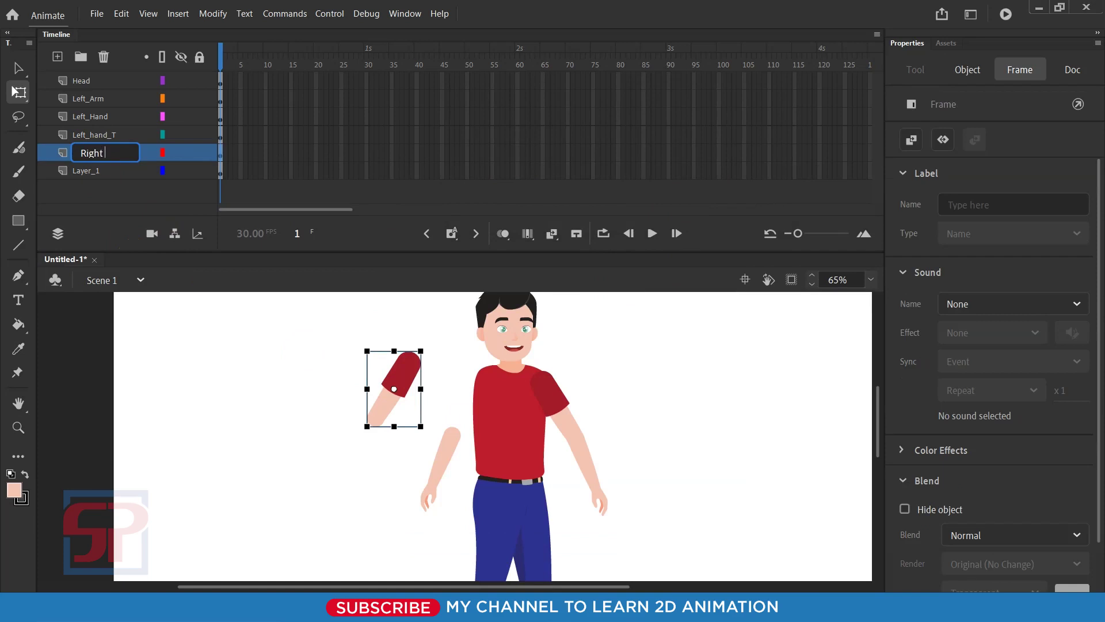
type("ARm")
left_click(132, 253)
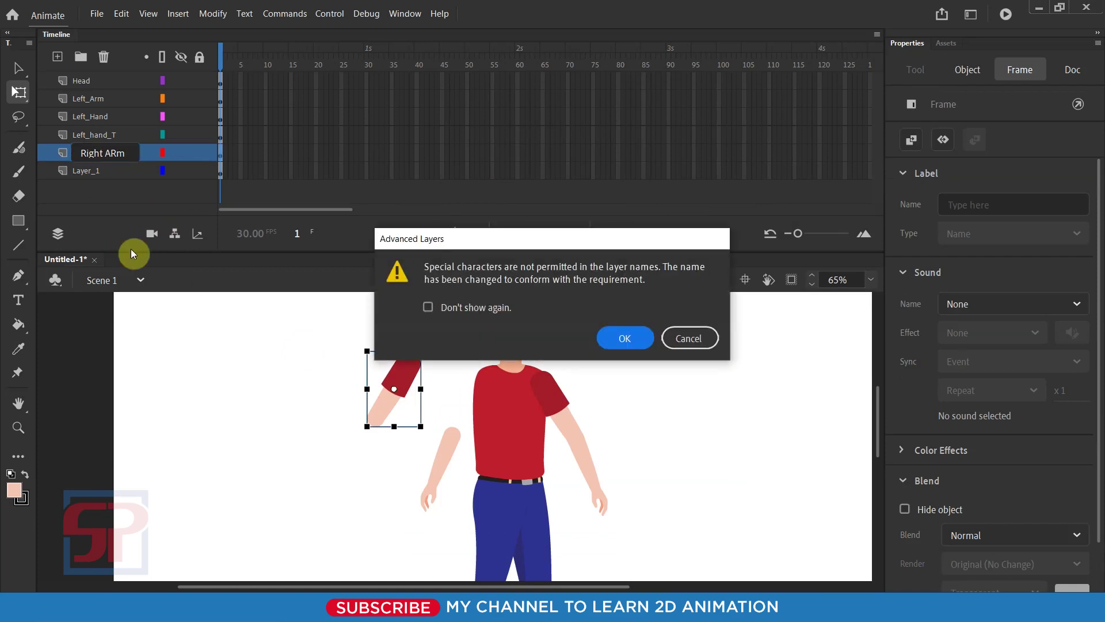
left_click(599, 342)
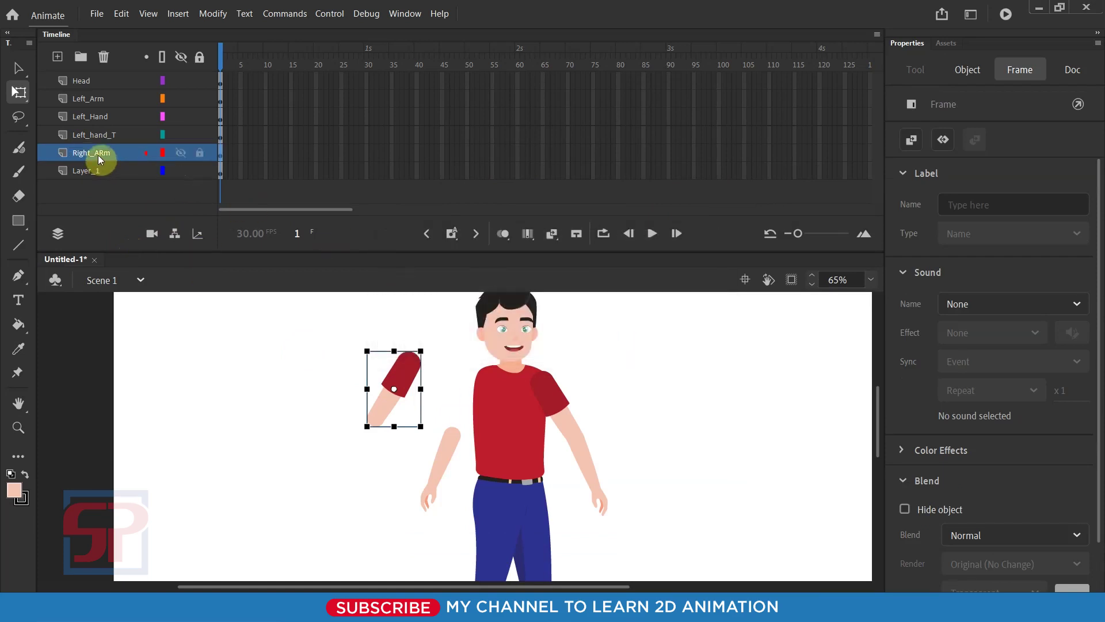
double_click(100, 155)
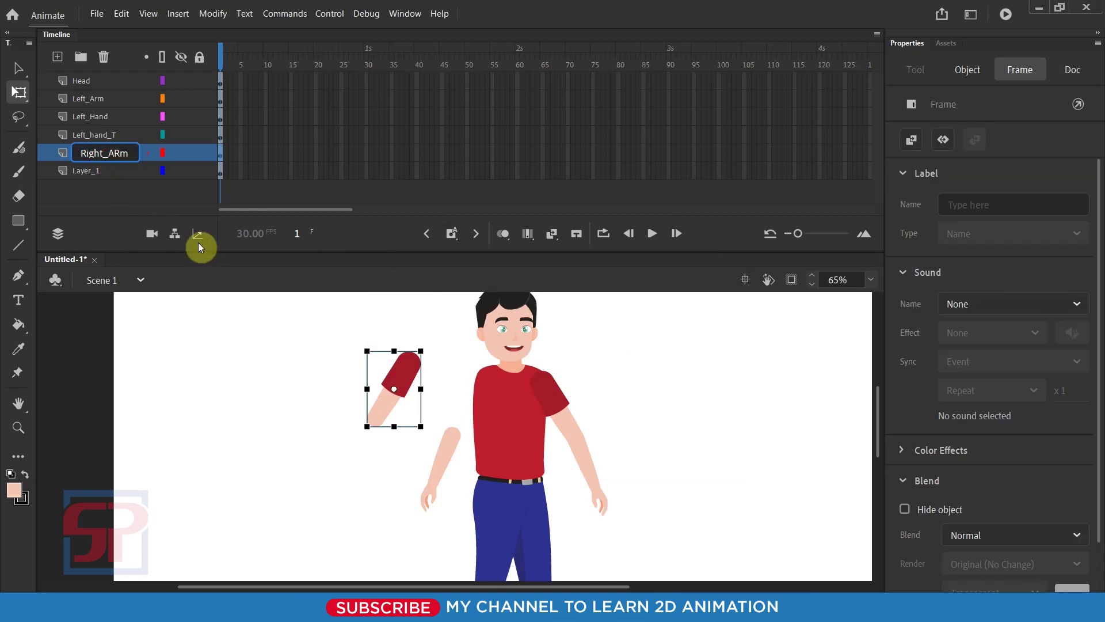
key("BackSpace")
key("BackSpace")
type("rm")
key("Return")
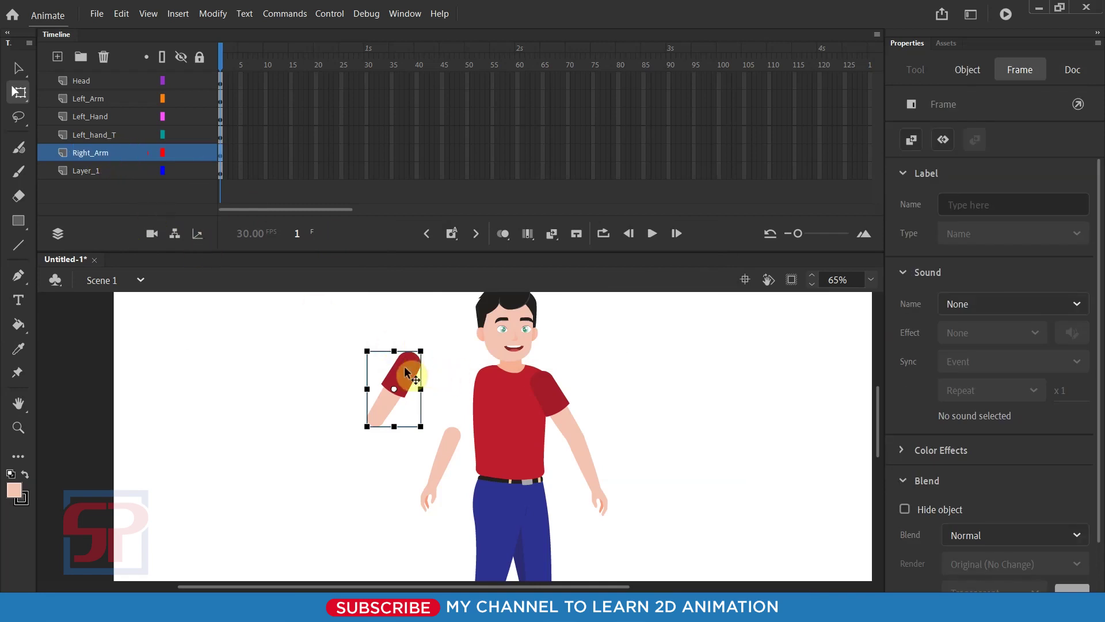
left_click_drag(406, 373, 446, 386)
left_click(582, 459)
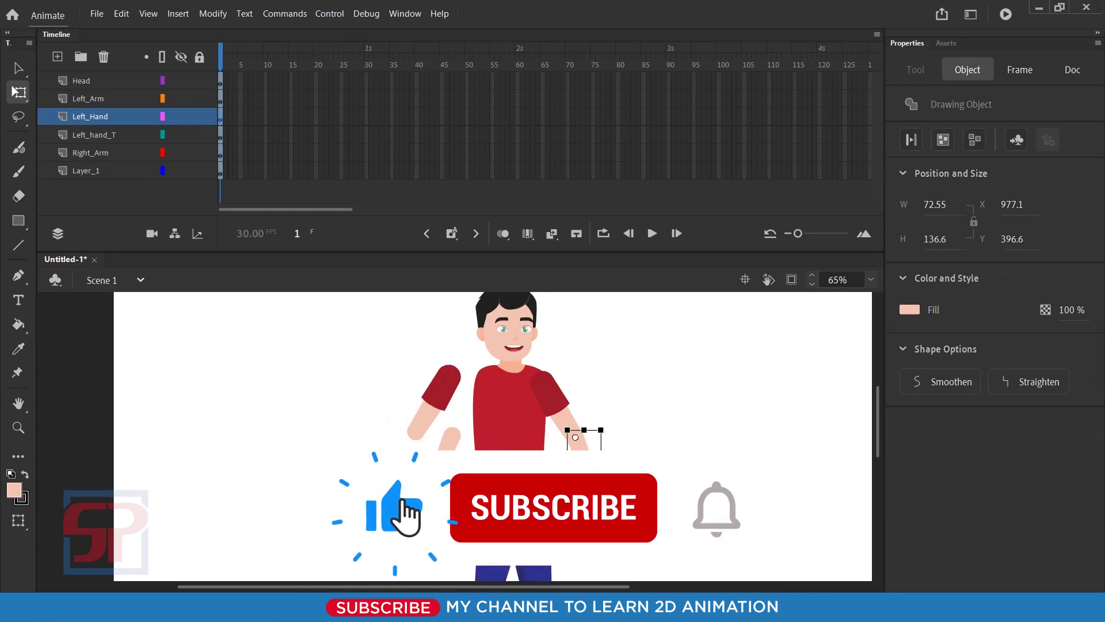
Step: Fit the Right_Arm symbol onto the shoulder and move its pivot up to the shoulder joint
left_click(578, 451)
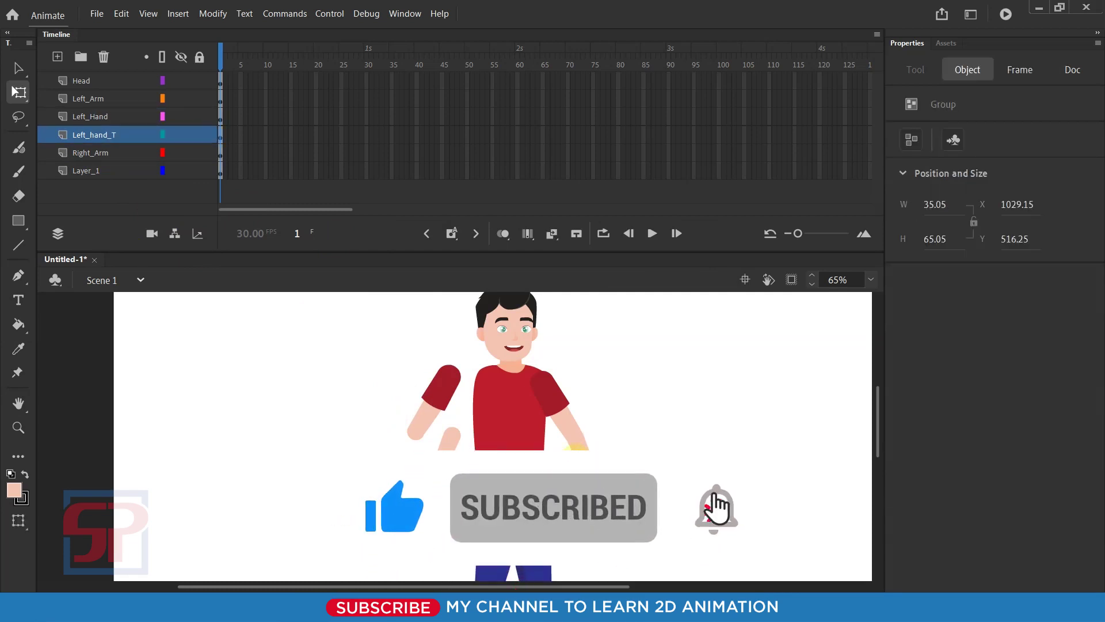
key("Escape")
scroll(449, 391, "up", 5)
left_click(452, 395)
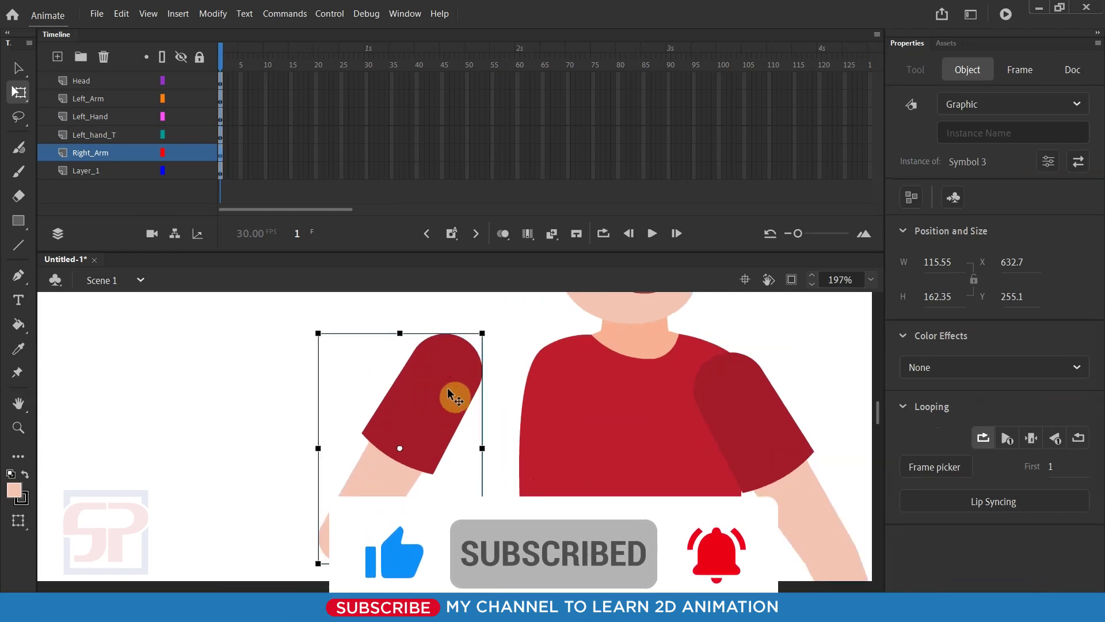
left_click_drag(449, 392, 546, 410)
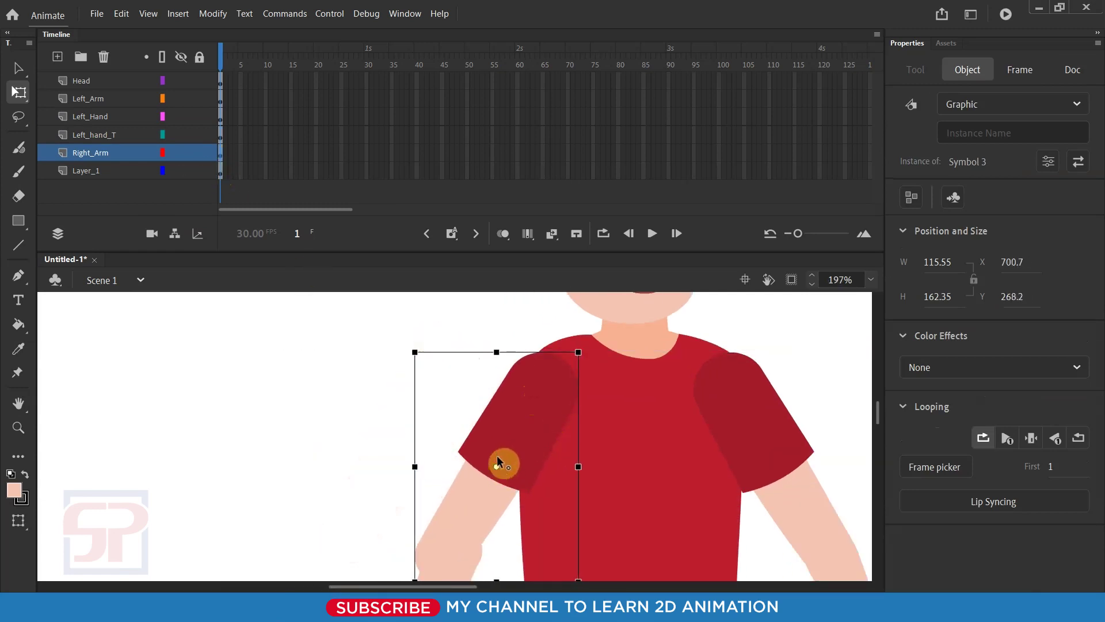
left_click_drag(497, 460, 541, 388)
scroll(437, 374, "down", 5)
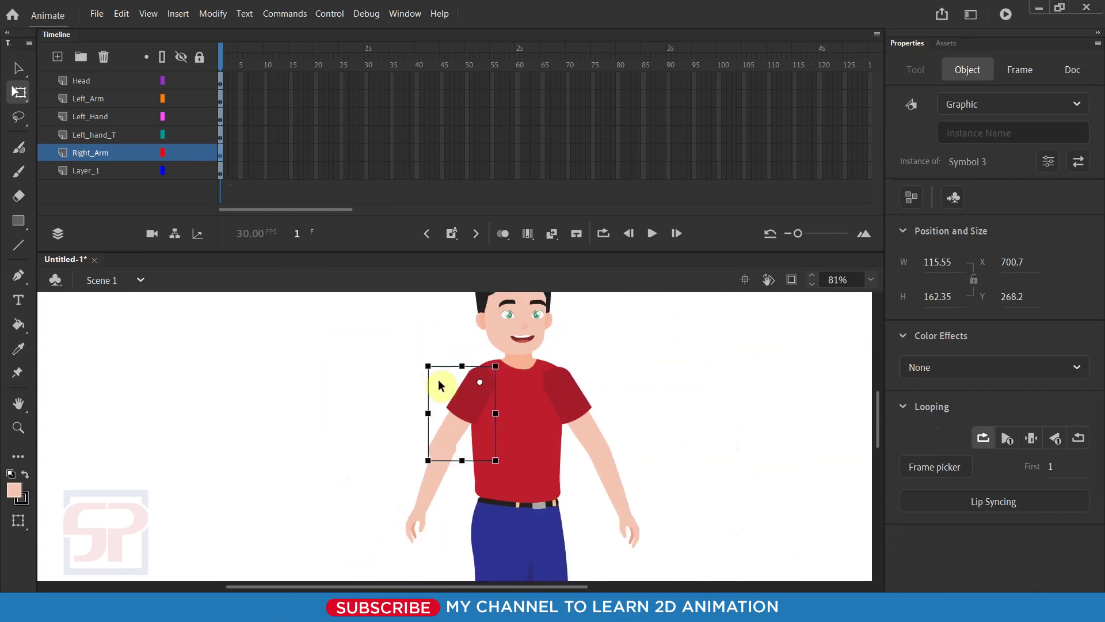
left_click(669, 411)
Step: Check the left arm and hand pieces, then select the right forearm and hand group
scroll(637, 444, "down", 2)
left_click(629, 416)
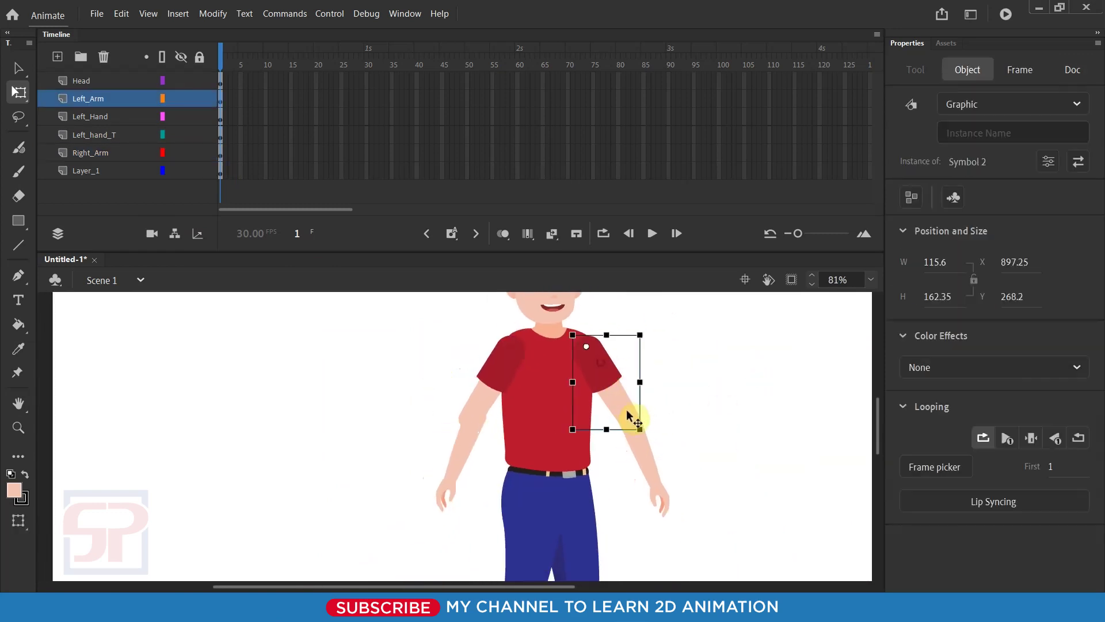
left_click(638, 412)
left_click(651, 461)
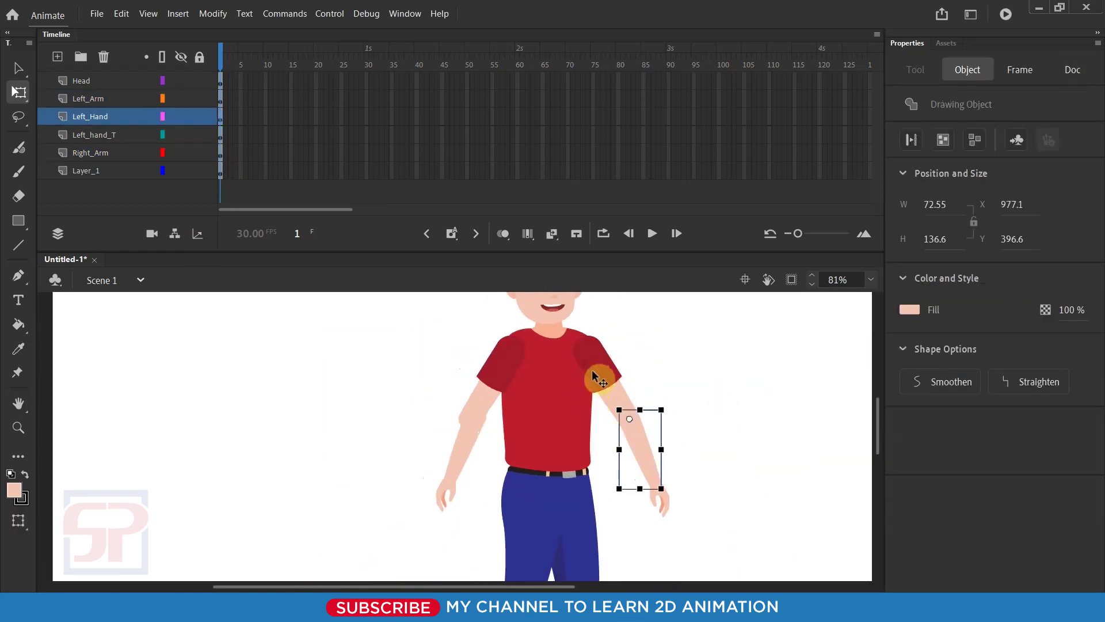
left_click(600, 380)
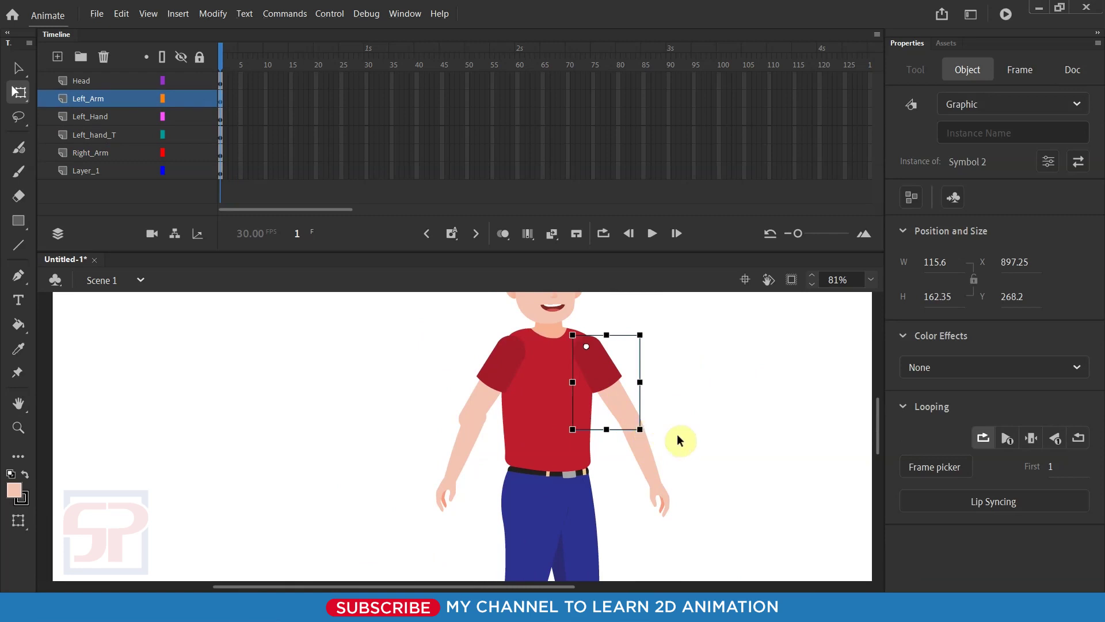
left_click(686, 423)
left_click(619, 395)
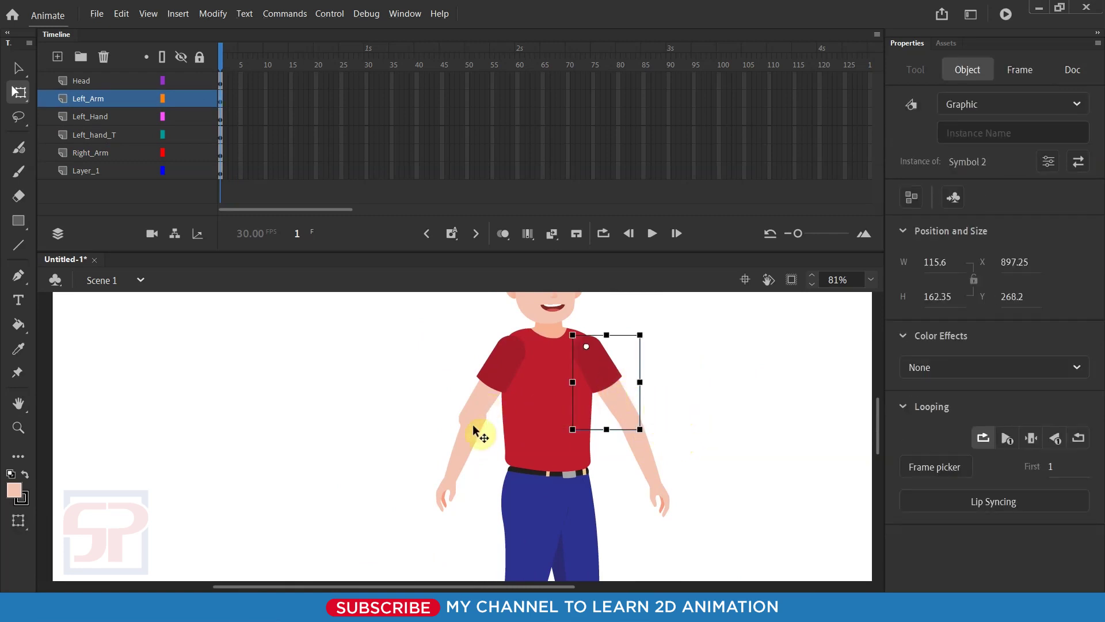
left_click(460, 441)
Step: Cut the forearm out of the hand group and paste it onto a new layer named Right_hand
left_click_drag(462, 443, 404, 424)
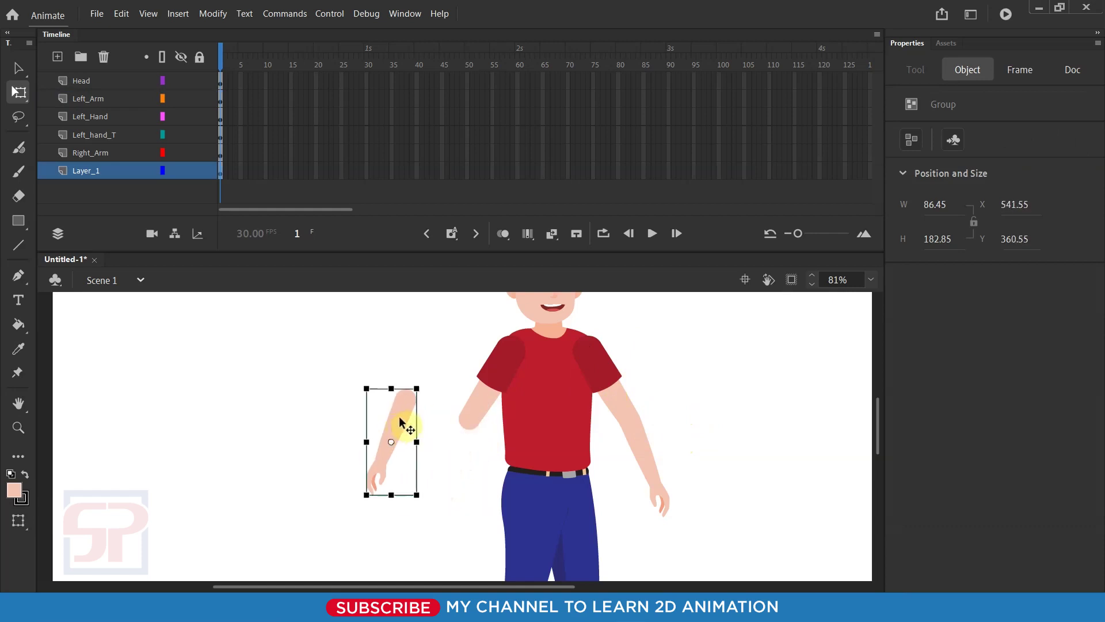
double_click(398, 418)
left_click(400, 419)
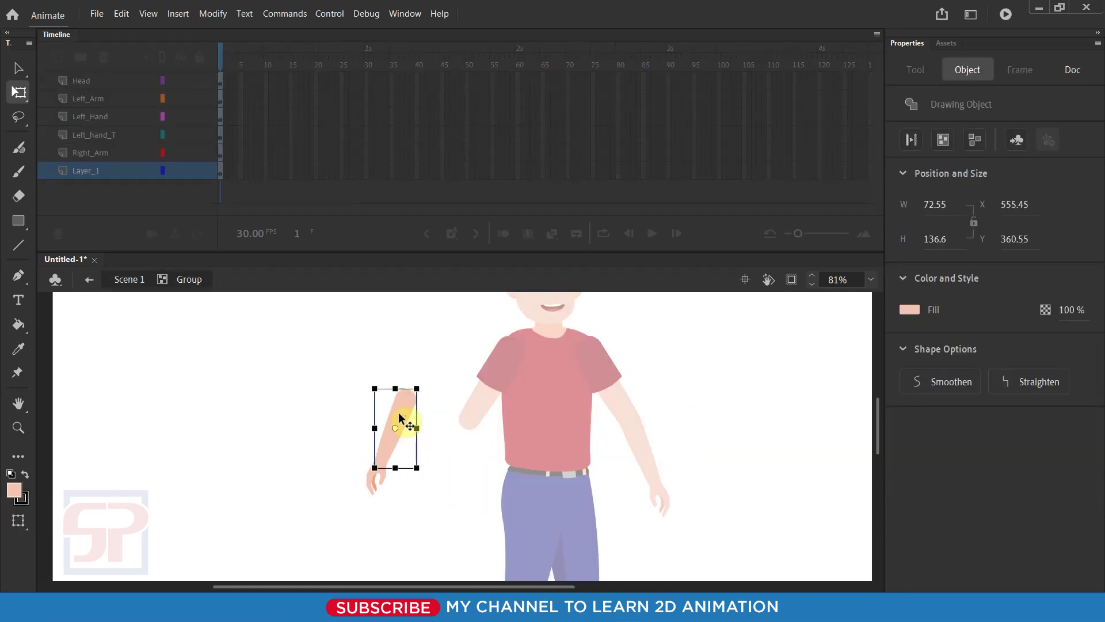
key("Delete")
double_click(395, 370)
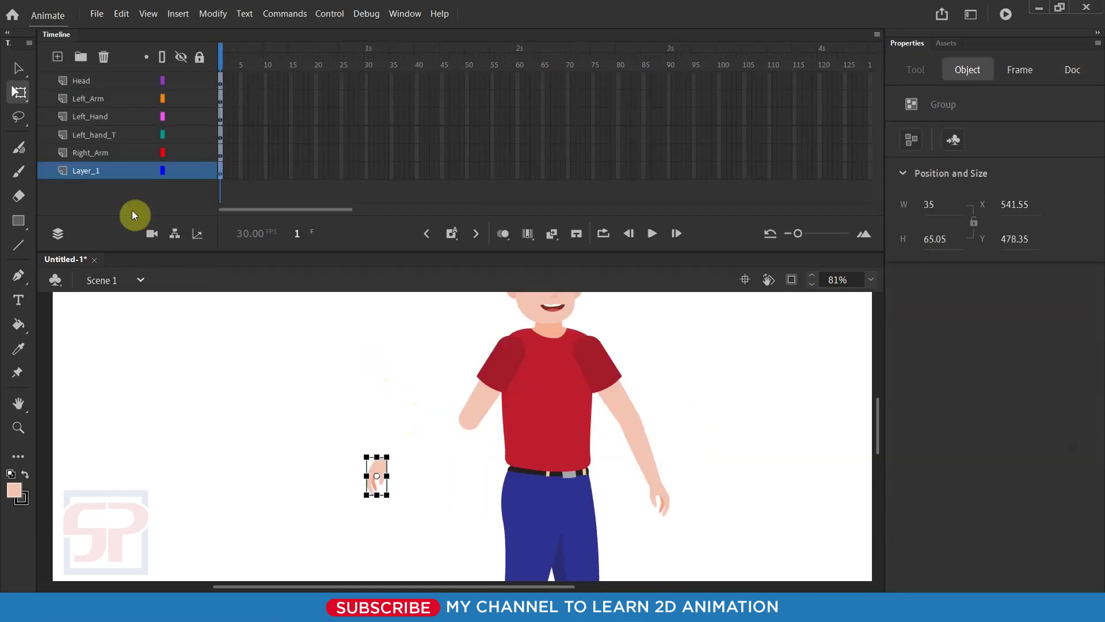
left_click(60, 58)
key("ctrl+shift+v")
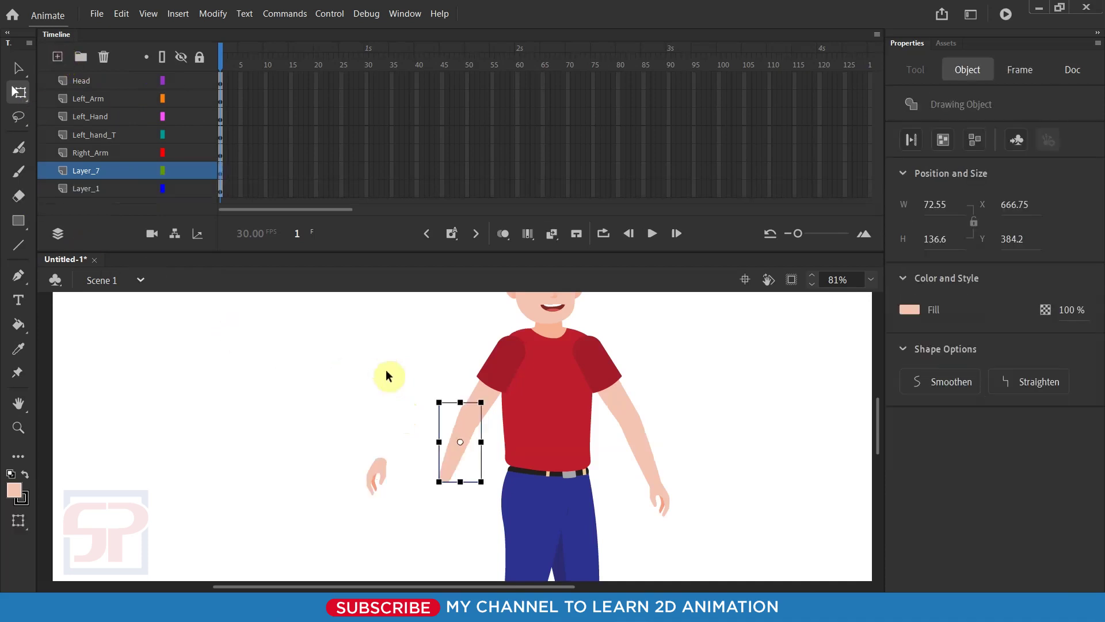
double_click(85, 171)
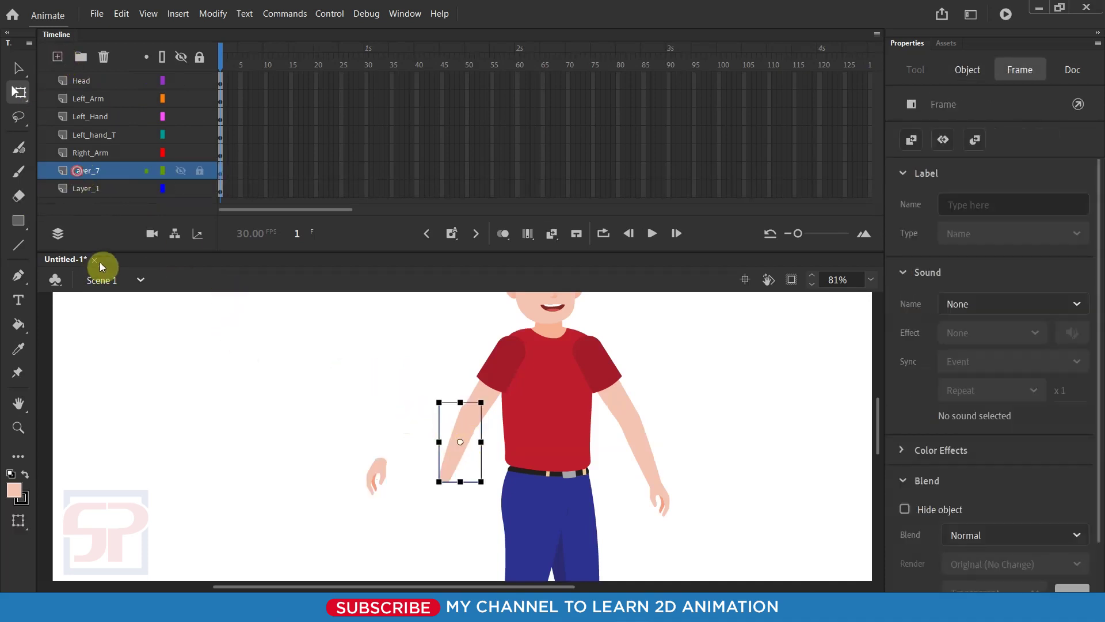
type("Right hand")
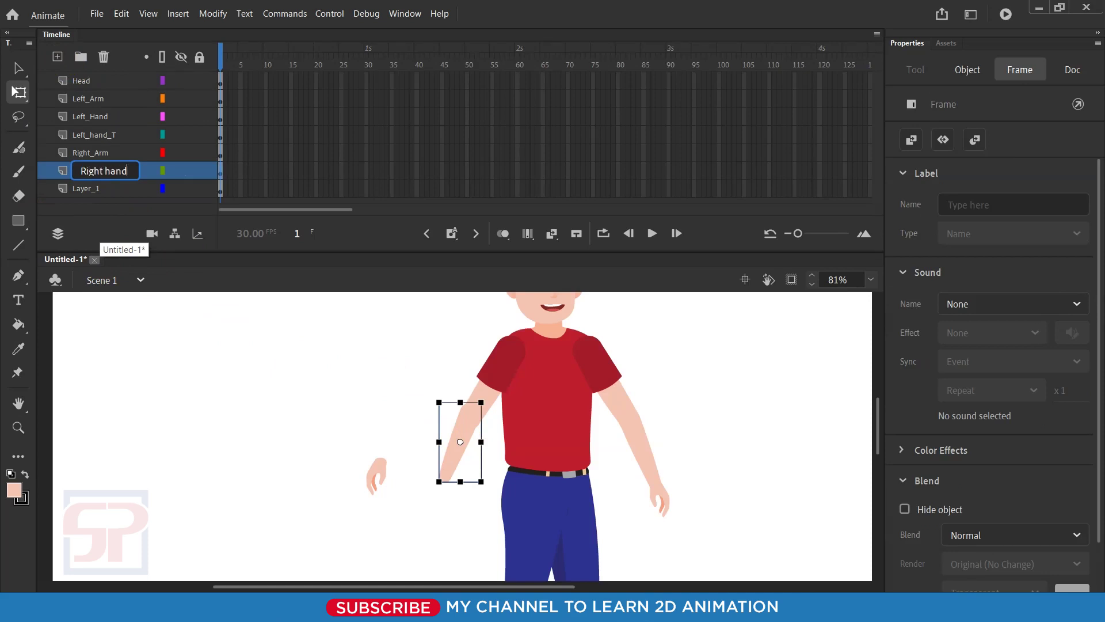
left_click(99, 262)
left_click(621, 339)
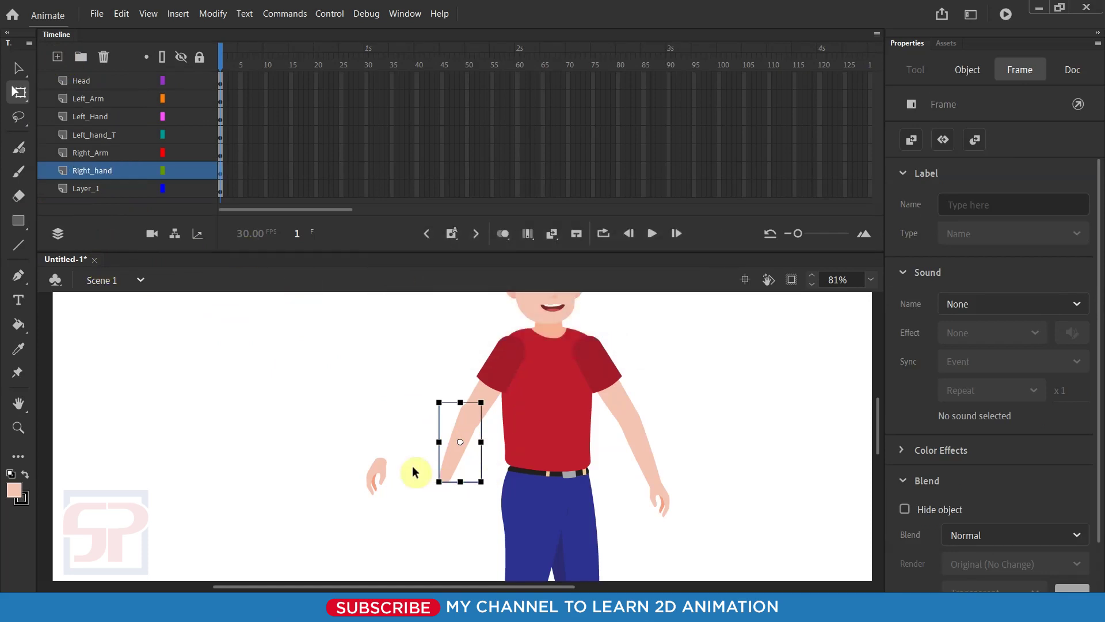
Step: Paste the hand onto another new layer and line the forearm up at the elbow and wrist
left_click(380, 469)
left_click(218, 378)
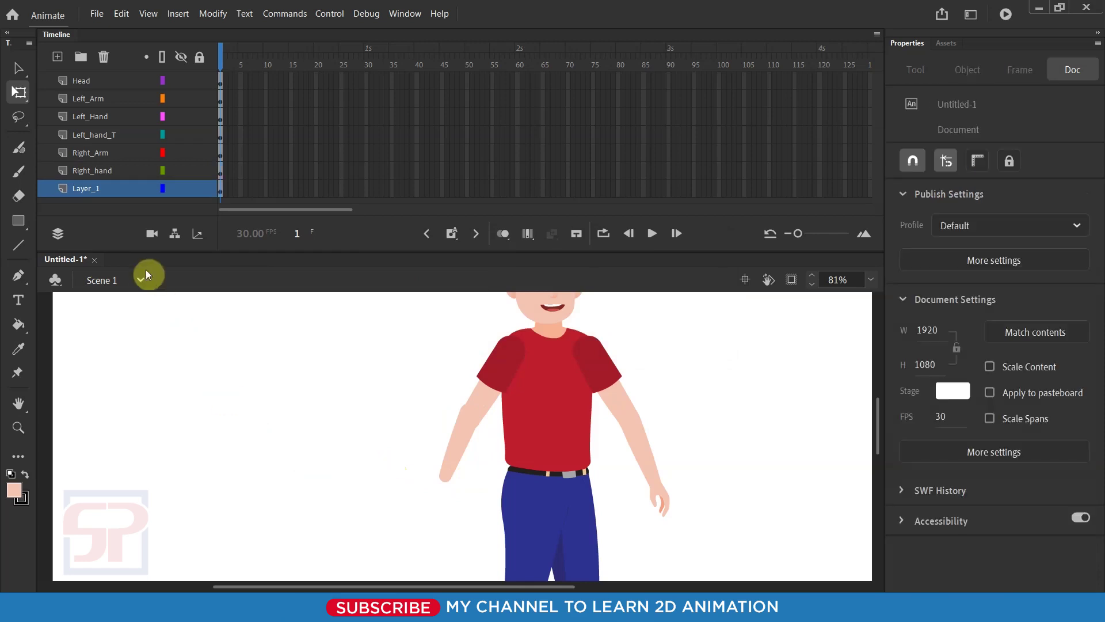
left_click(57, 57)
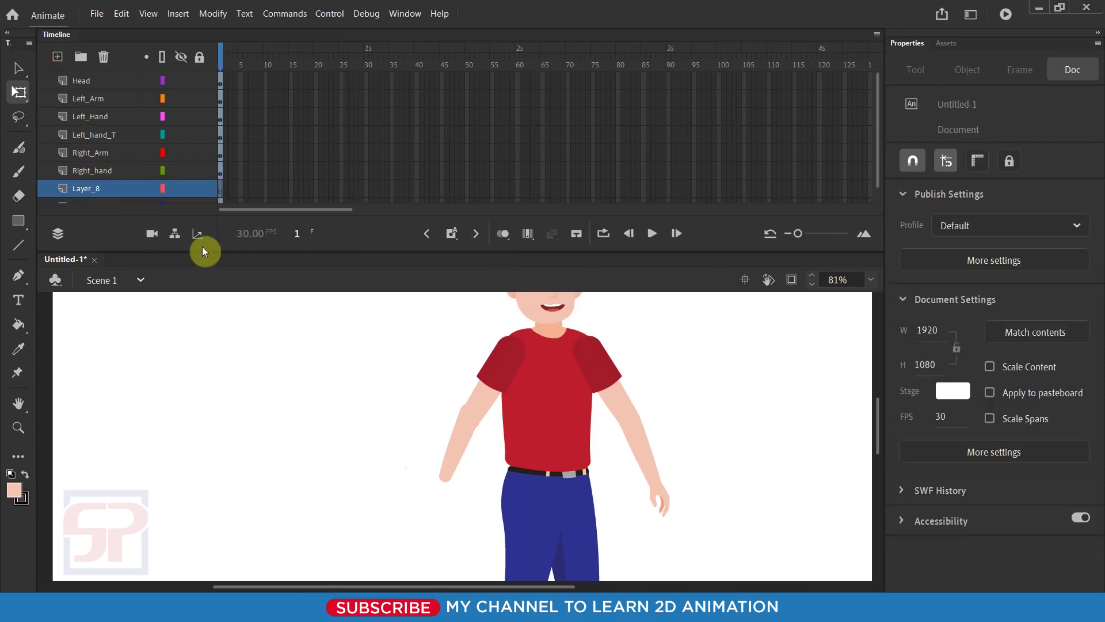
key("ctrl+shift+v")
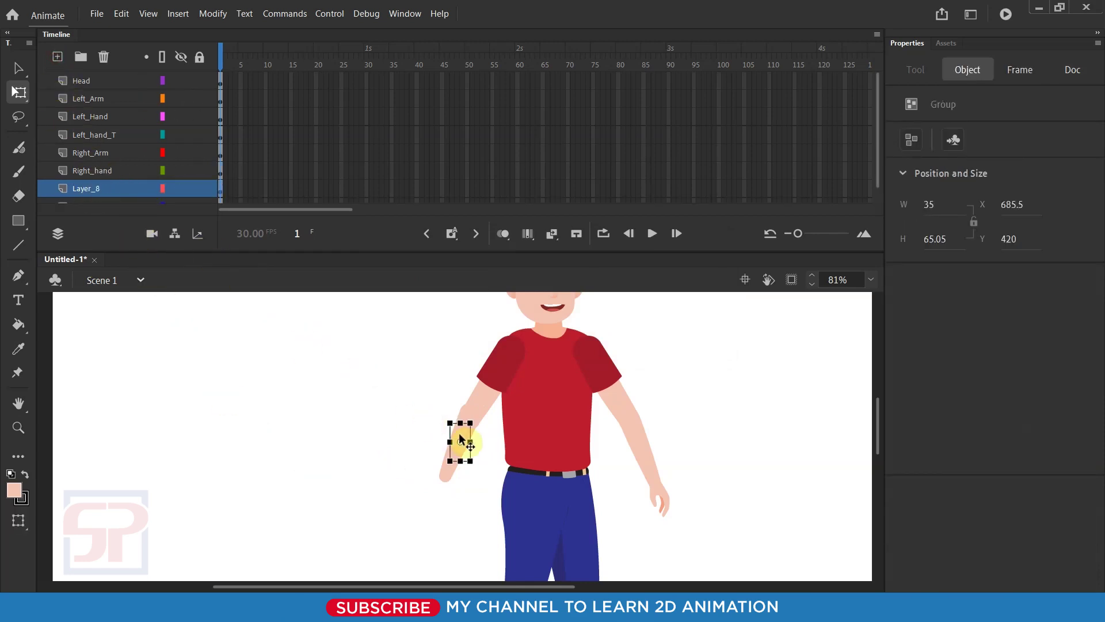
left_click_drag(457, 446, 403, 455)
left_click(452, 506)
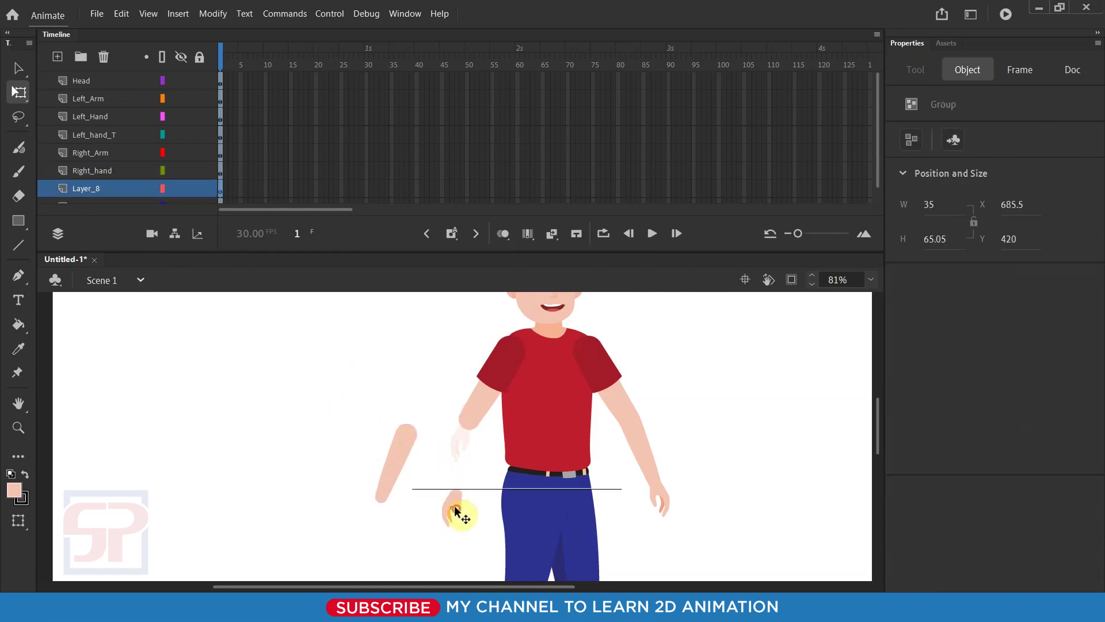
left_click(403, 449)
left_click_drag(425, 444, 467, 436)
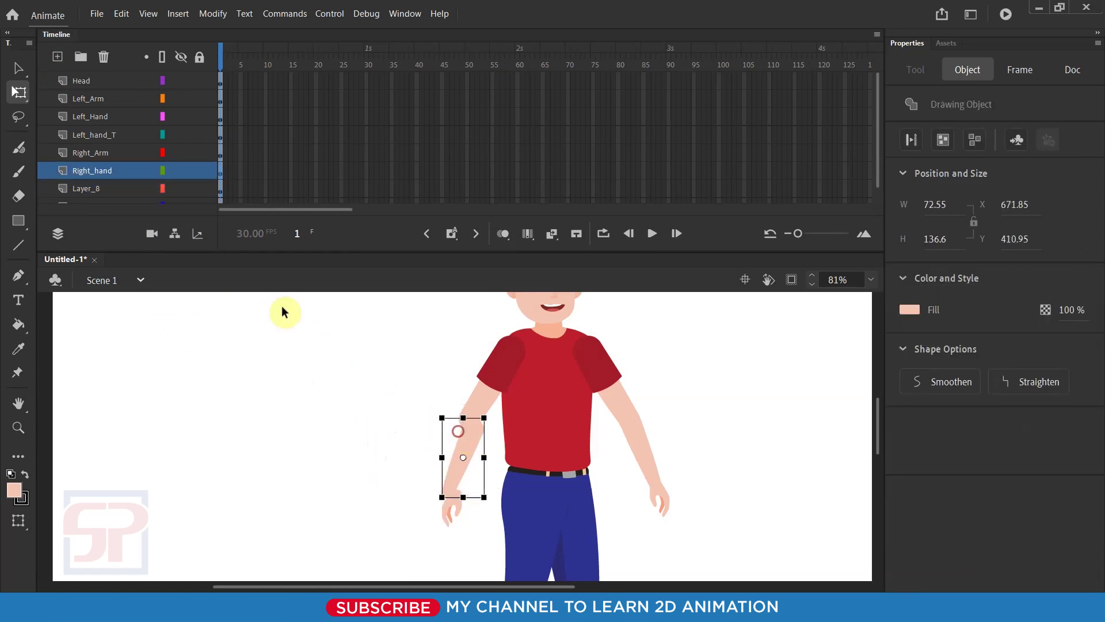
left_click(450, 516)
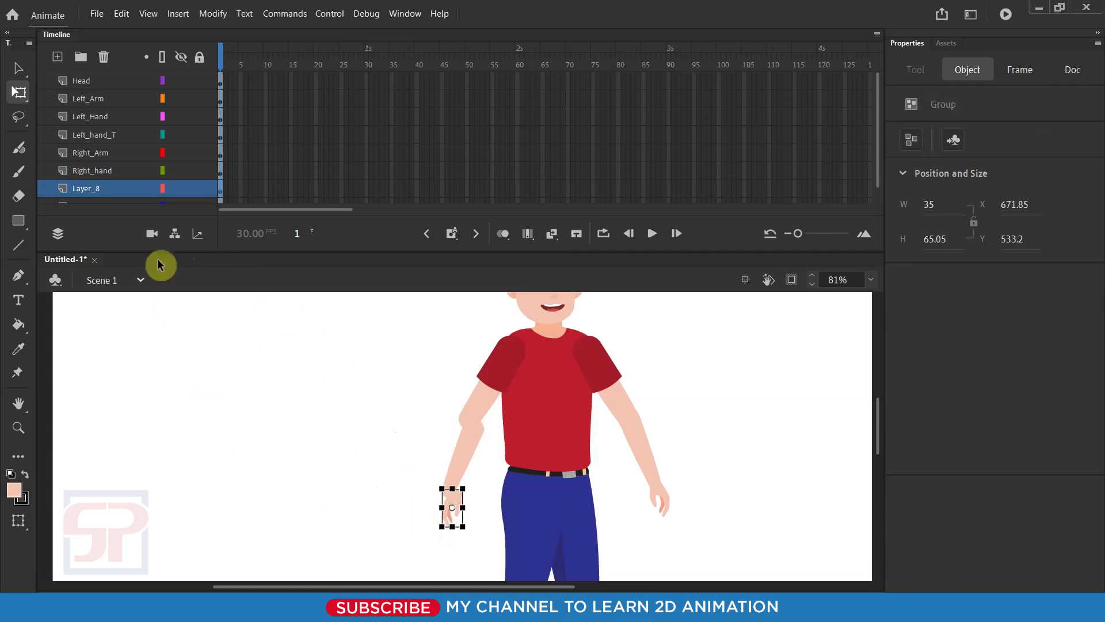
Step: Rename the hand's layer Right_hand_t
double_click(92, 189)
type("Right hand t")
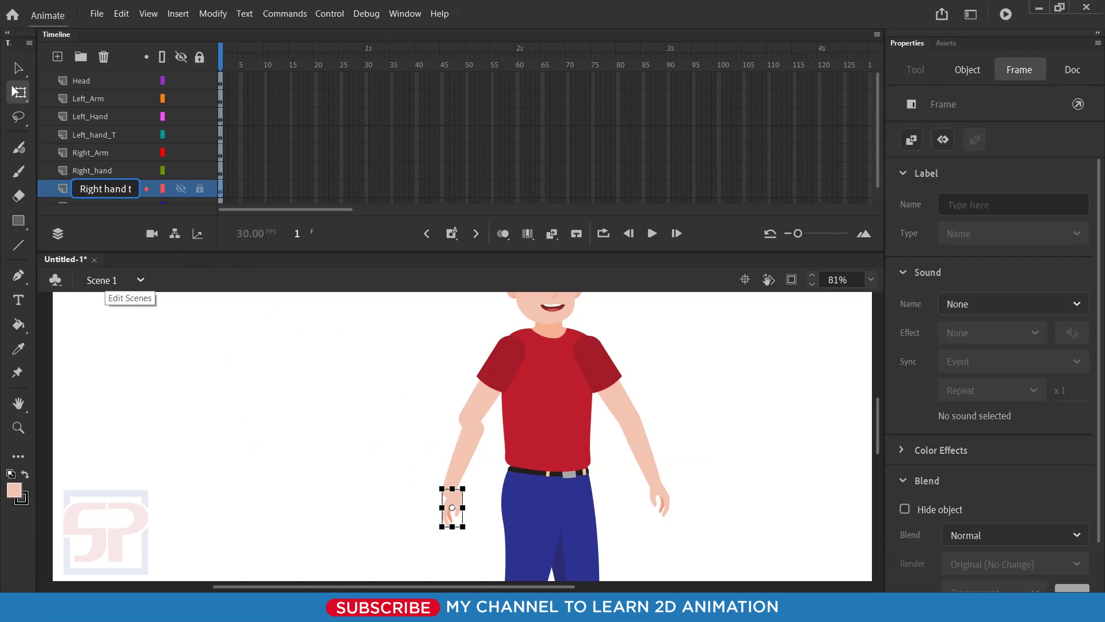
key("Return")
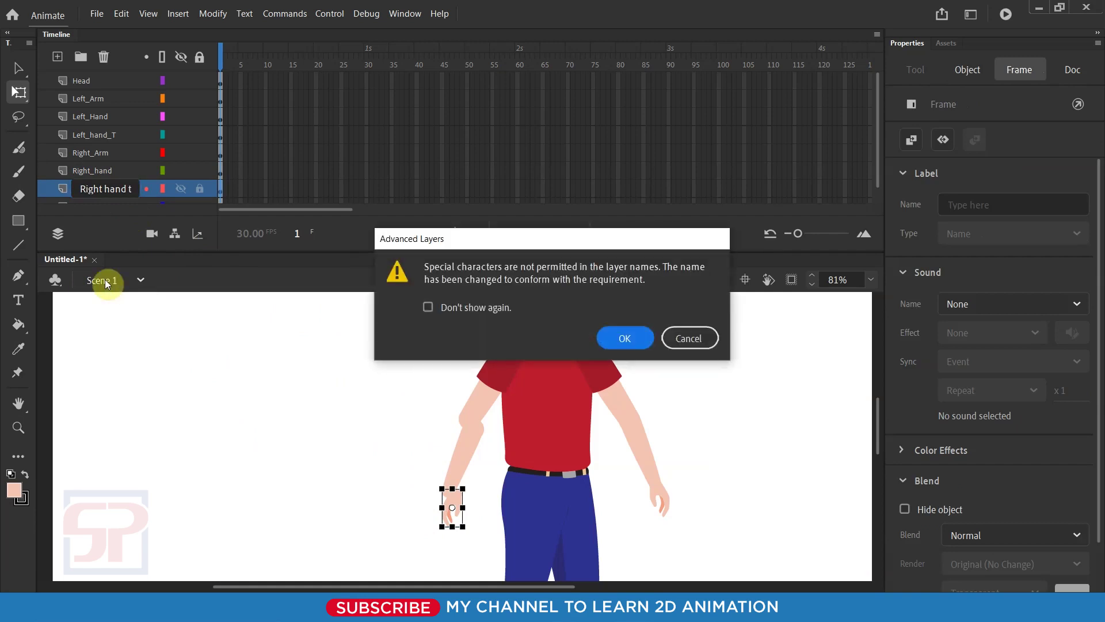
left_click(626, 337)
left_click(438, 431)
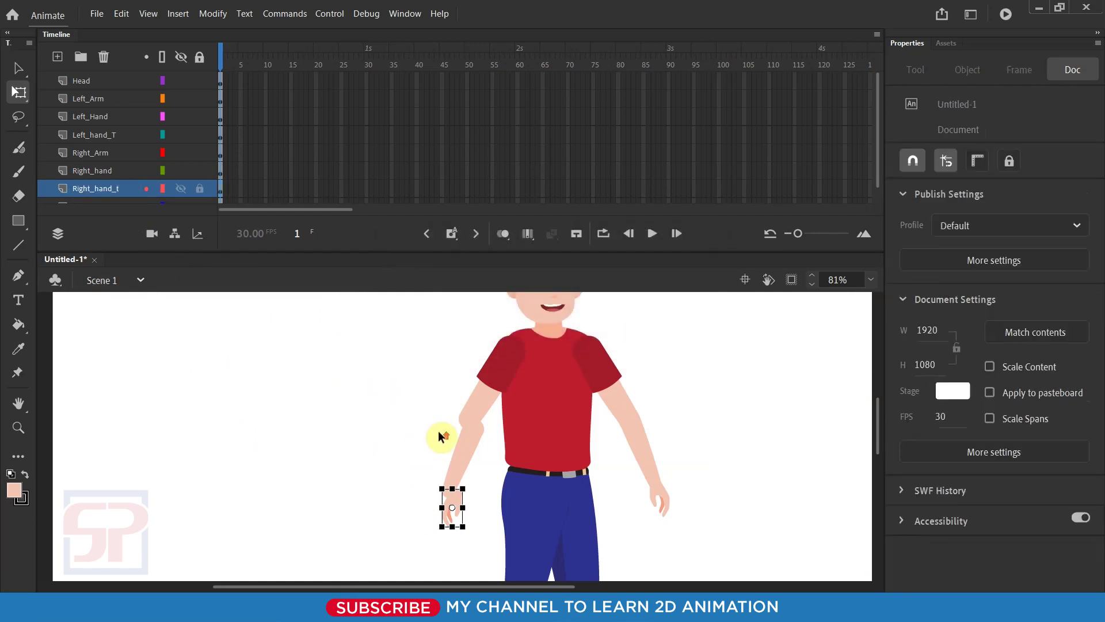
scroll(461, 440, "up", 5)
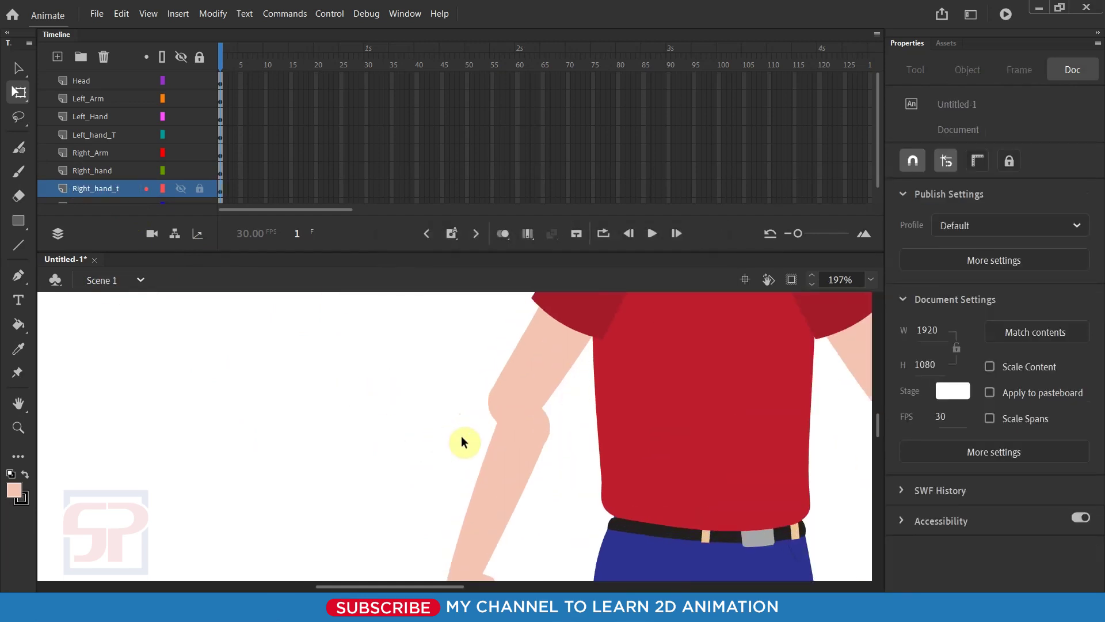
Step: Align the right hand at the wrist in outline view, then switch layers back to full colour
left_click(162, 56)
mouse_move(448, 430)
left_mouse_down()
mouse_move(472, 385)
mouse_move(467, 359)
left_mouse_up()
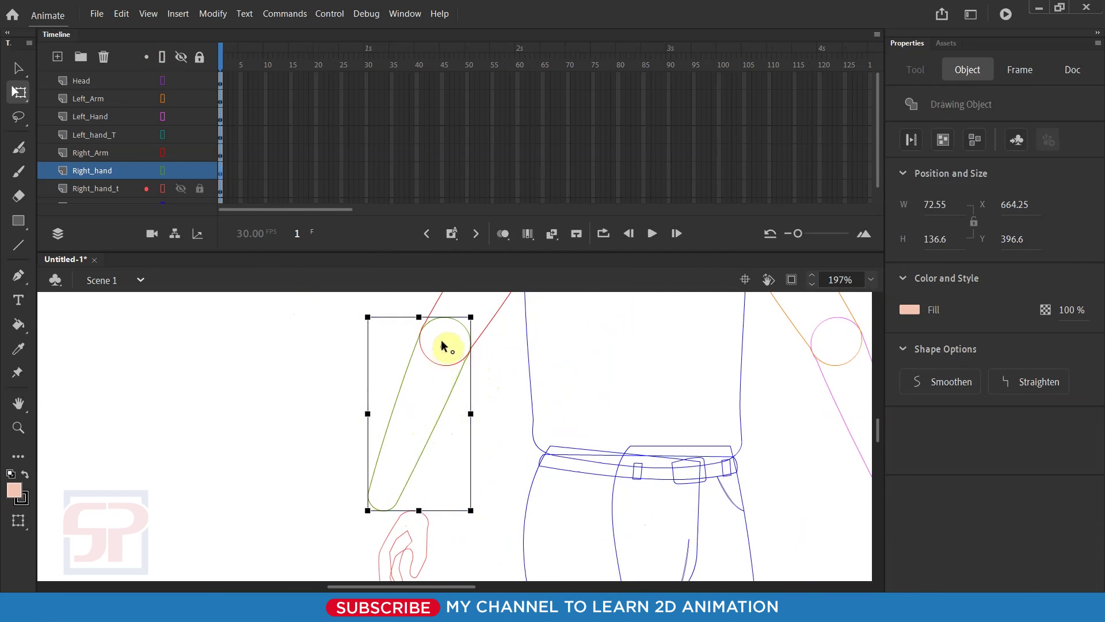
mouse_move(480, 455)
left_mouse_down()
mouse_move(473, 433)
mouse_move(421, 439)
left_mouse_up()
left_click(446, 484)
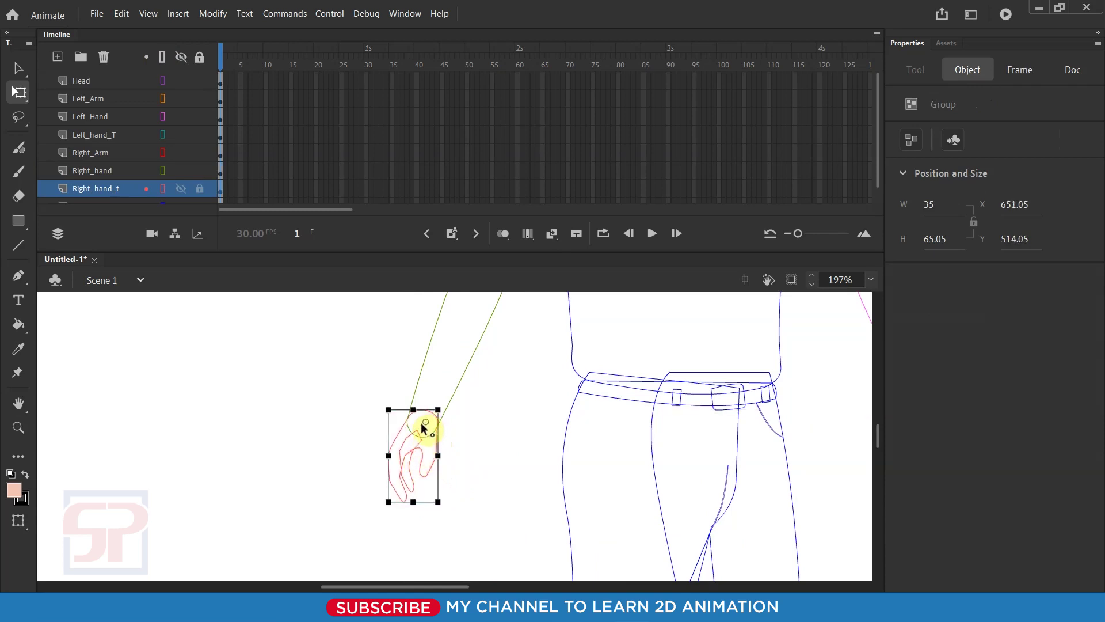
scroll(422, 426, "down", 5)
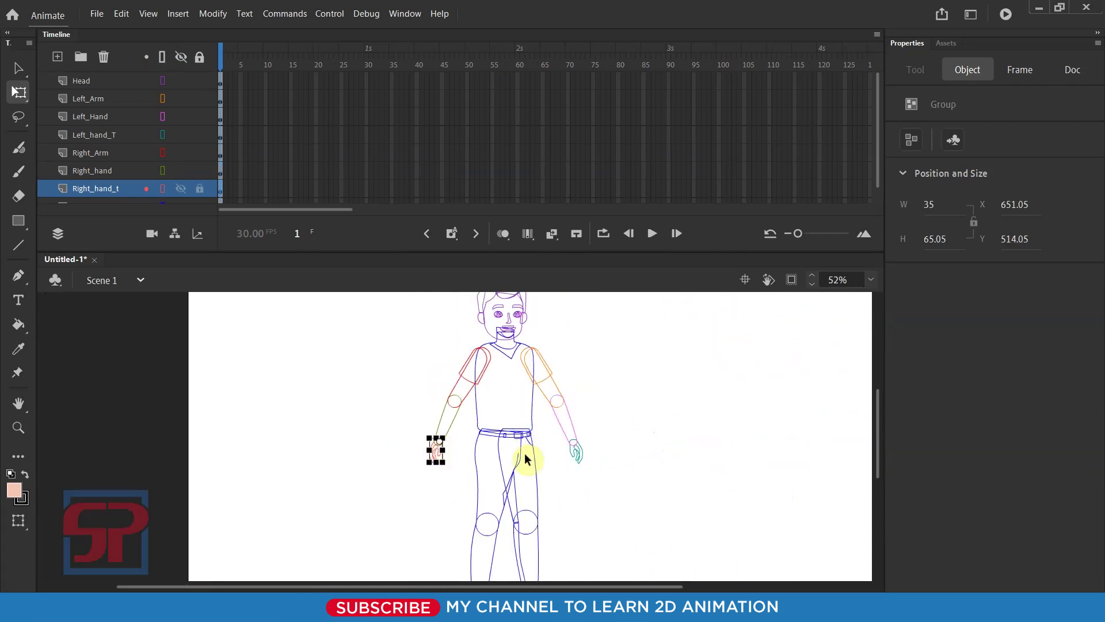
left_click(163, 56)
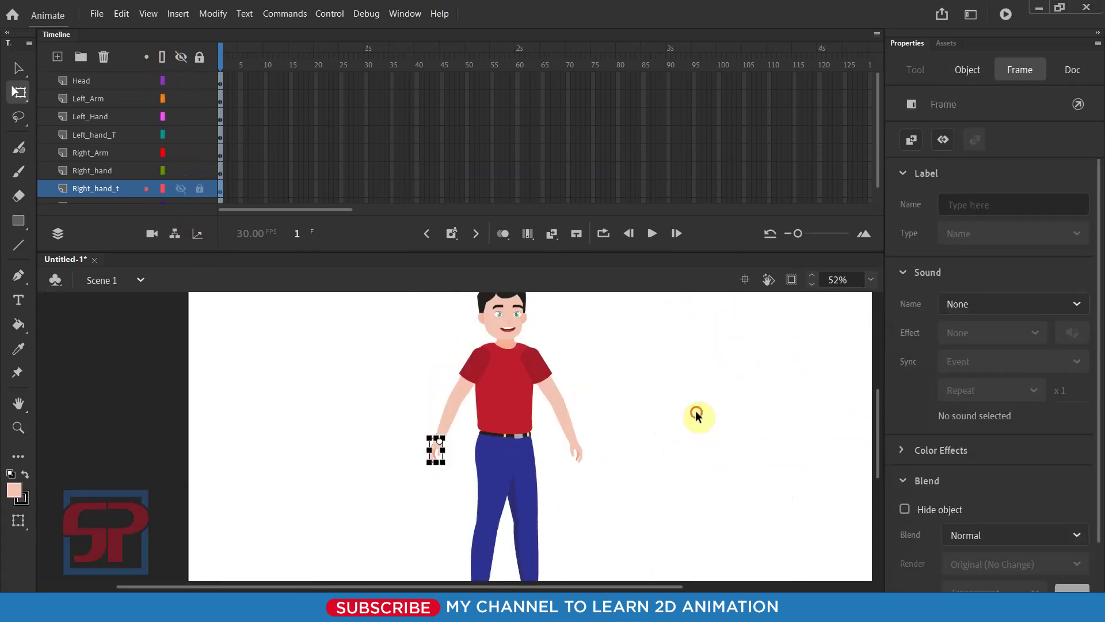
left_click(698, 412)
scroll(490, 397, "down", 2)
Step: Move the red shirt torso onto a new layer aligned over the torso, and rename it Body
left_click(431, 386)
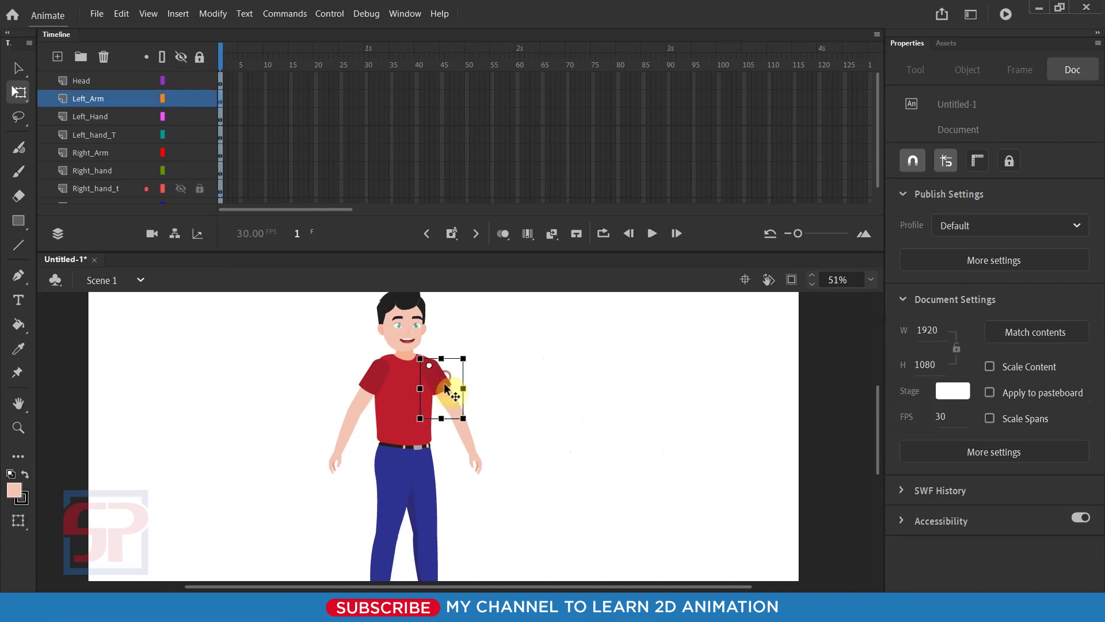
mouse_move(406, 410)
left_mouse_down()
mouse_move(294, 412)
mouse_move(381, 414)
left_mouse_up()
scroll(407, 396, "up", 3)
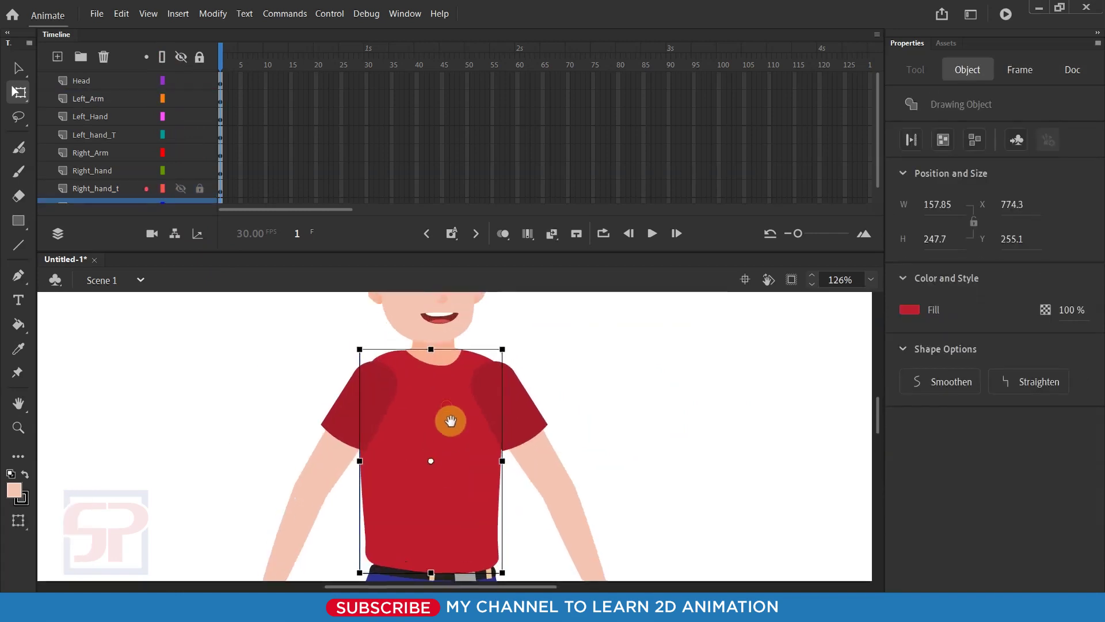
scroll(426, 415, "up", 1)
mouse_move(431, 444)
left_mouse_down()
mouse_move(298, 445)
mouse_move(454, 405)
mouse_move(240, 413)
mouse_move(460, 457)
left_mouse_up()
scroll(452, 444, "down", 2)
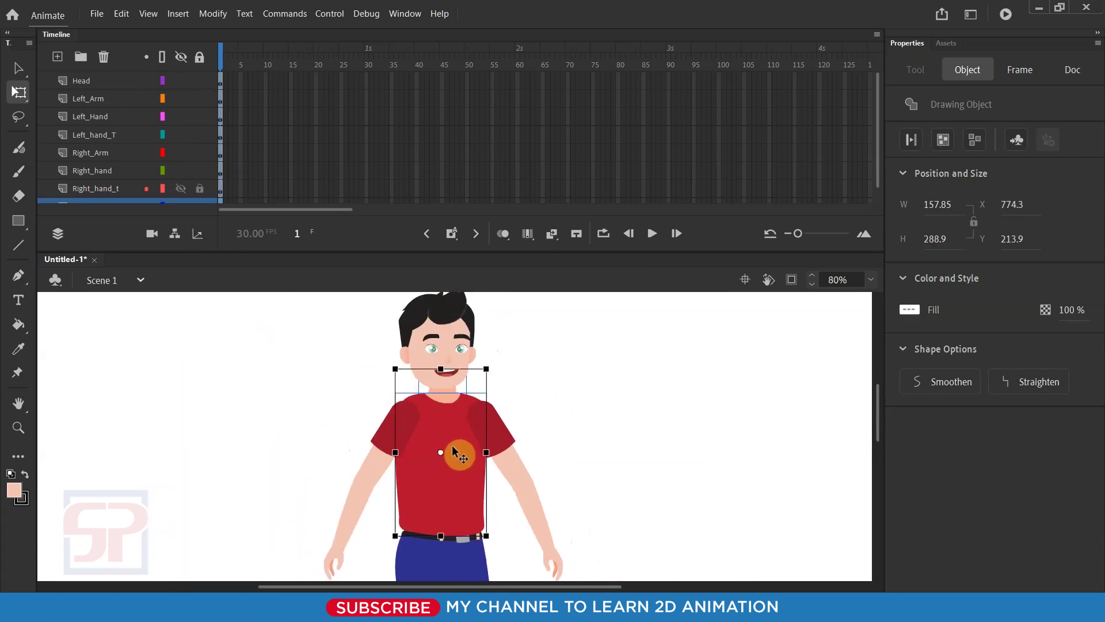
key("Delete")
scroll(131, 185, "down", 1)
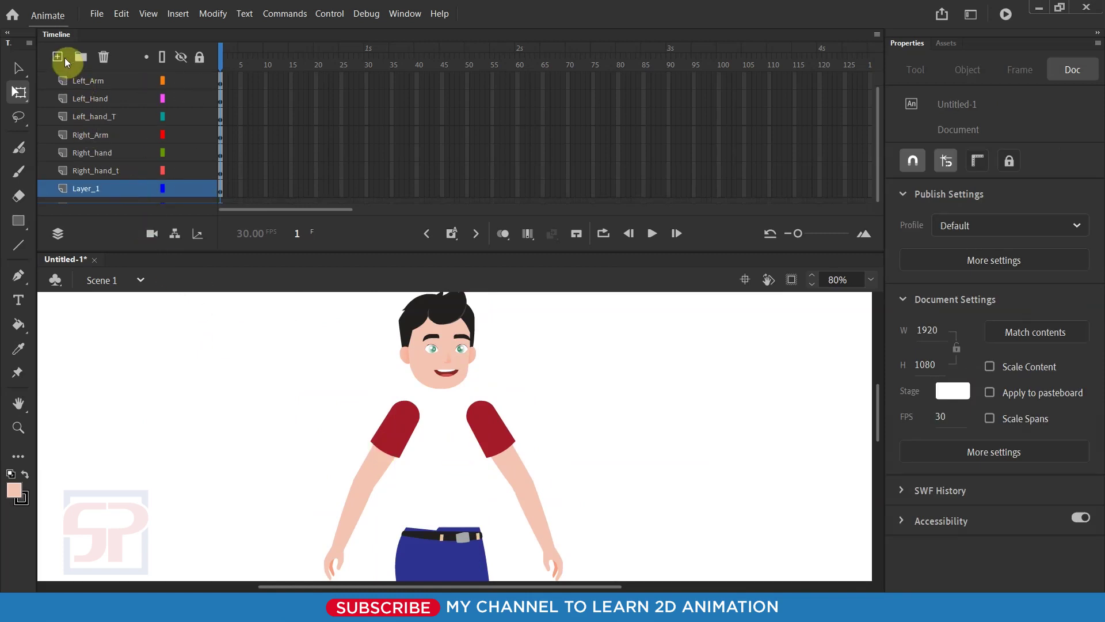
key("ctrl+z")
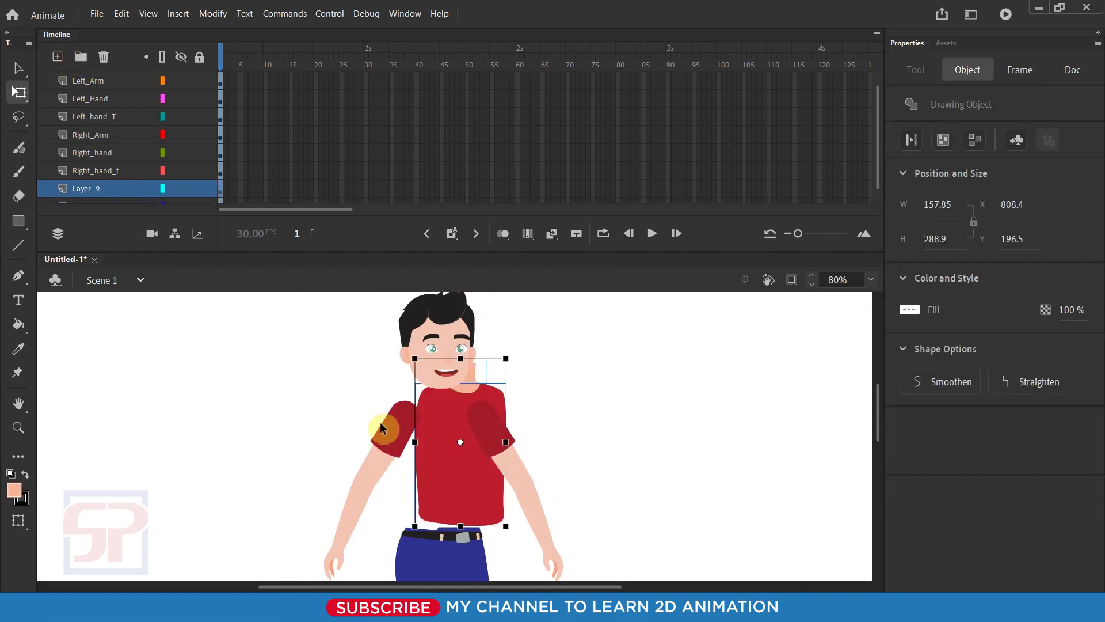
left_click_drag(456, 426, 436, 441)
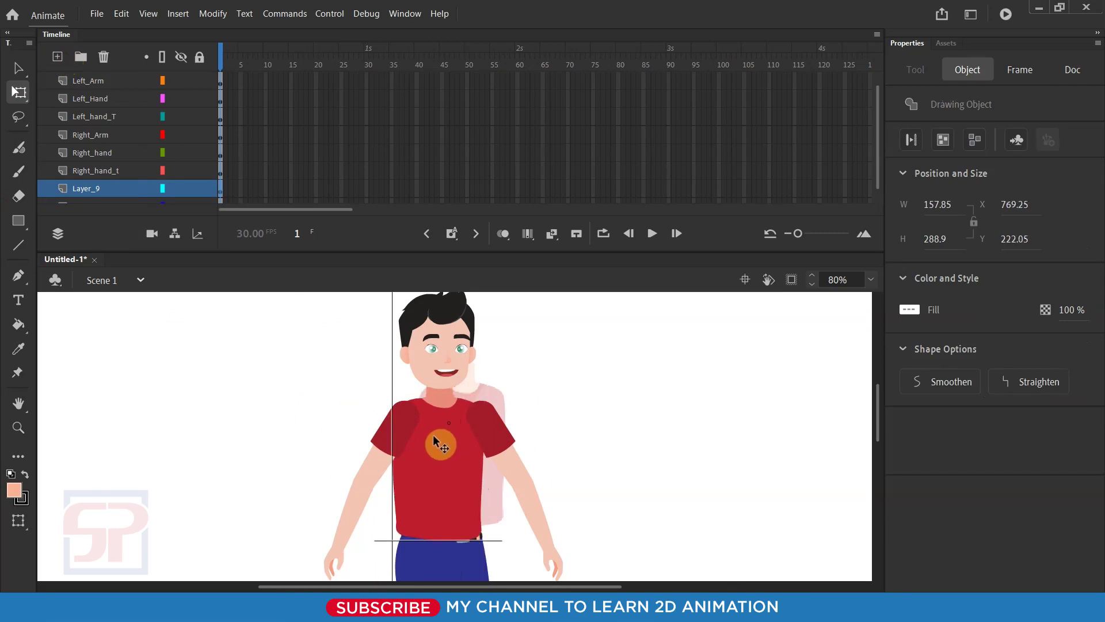
left_click_drag(436, 444, 435, 443)
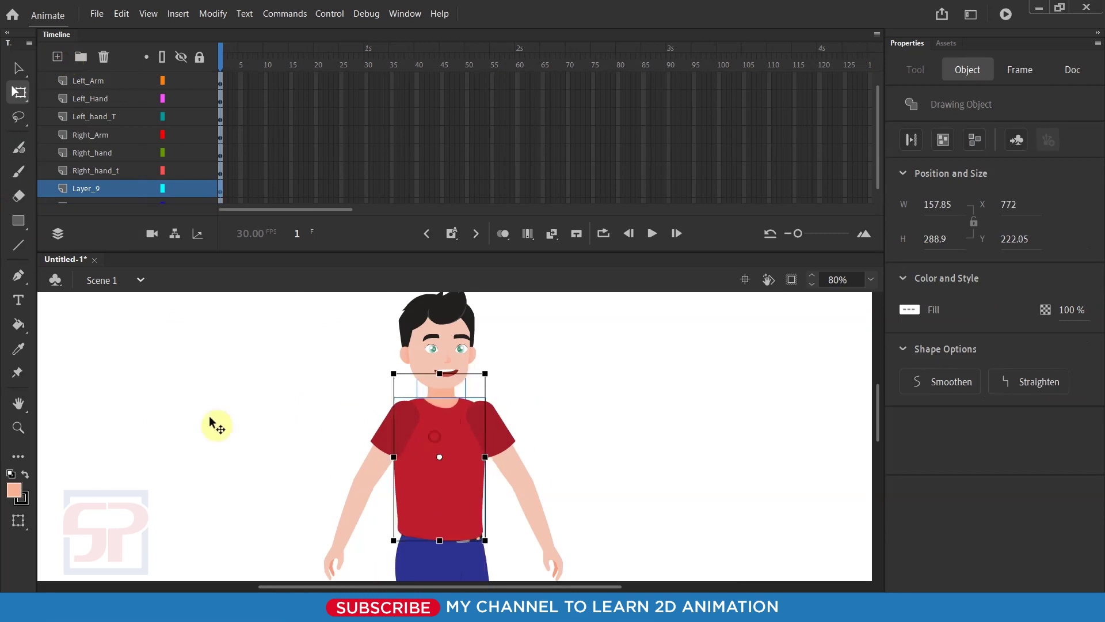
double_click(84, 188)
type("Body")
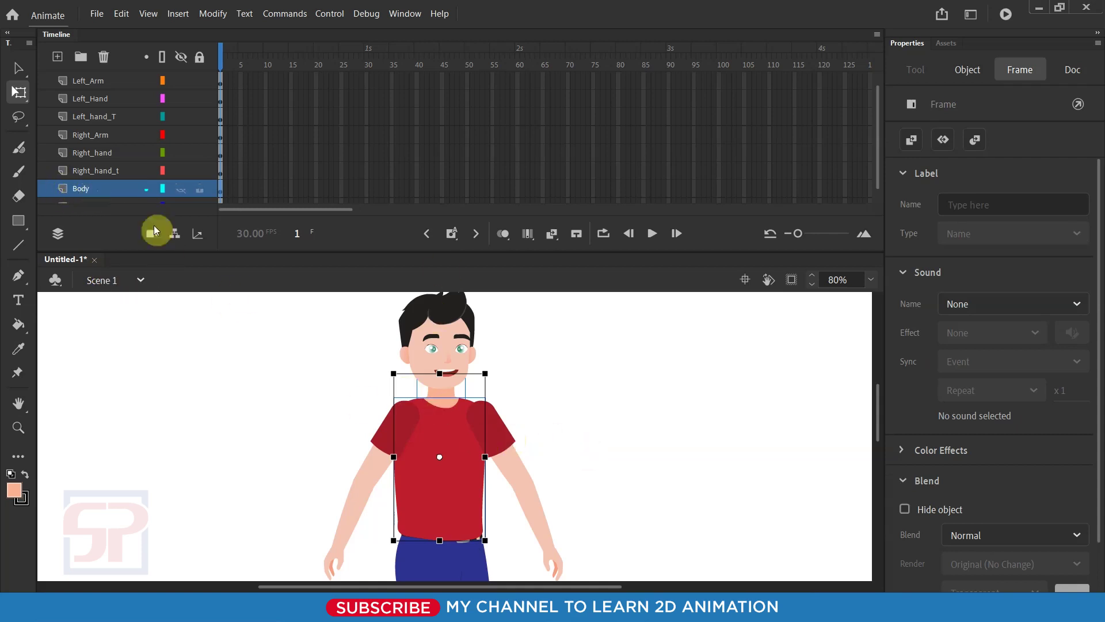
Step: Move the Left_Arm, Left_Hand and Left_hand_T layers below Body in the stack
left_click(514, 490)
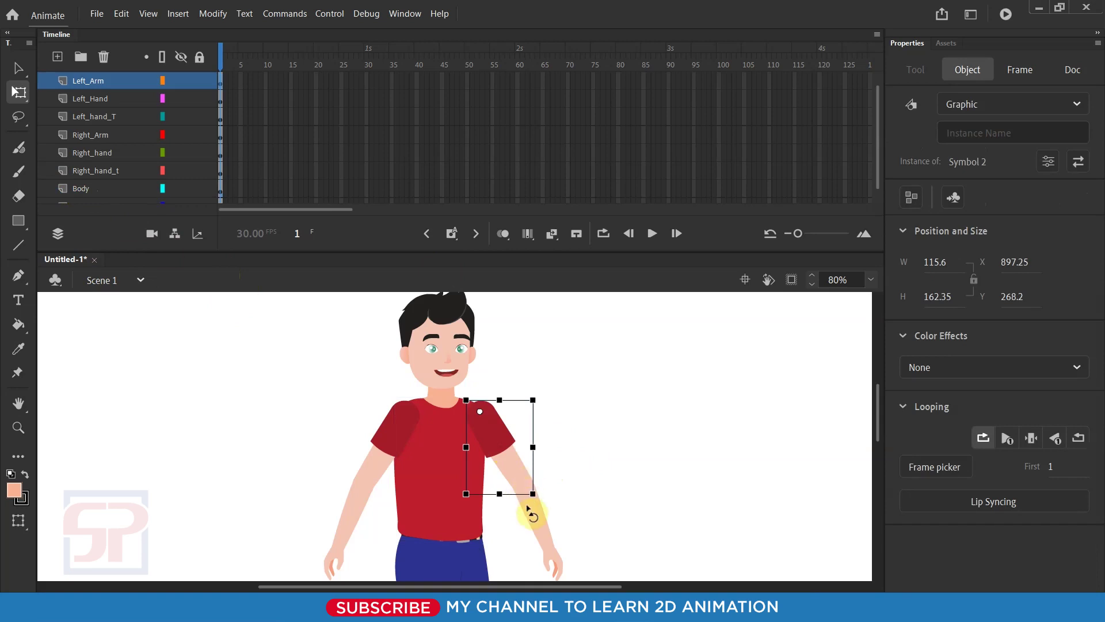
left_click(548, 536, "shift")
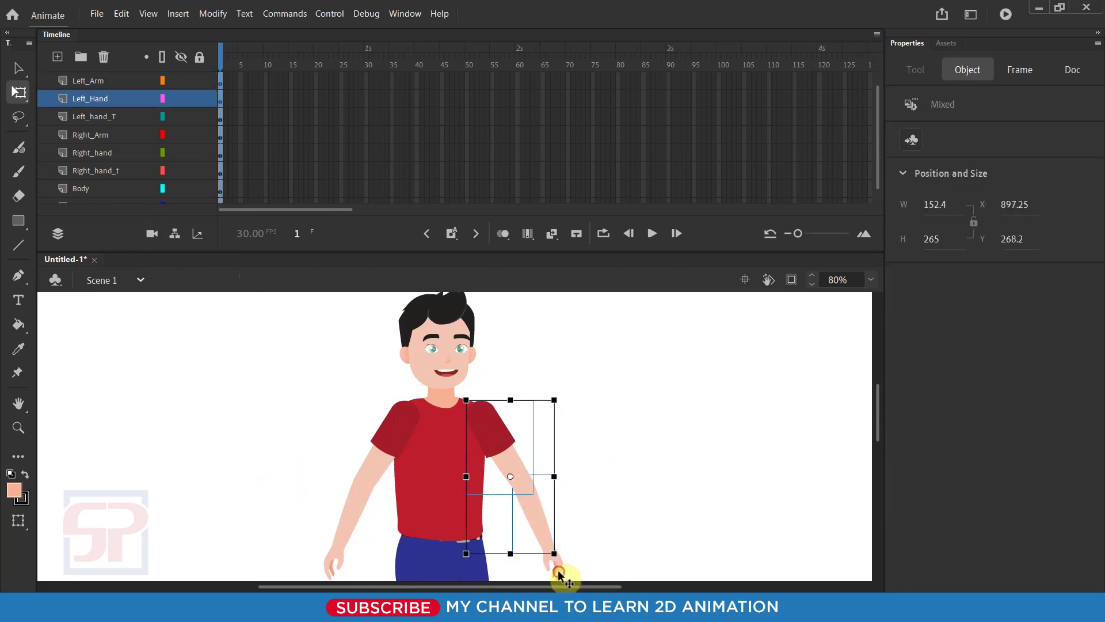
left_click(559, 573, "shift")
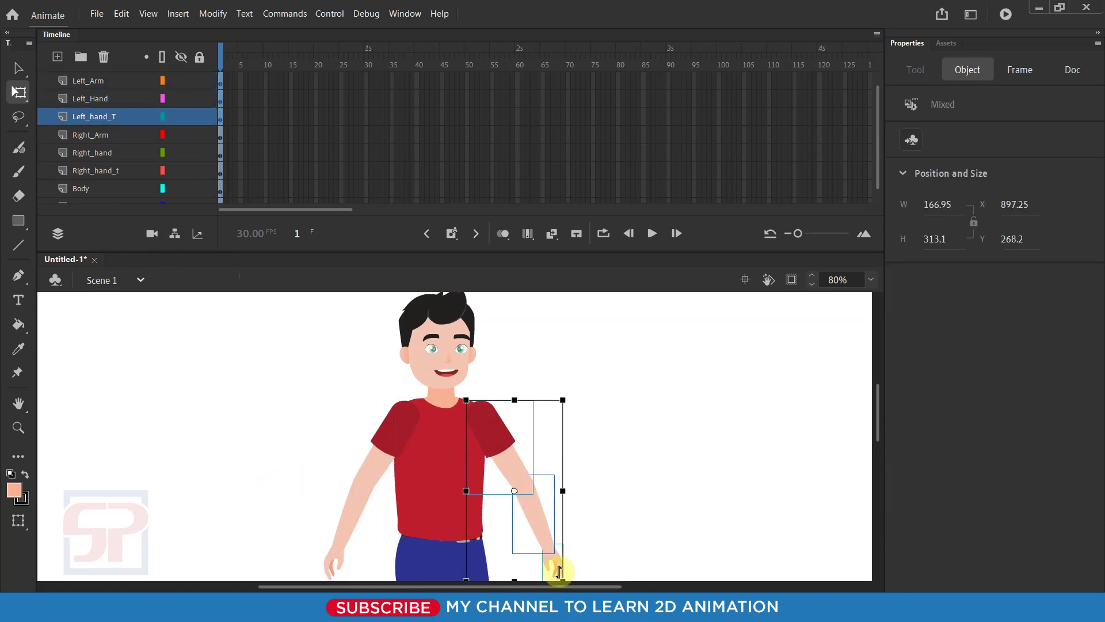
scroll(99, 128, "up", 1)
left_click(104, 117, "shift")
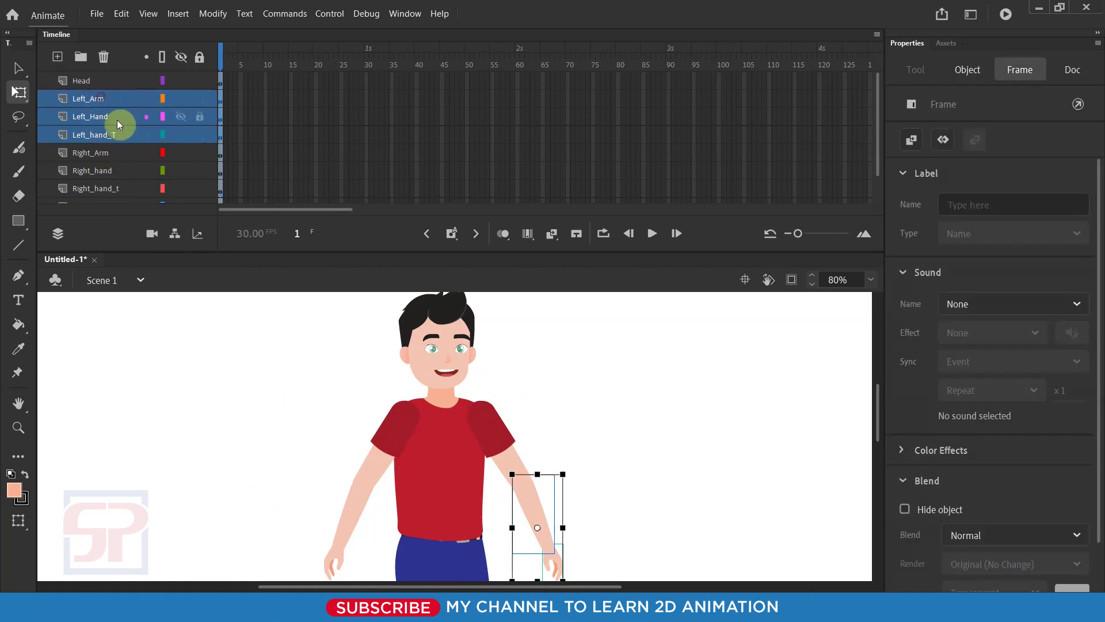
left_click_drag(104, 174, 99, 193)
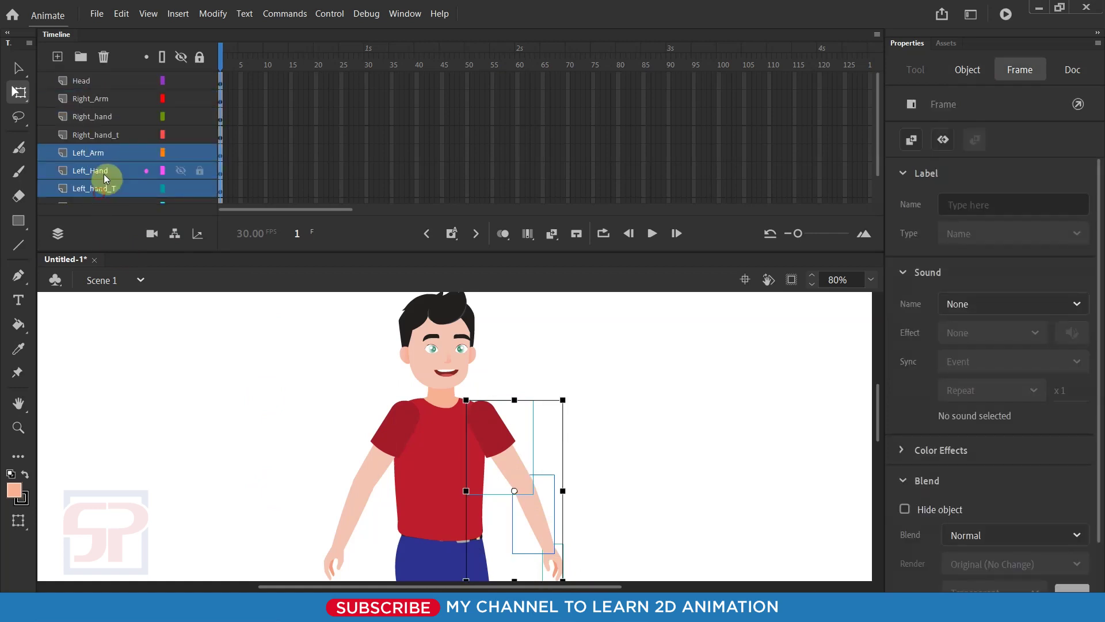
left_click_drag(97, 153, 95, 175)
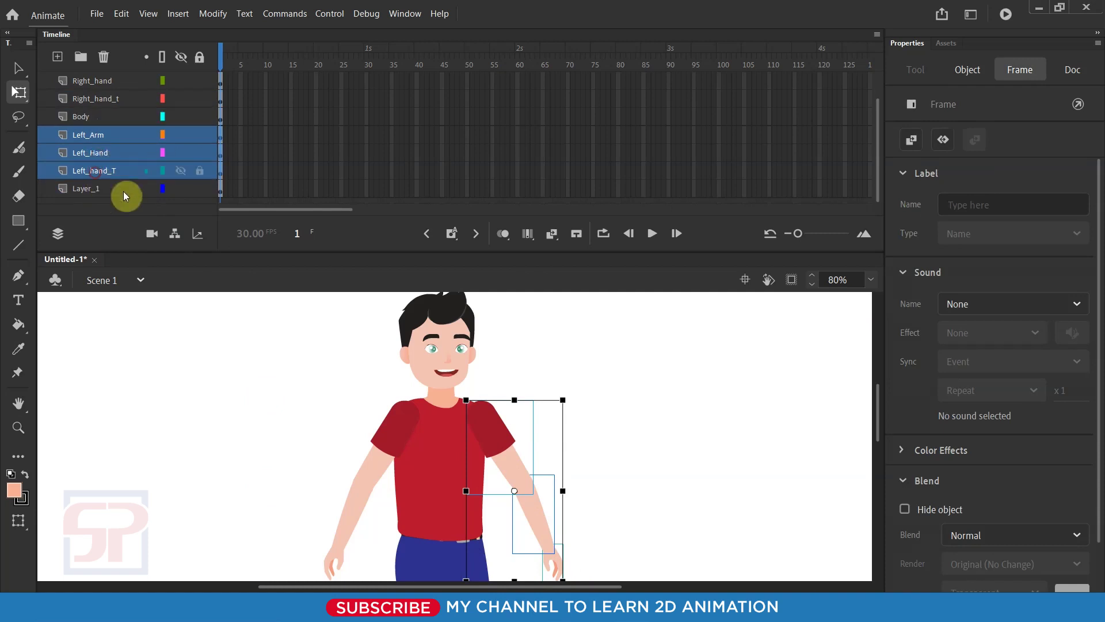
scroll(456, 349, "down", 1)
scroll(514, 419, "up", 2)
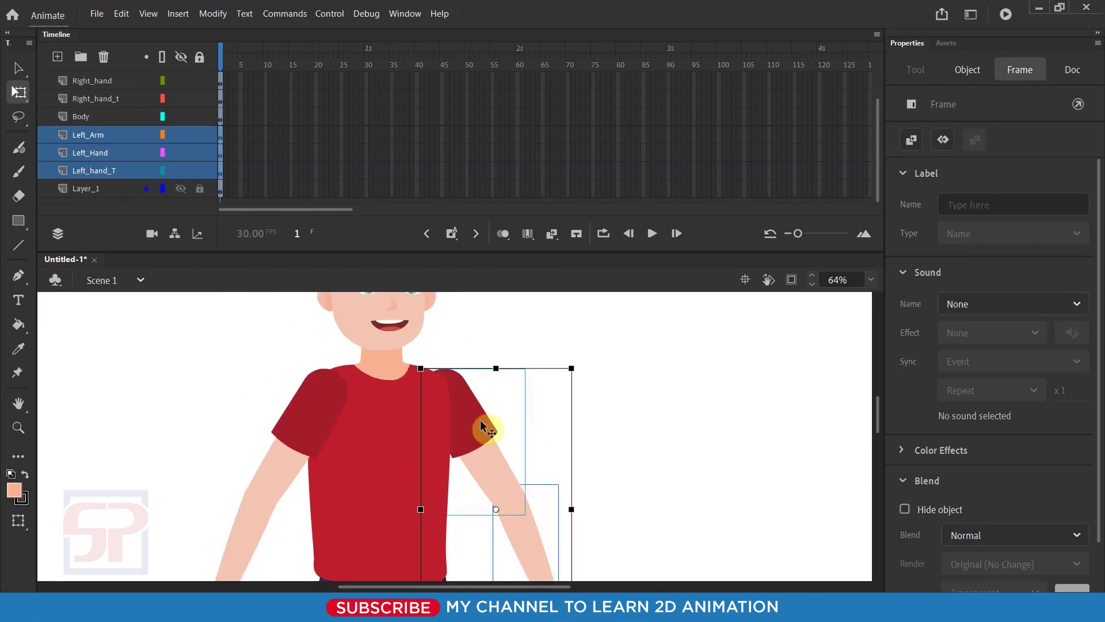
scroll(487, 429, "up", 3)
Step: Nudge the left arm so its shoulder tucks under the shirt
left_click_drag(469, 395, 451, 407)
scroll(502, 404, "down", 1)
scroll(502, 390, "down", 1)
scroll(502, 389, "down", 1)
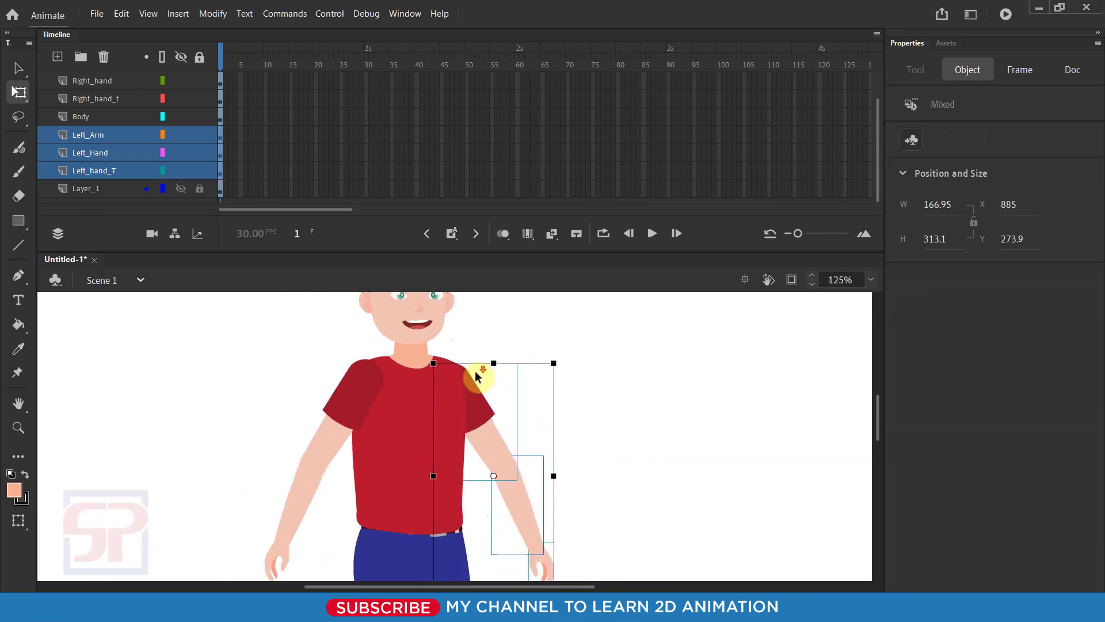
left_click(594, 435)
scroll(289, 444, "up", 1)
scroll(345, 501, "up", 1)
Step: Select the right arm pieces and shift them up into the shoulder
left_click(340, 561)
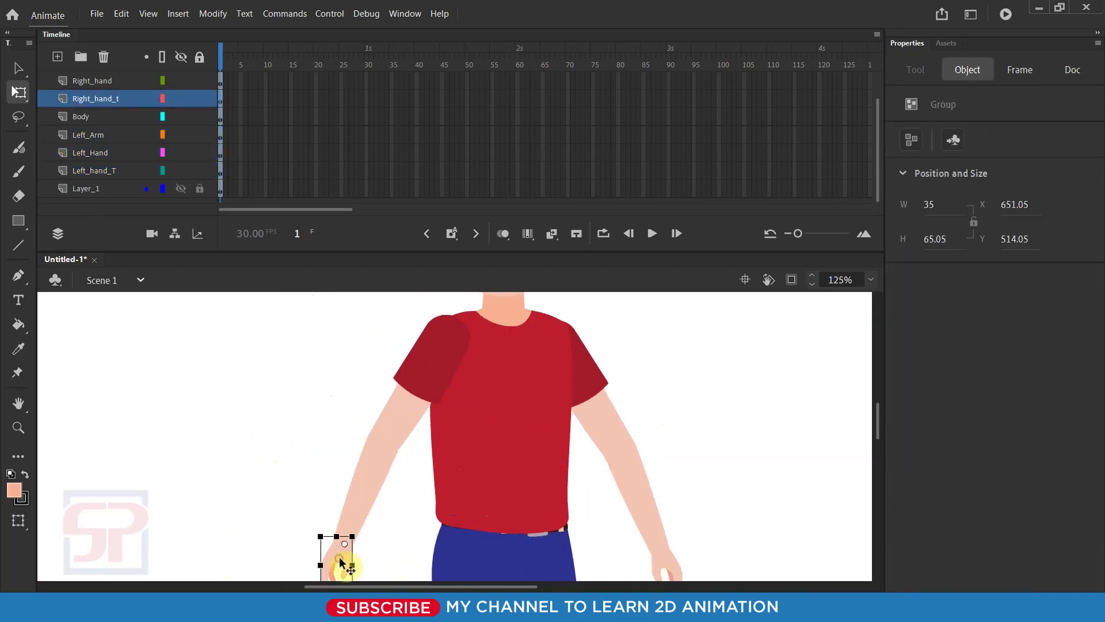
left_click(410, 447)
left_click(432, 353, "shift")
scroll(432, 357, "up", 2)
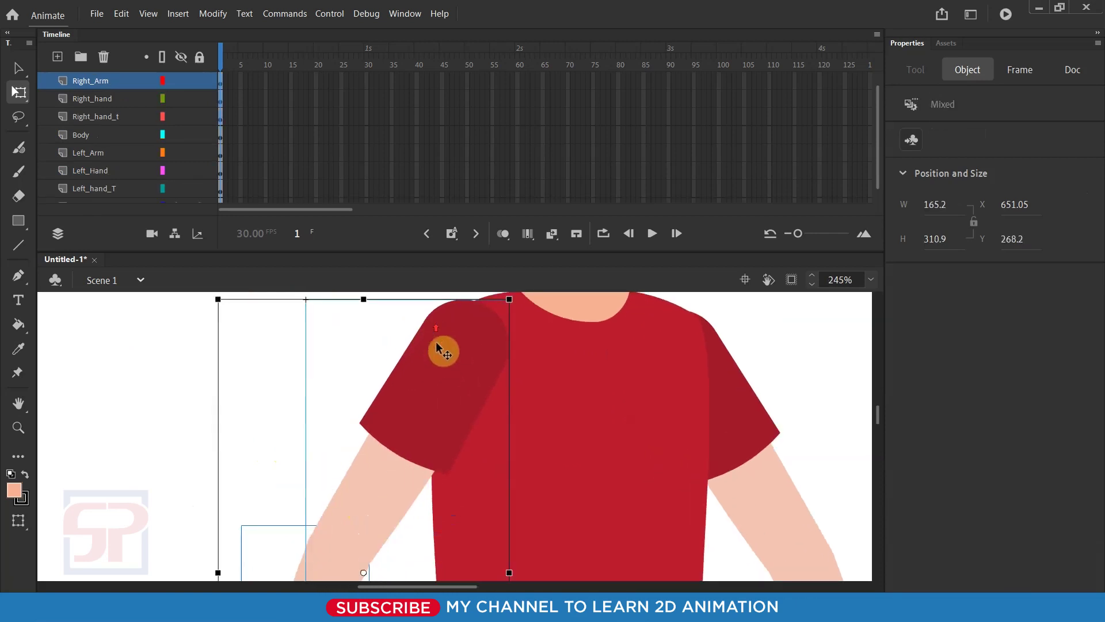
scroll(445, 371, "up", 1)
left_click_drag(443, 369, 486, 330)
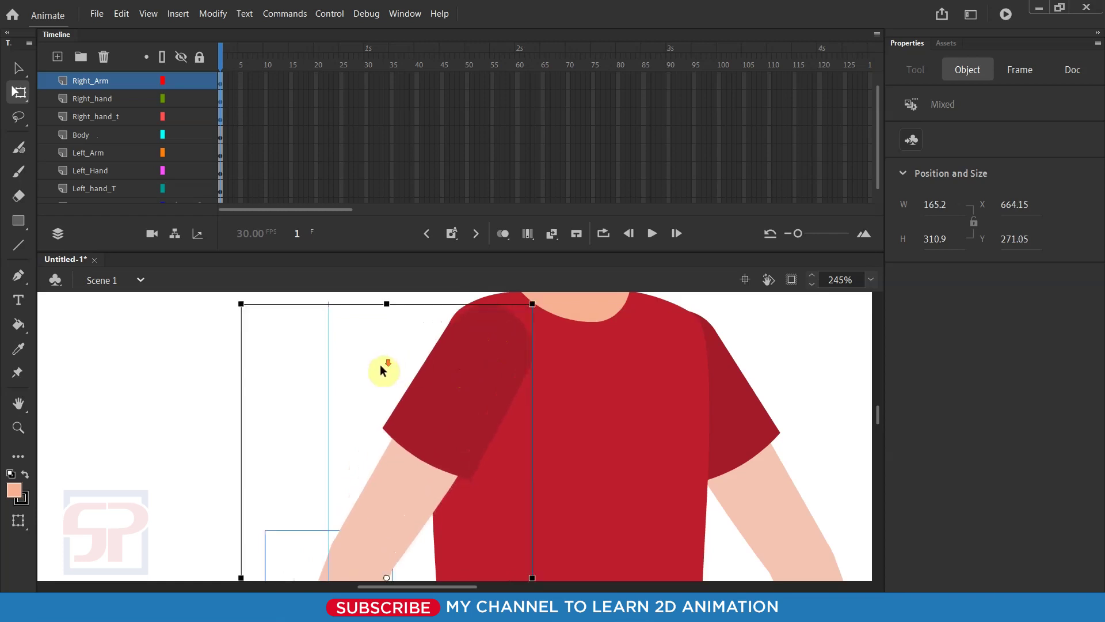
scroll(419, 391, "down", 3)
left_click(656, 400)
scroll(386, 368, "down", 2)
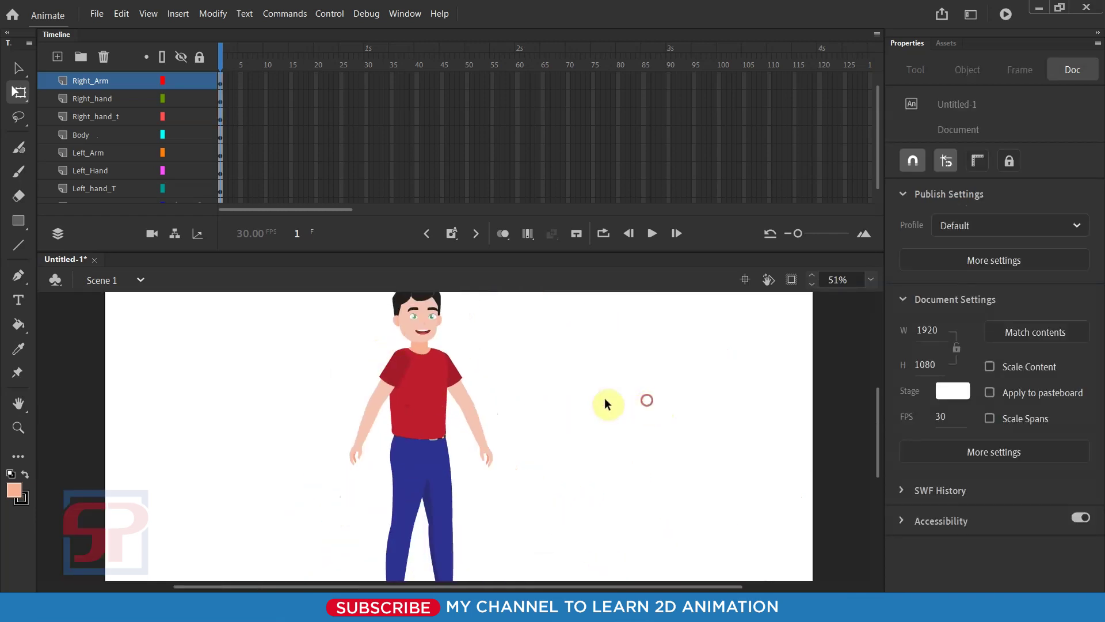
Step: Zoom in on the character's legs and shoes
scroll(420, 411, "down", 2)
scroll(421, 411, "up", 3)
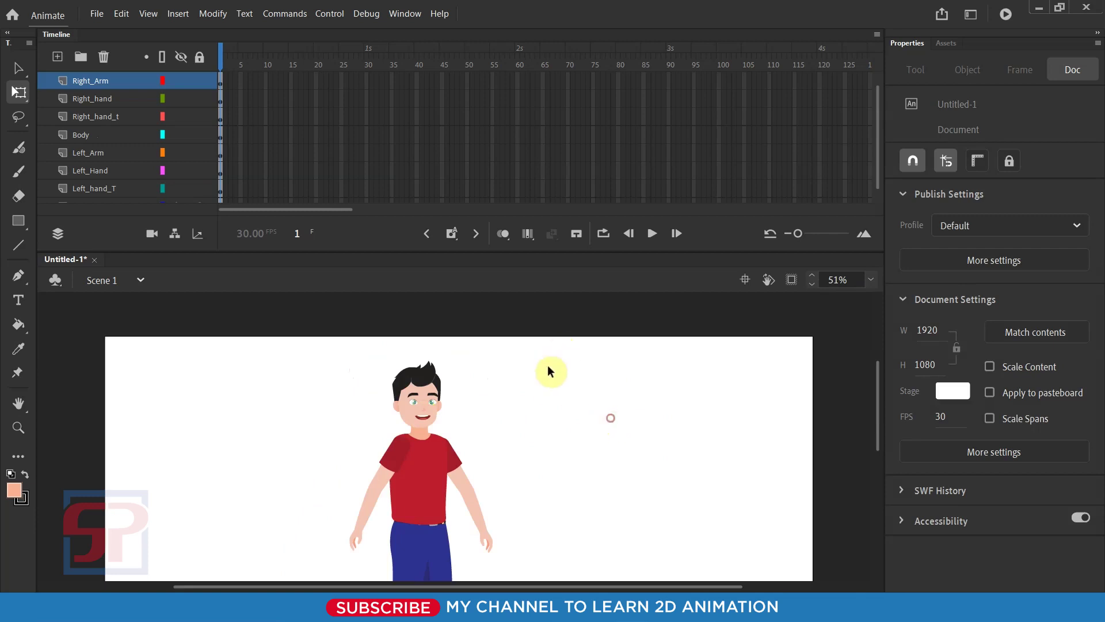
mouse_move(509, 425)
left_mouse_down()
mouse_move(521, 433)
mouse_move(559, 338)
left_mouse_up()
left_click_drag(534, 459, 537, 424)
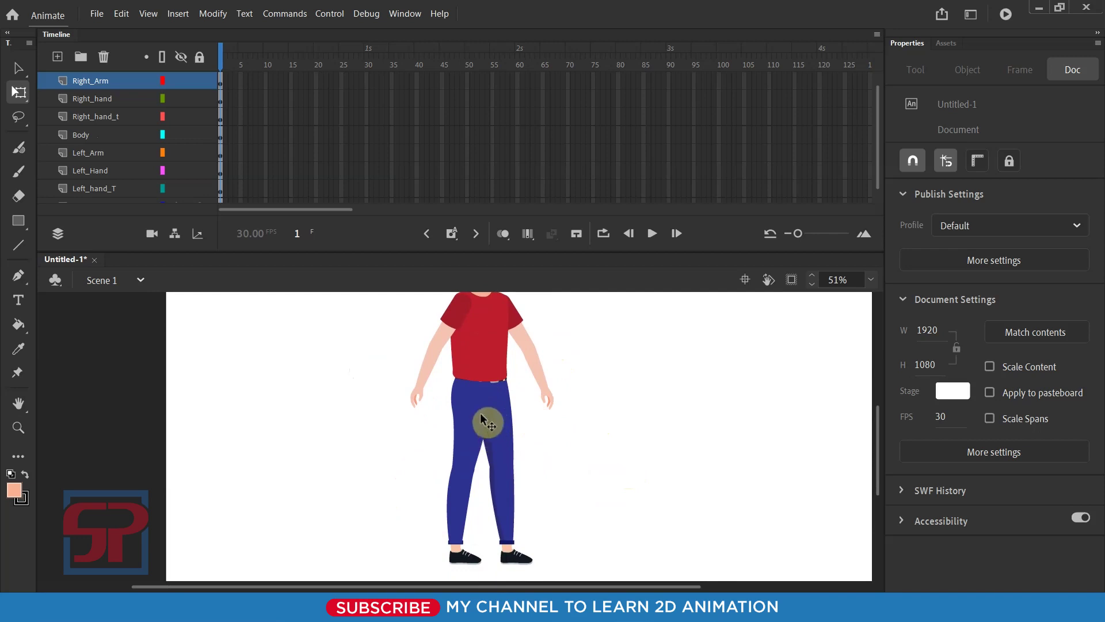
left_click_drag(402, 361, 607, 563)
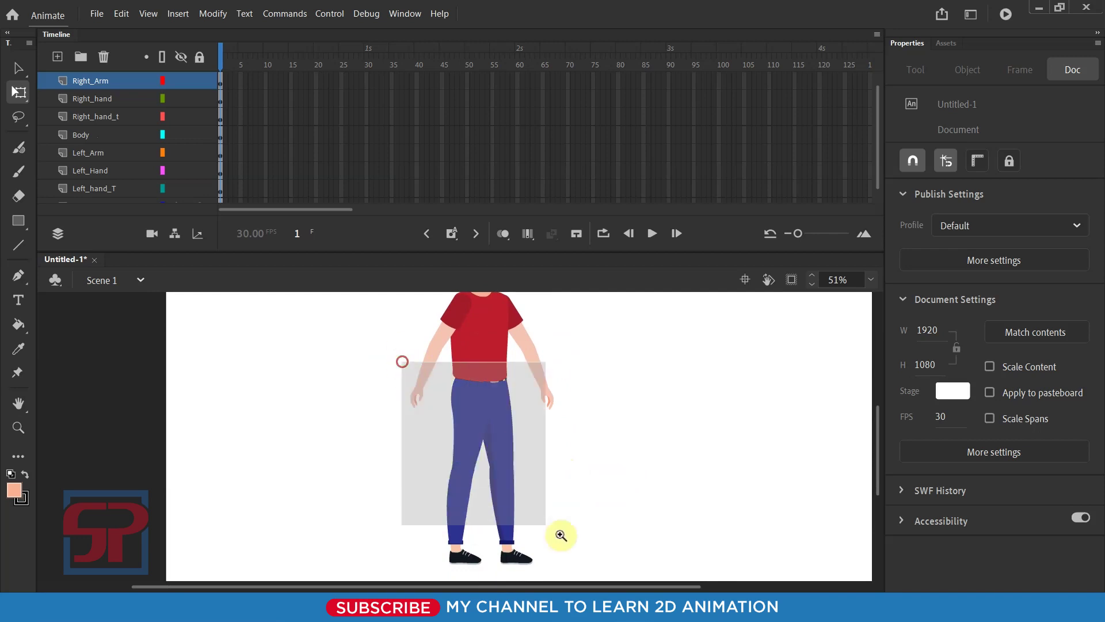
Step: Put the upper right leg piece on a new layer named Right_leg
left_click(424, 370)
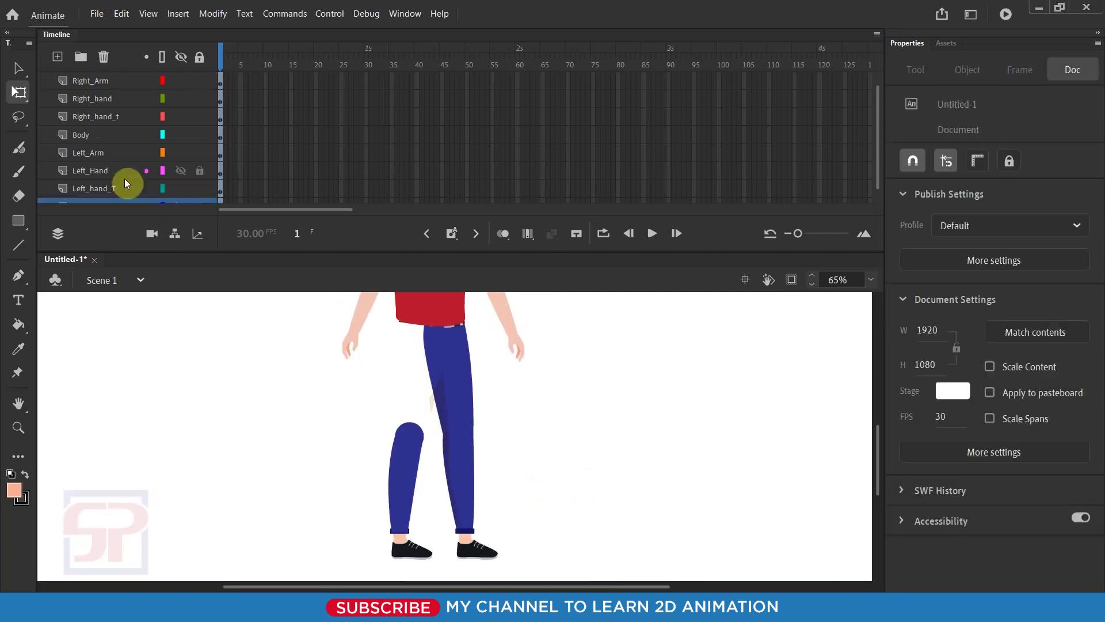
left_click_drag(105, 164, 54, 109)
left_click_drag(443, 375, 383, 383)
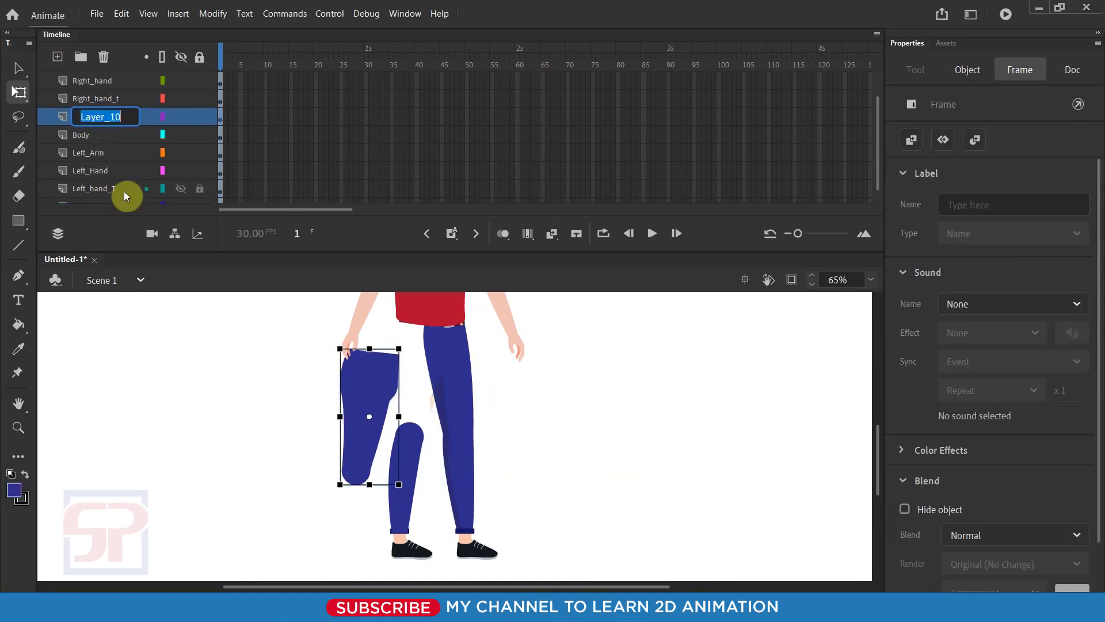
type("thigh")
key("Return")
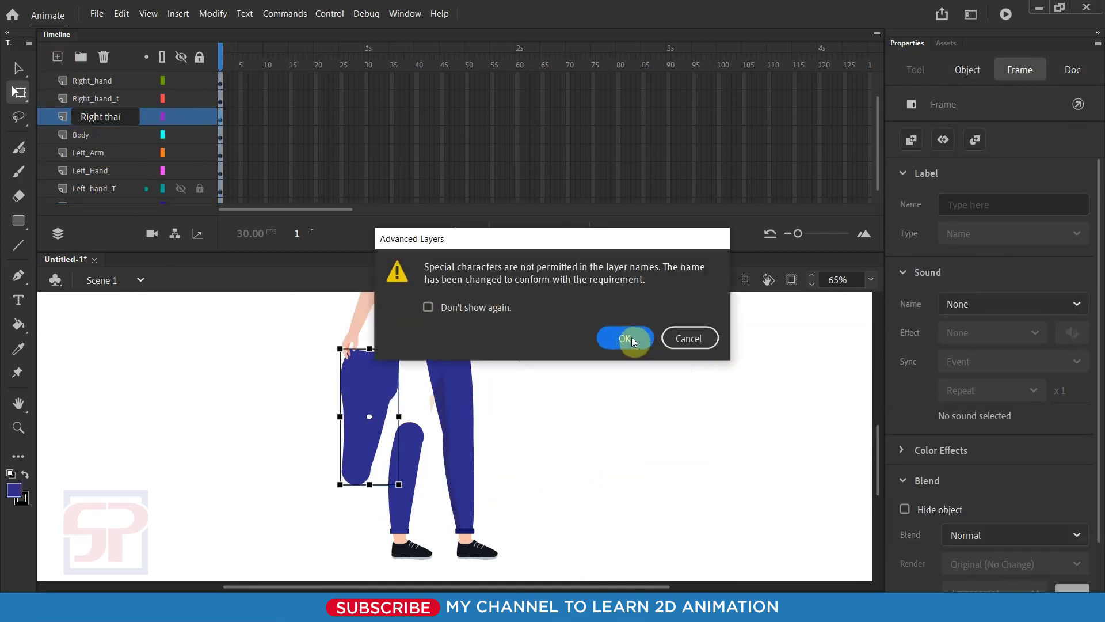
left_click(631, 337)
double_click(101, 123)
type("Right")
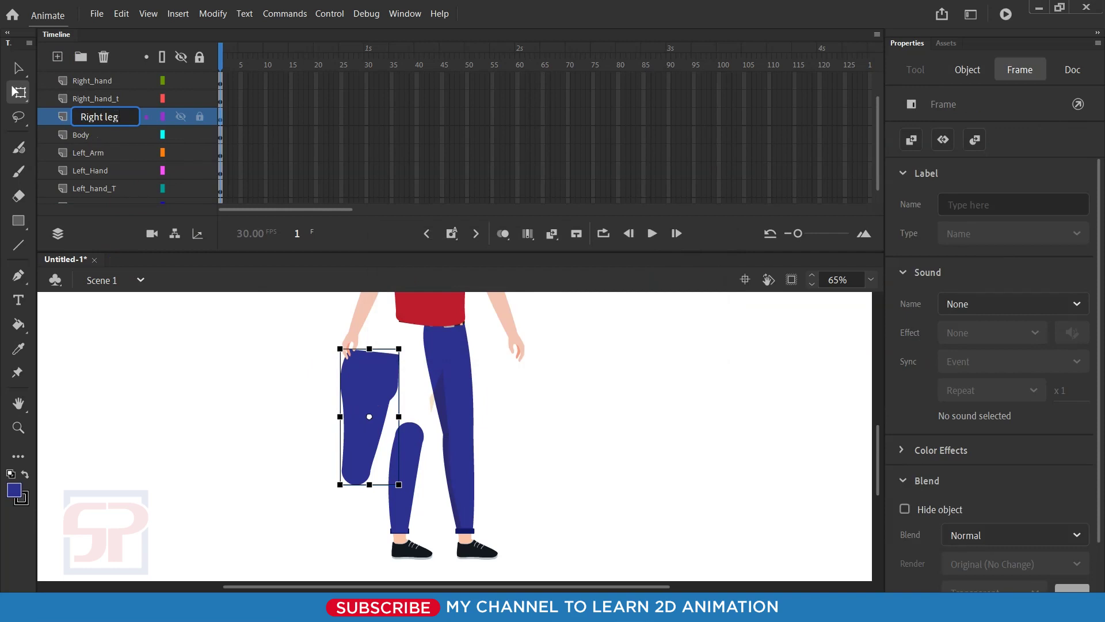
left_click(414, 489)
left_click(507, 398)
Step: Move the lower leg onto its own new layer and convert it to graphic Symbol 4
left_click(406, 518)
scroll(406, 518, "up", 5)
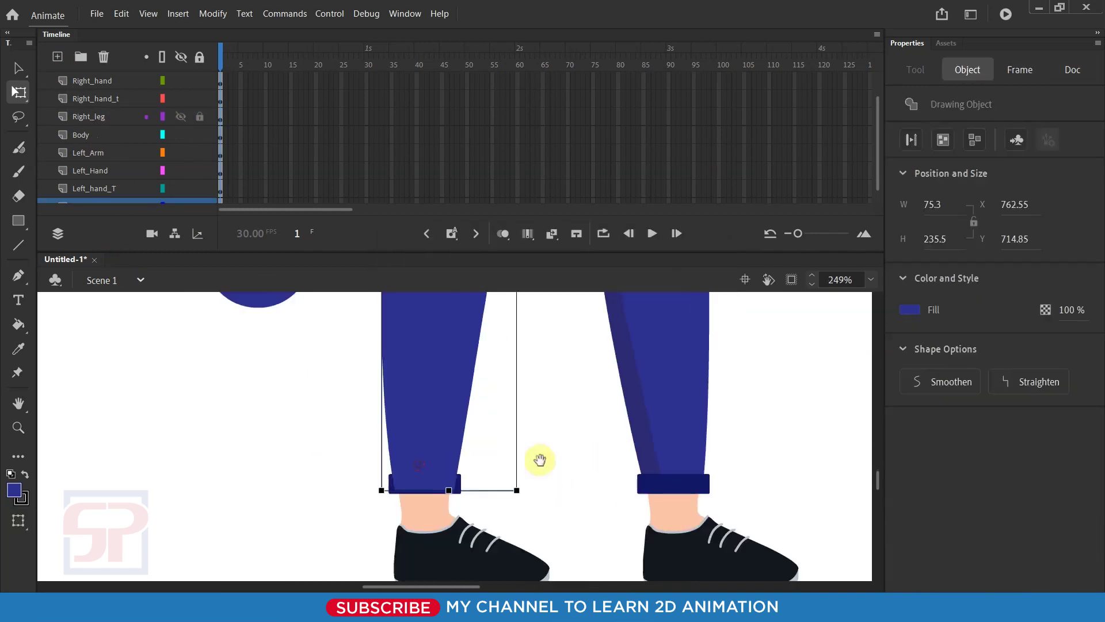
key("ctrl+x")
left_click(101, 155)
key("ctrl+shift+v")
scroll(403, 418, "down", 3)
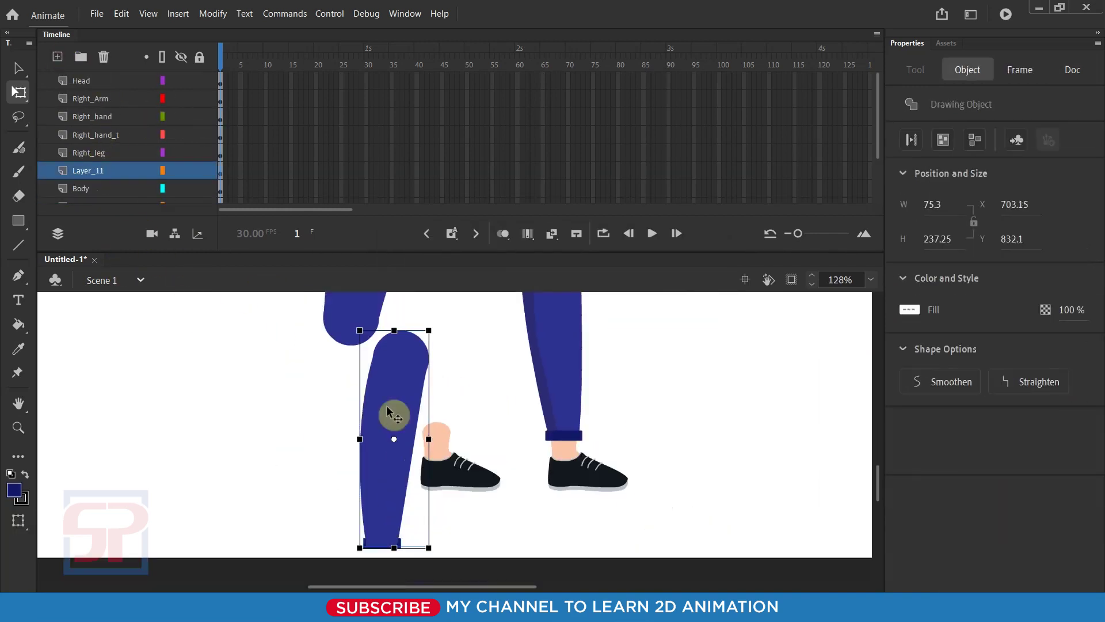
right_click(380, 480)
right_click(387, 429)
left_click(451, 377)
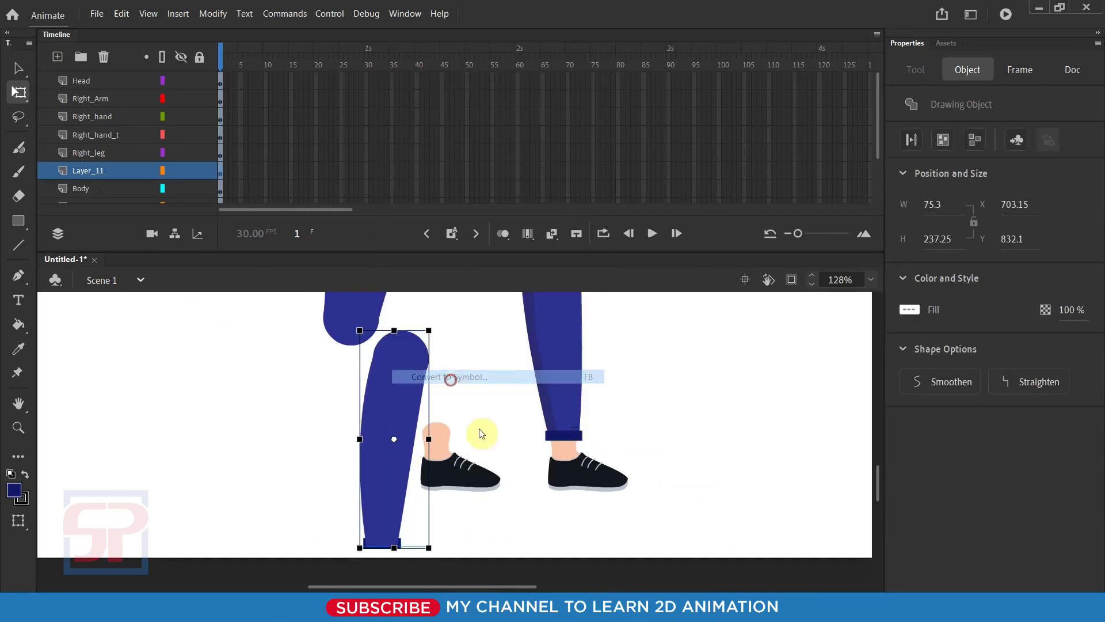
key("Return")
Step: Inside Symbol 4, paste the leg shape back in place on a new layer
double_click(395, 395)
left_click(318, 427)
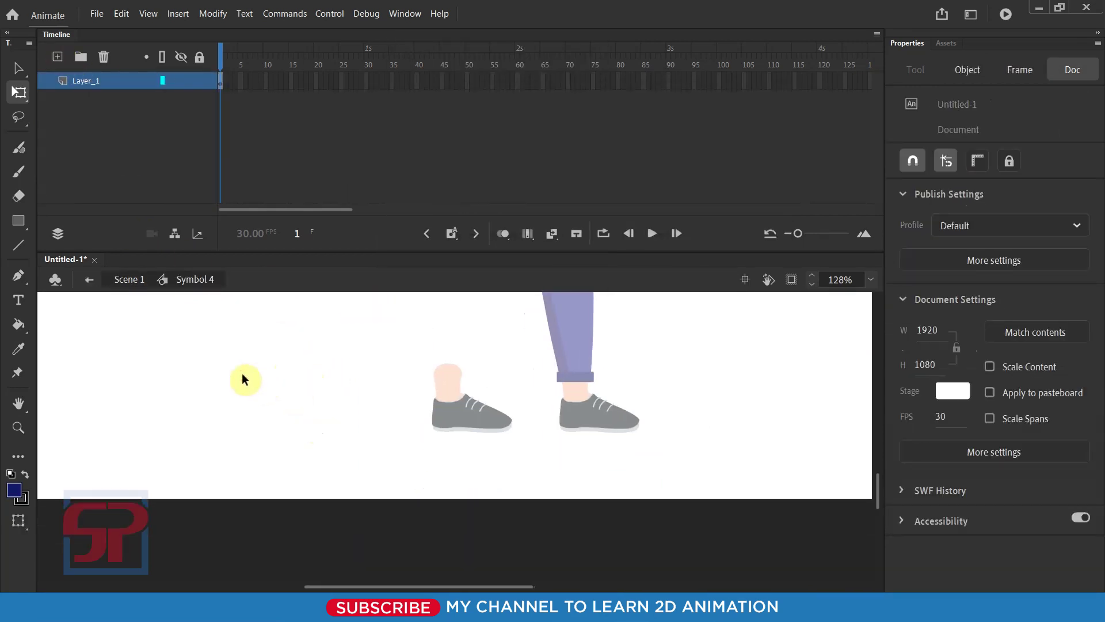
key("ctrl+v")
key("ctrl+z")
key("ctrl+shift+v")
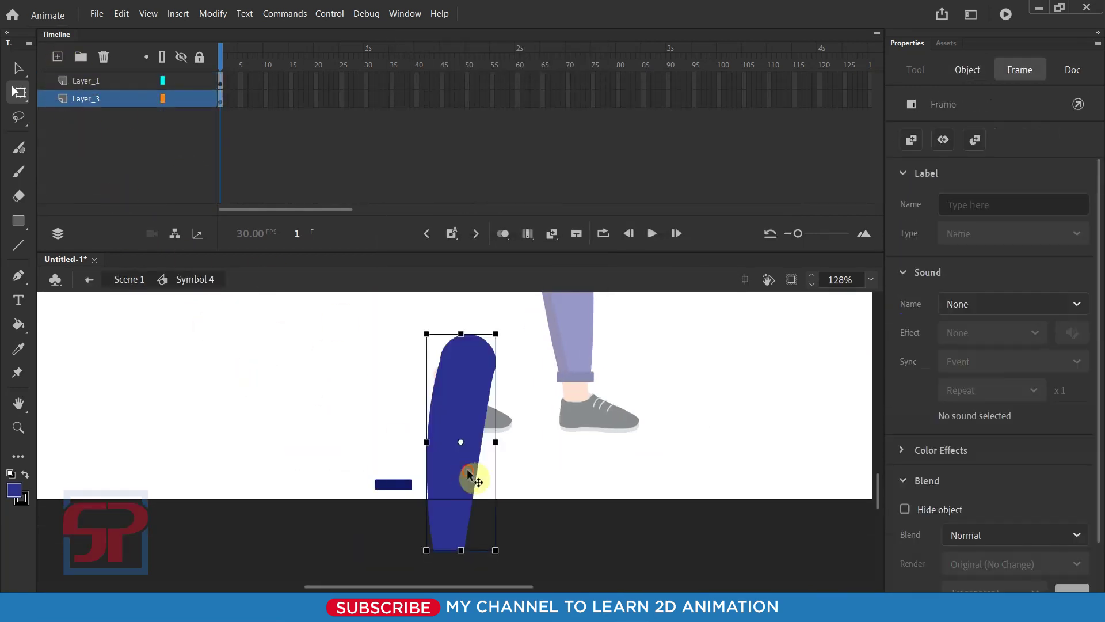
double_click(506, 483)
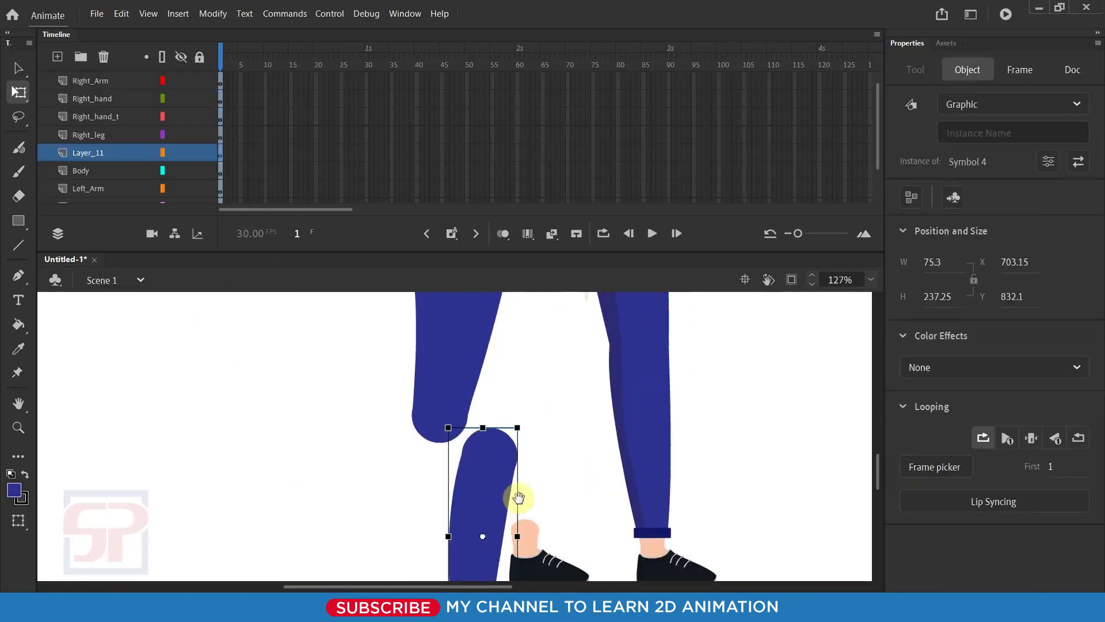
Step: Select the red shirt and convert it to graphic Symbol 5
scroll(494, 313, "down", 3)
scroll(375, 464, "up", 3)
left_click(345, 369)
left_click(460, 461)
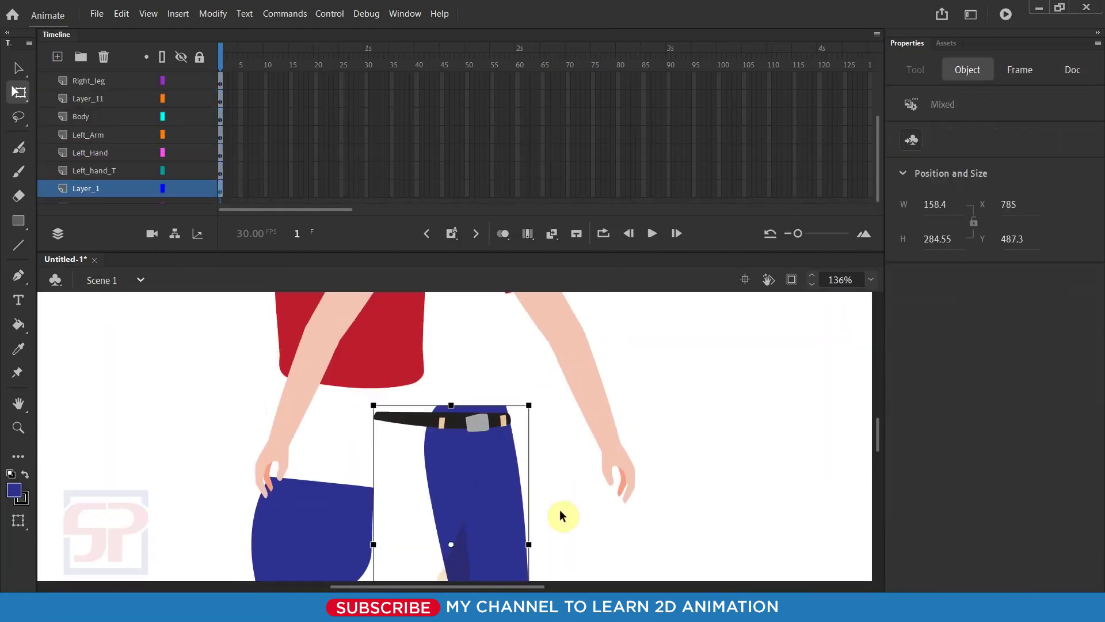
left_click(365, 412)
left_click(483, 506)
left_click_drag(390, 365, 578, 463)
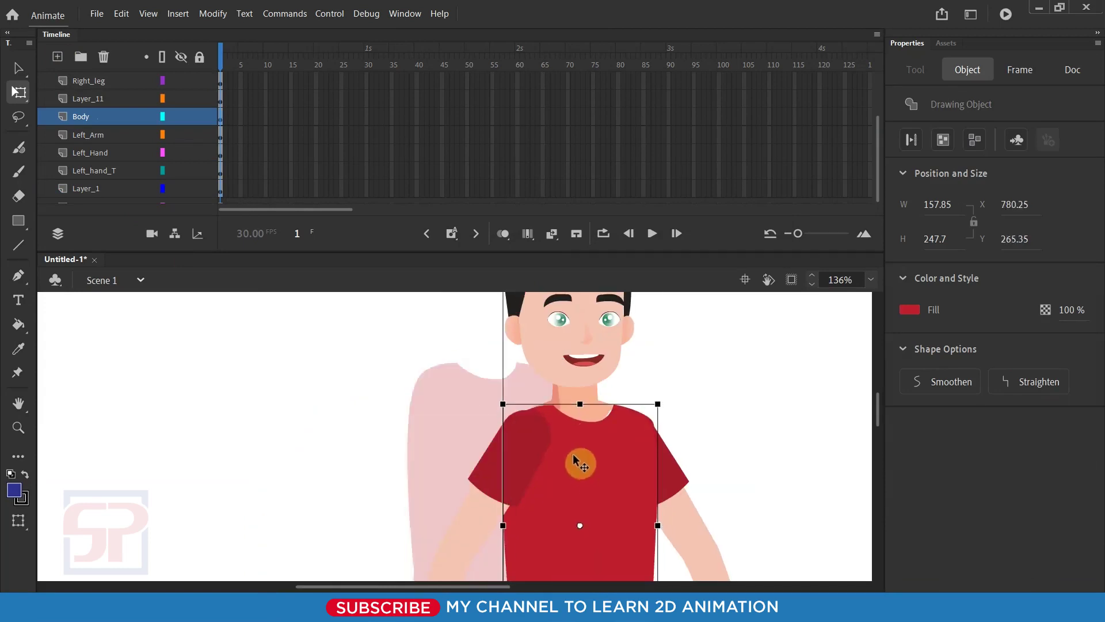
scroll(535, 420, "down", 3)
left_click(735, 370)
right_click(463, 415)
left_click(637, 558)
key("Return")
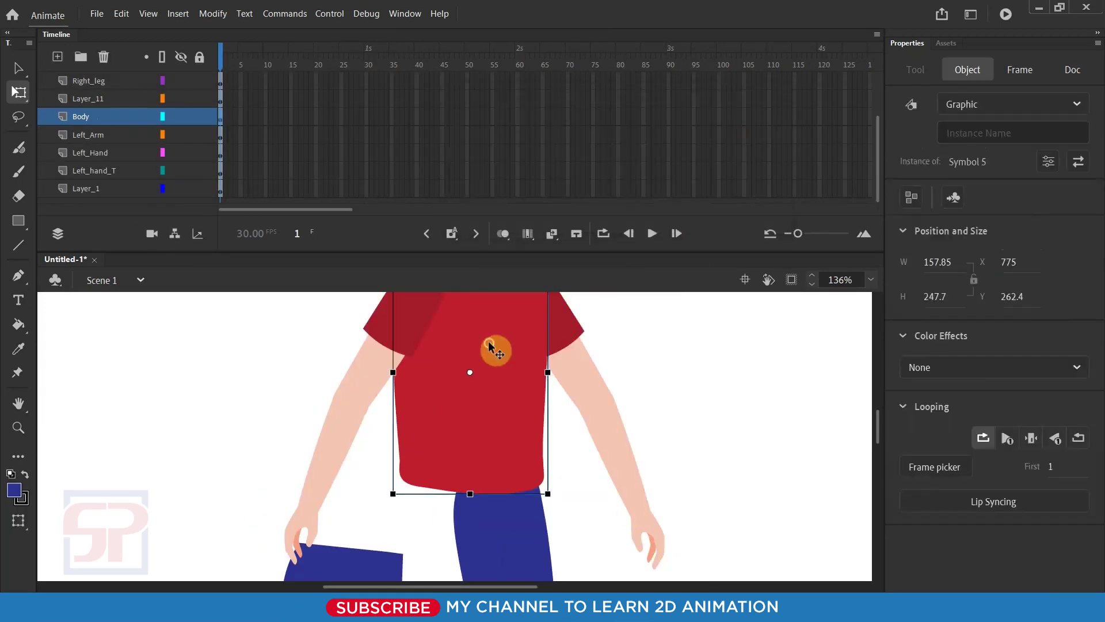
Step: Inside the shirt symbol, drag the belt down to the shirt's hem
double_click(489, 346)
left_click_drag(494, 438, 509, 487)
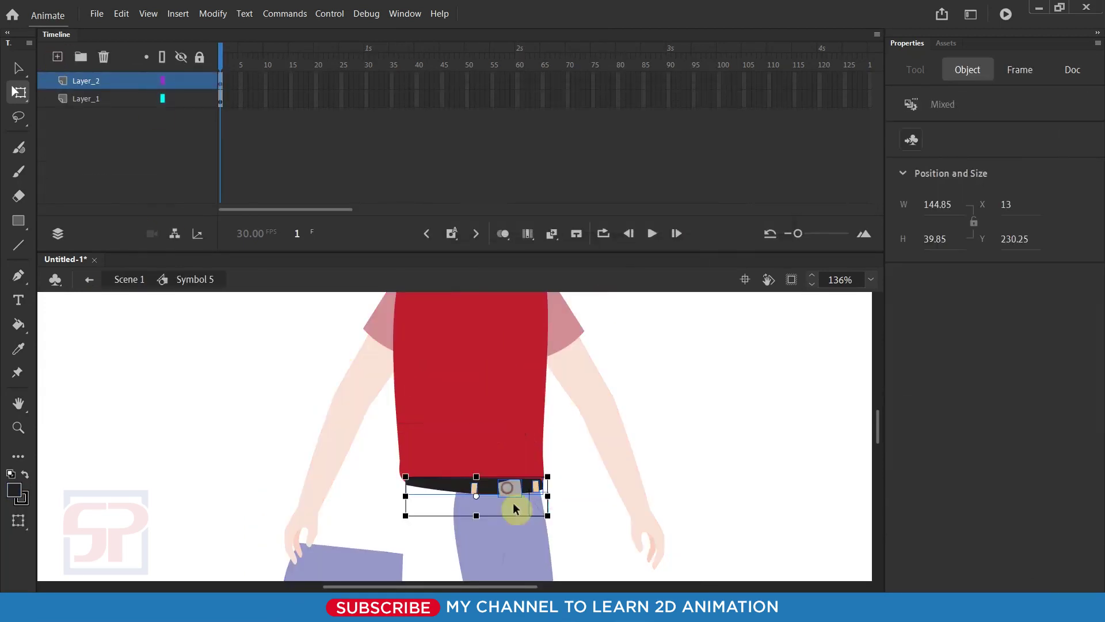
double_click(553, 506)
scroll(558, 506, "down", 3)
left_click(461, 432)
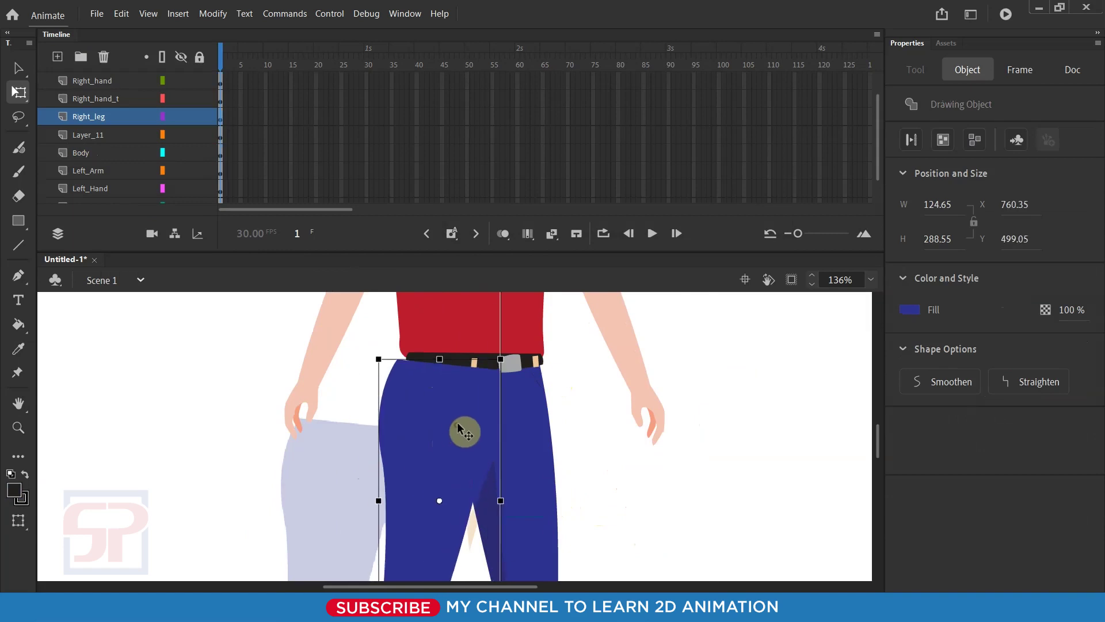
Step: Move Layer_11 below the Body layer and rename it Right_thai
left_click_drag(91, 118, 91, 155)
left_click(86, 118)
scroll(470, 474, "down", 3)
left_click_drag(345, 529, 437, 473)
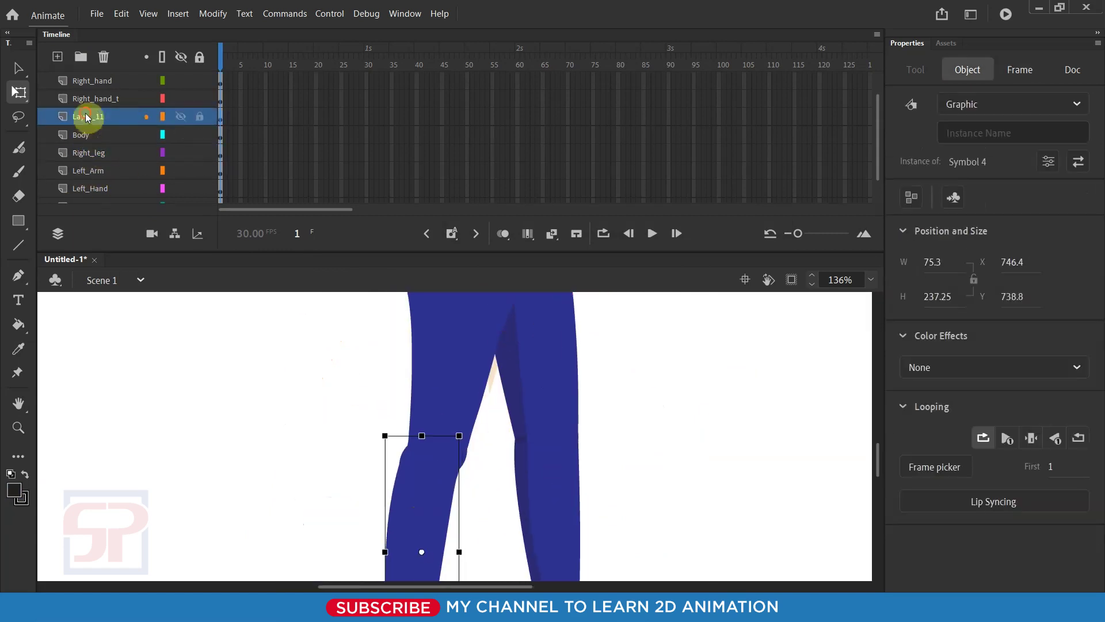
left_click_drag(86, 118, 89, 138)
type("Right_thai")
key("Return")
Step: In outline view, set the lower-leg symbol's pivot to the knee circle's centre
left_click(162, 56)
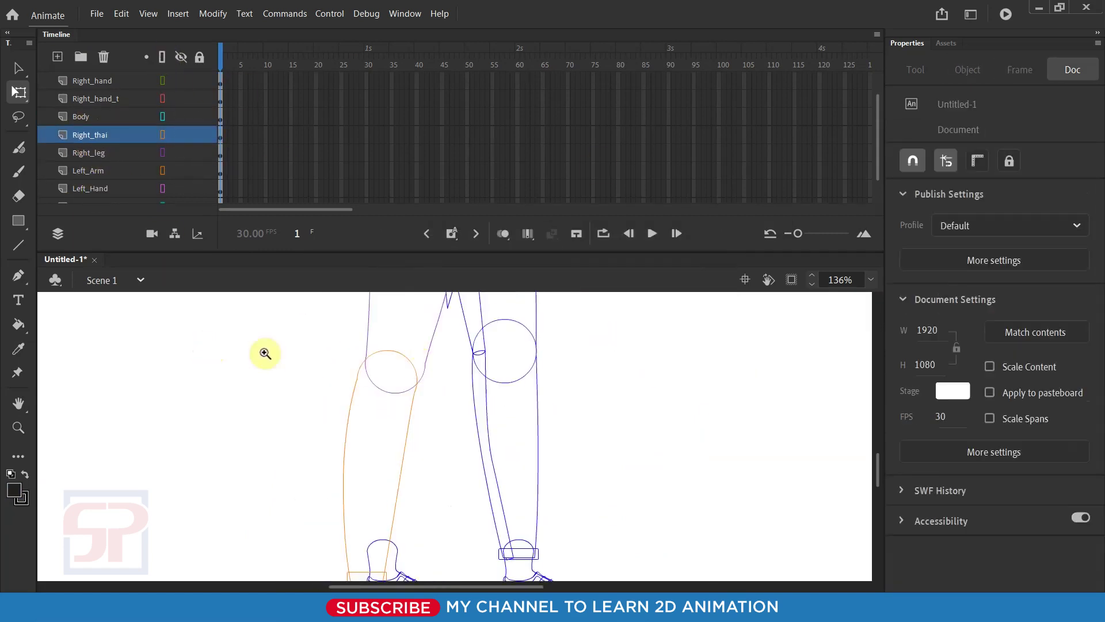
scroll(432, 469, "up", 3)
left_click(439, 446)
scroll(414, 501, "down", 1)
left_click_drag(390, 553, 402, 412)
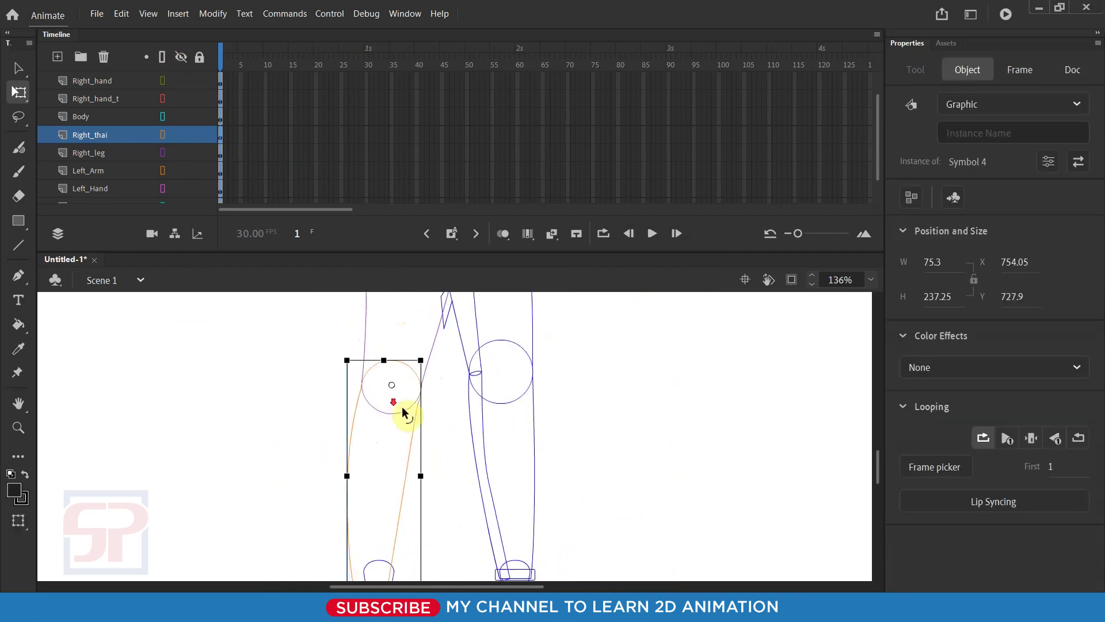
scroll(434, 500, "up", 2)
left_click(435, 482)
scroll(454, 496, "up", 1)
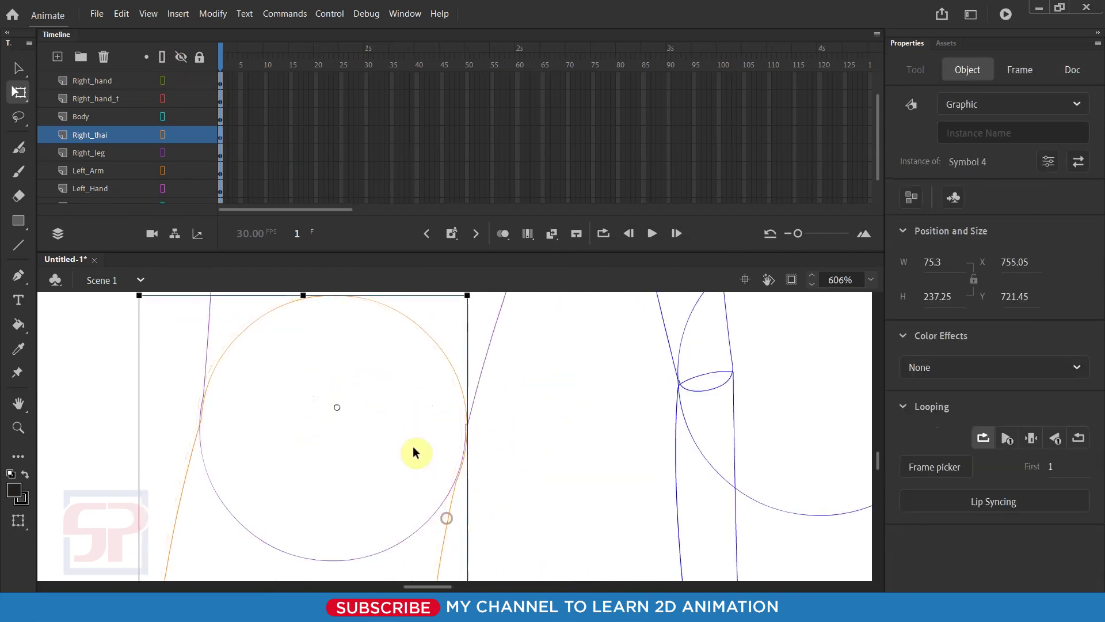
scroll(414, 451, "down", 3)
left_click(612, 365)
scroll(611, 365, "down", 5)
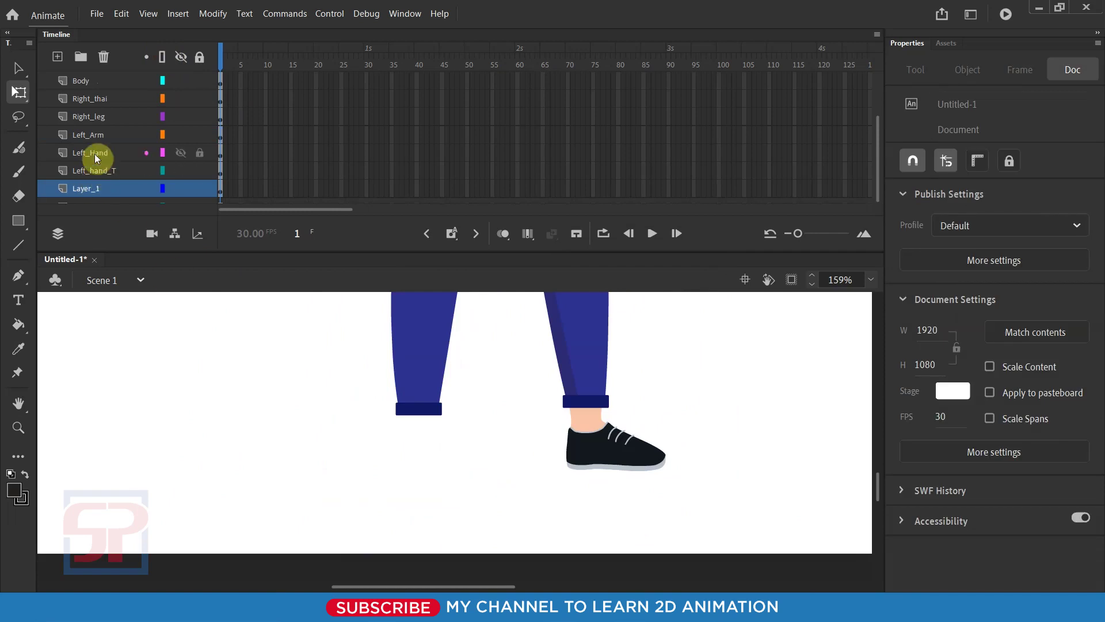
Step: Put the shoe on its own layer named Right_Shose as graphic Symbol 6
left_click(101, 136)
left_click(59, 57)
key("ctrl+shift+v")
right_click(454, 429)
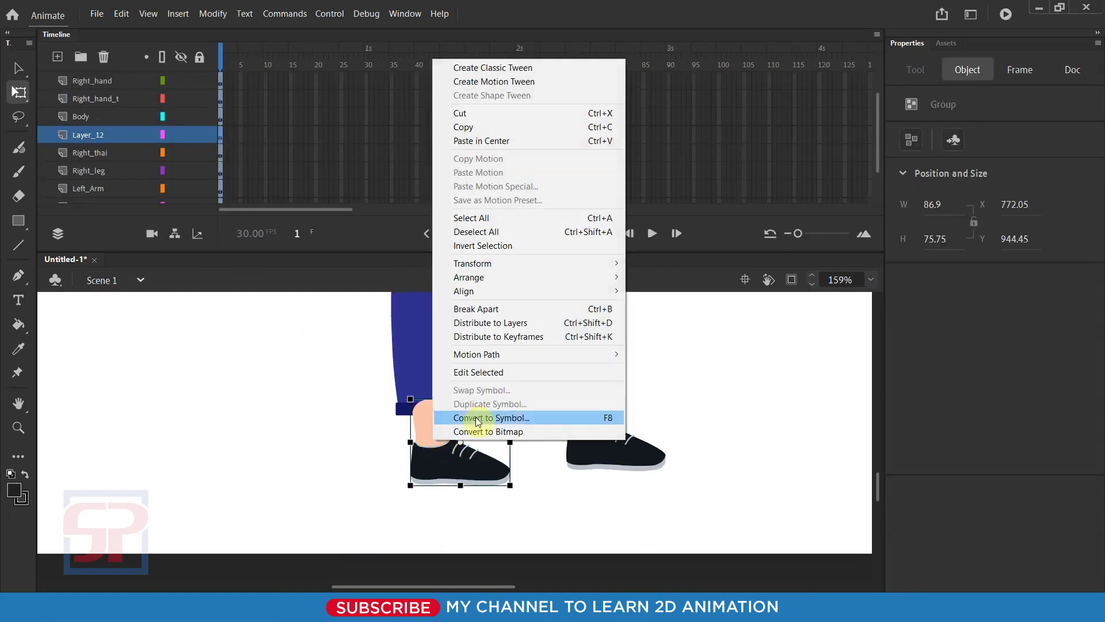
key("Escape")
type("Right_Shuse")
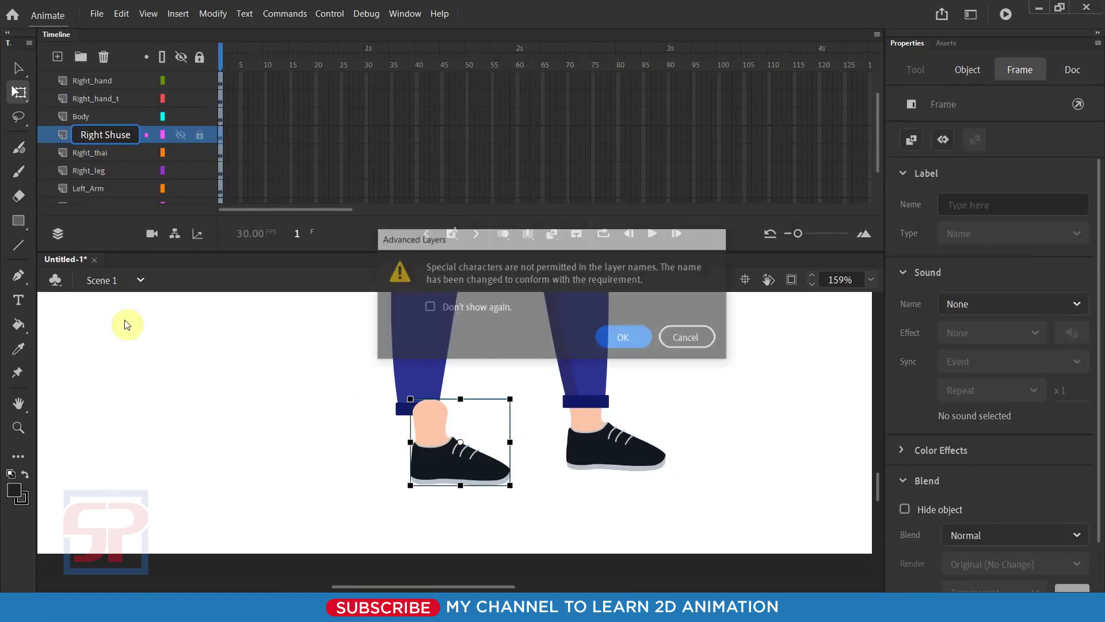
key("Return")
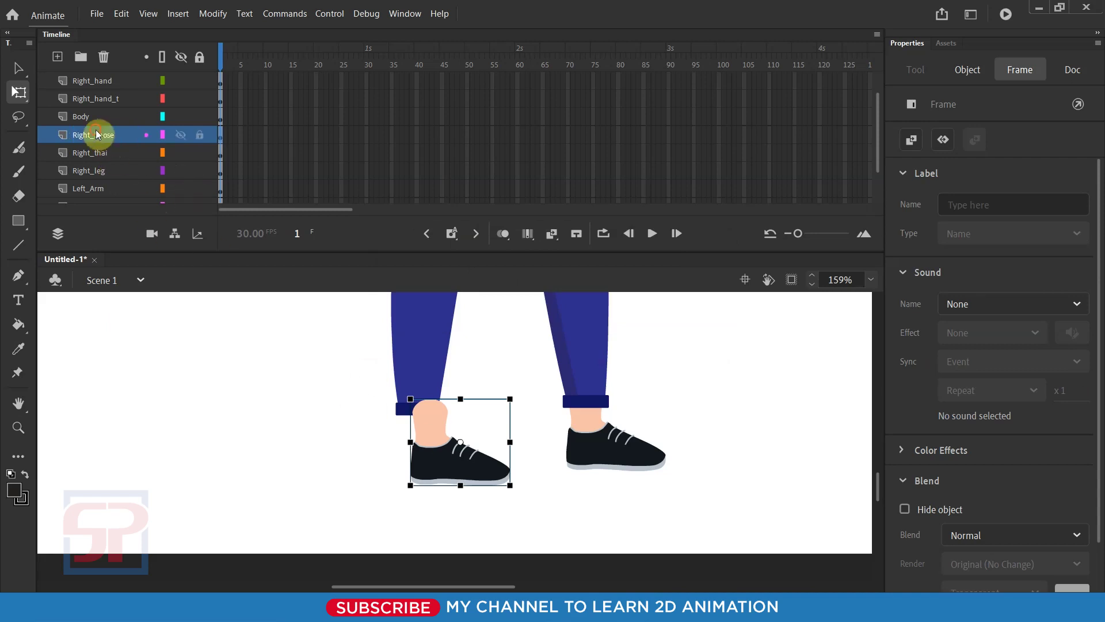
Step: Stack the Right_Shose layer below Right_leg and show the artwork filled again
left_click_drag(96, 134, 96, 171)
scroll(437, 429, "up", 3)
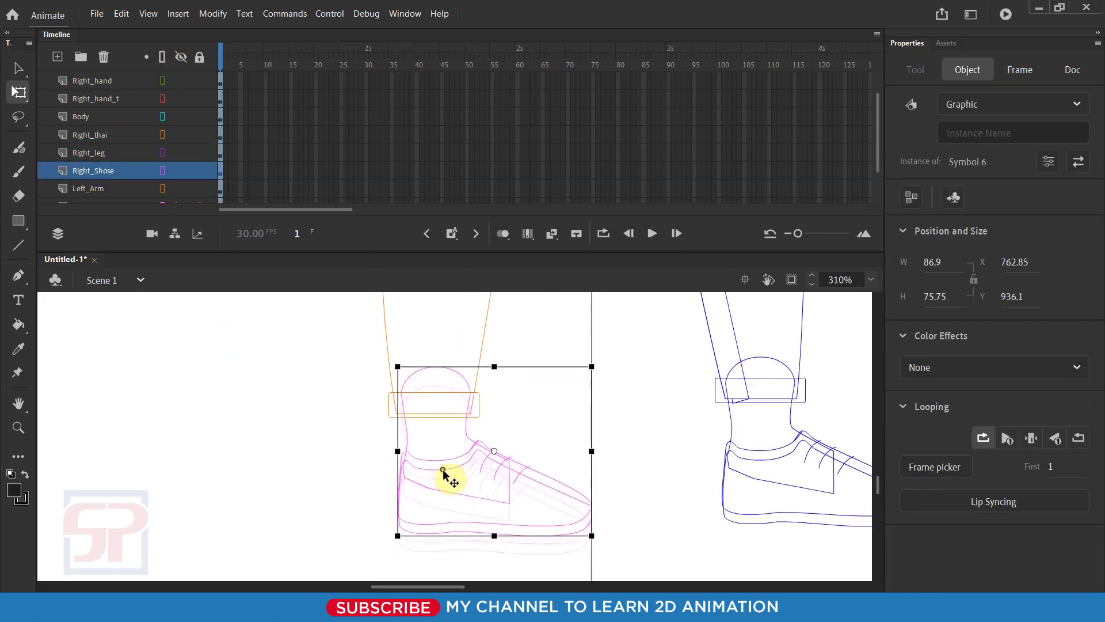
scroll(452, 409, "down", 5)
left_click(560, 399)
Step: Put the other leg's thigh piece on its own new layer
left_click(162, 57)
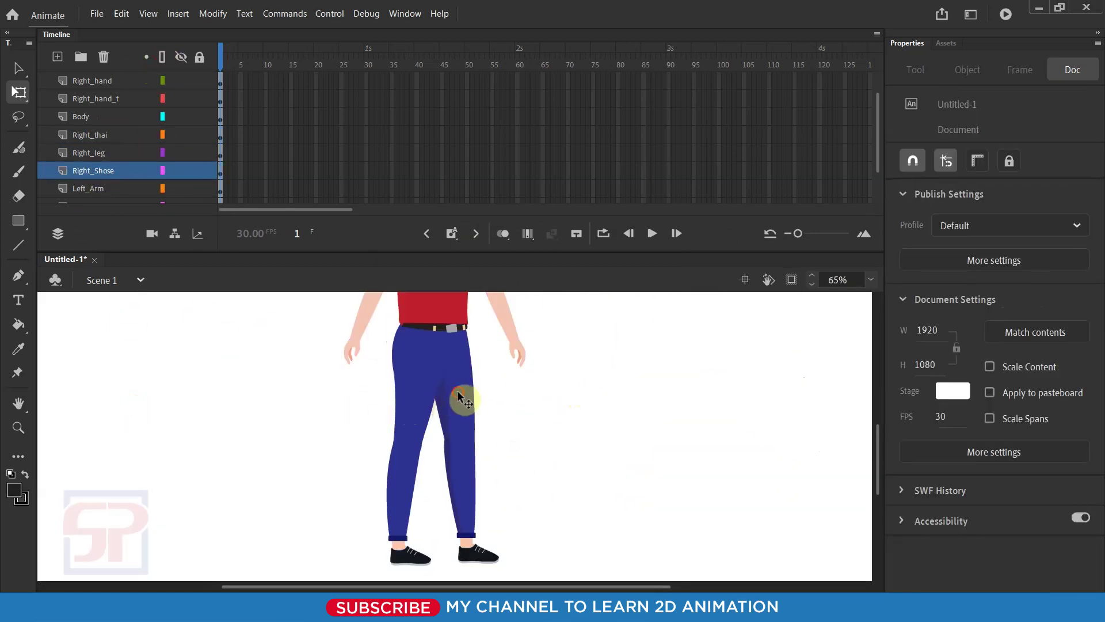
scroll(115, 143, "down", 3)
left_click(96, 188)
left_click(63, 56)
left_click_drag(104, 118, 110, 143)
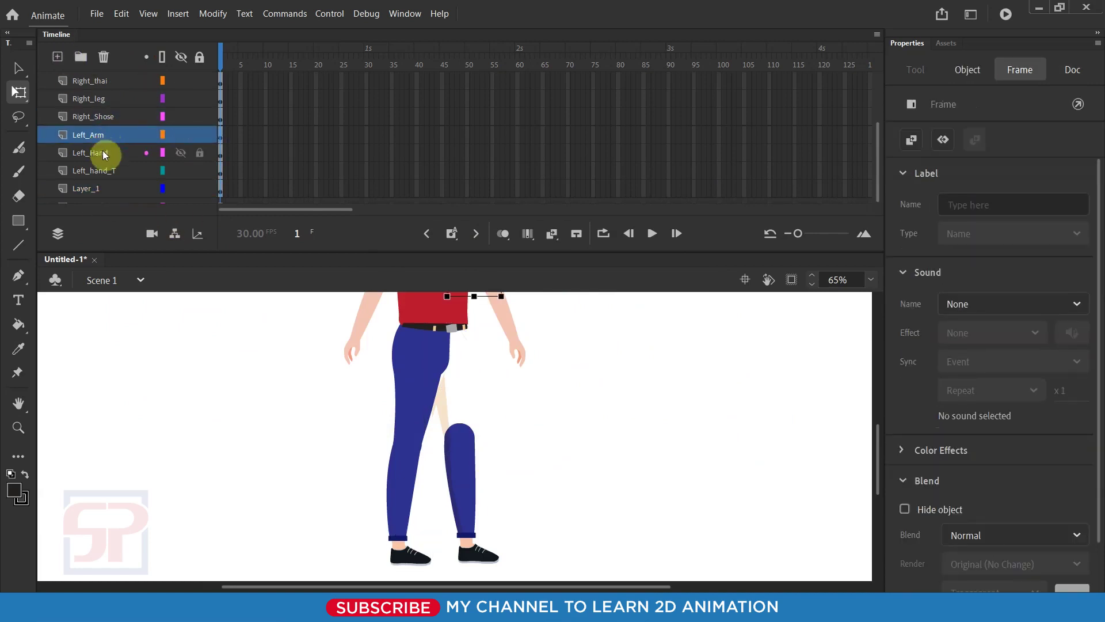
key("ctrl+shift+v")
Step: Convert the thigh and the right-leg pants into graphic symbols
left_click(464, 375)
right_click(464, 375)
left_click(521, 543)
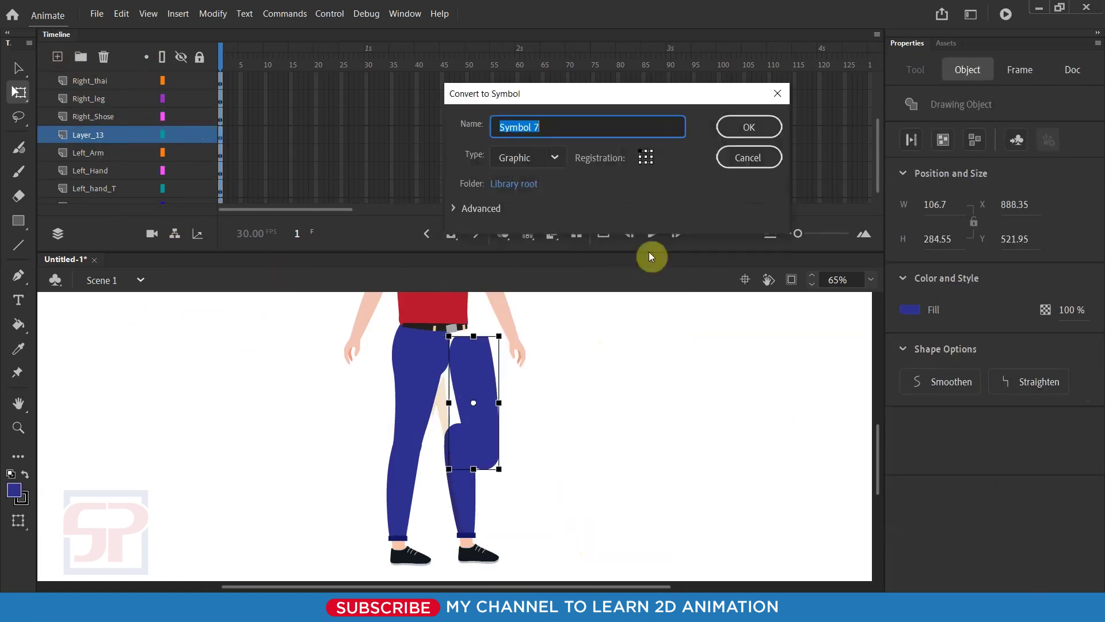
key("Escape")
left_click(414, 370)
right_click(407, 367)
left_click(465, 542)
key("Return")
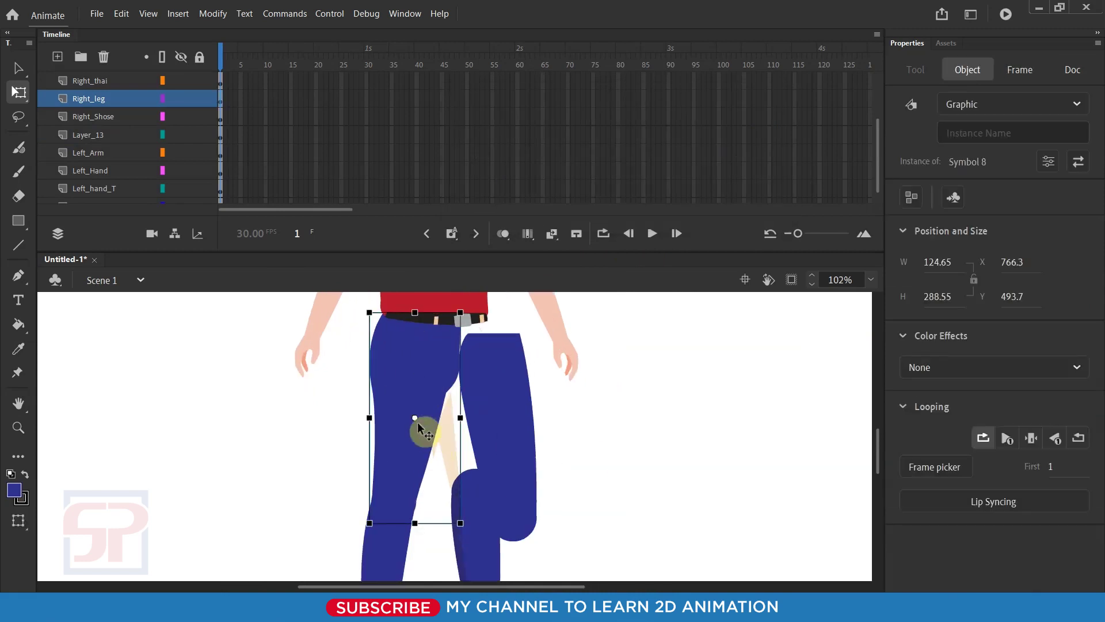
Step: Move the thigh symbol up to meet the belt and check its skin triangle inside
left_click(516, 447)
left_click_drag(499, 347, 475, 347)
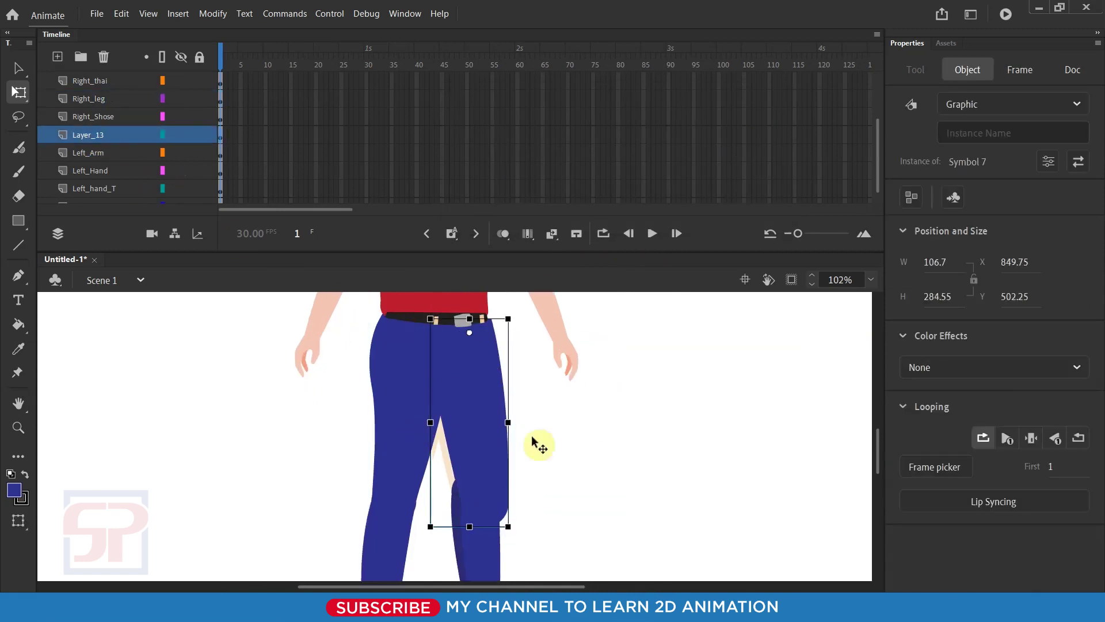
left_click(452, 469)
double_click(504, 426)
left_click(457, 407)
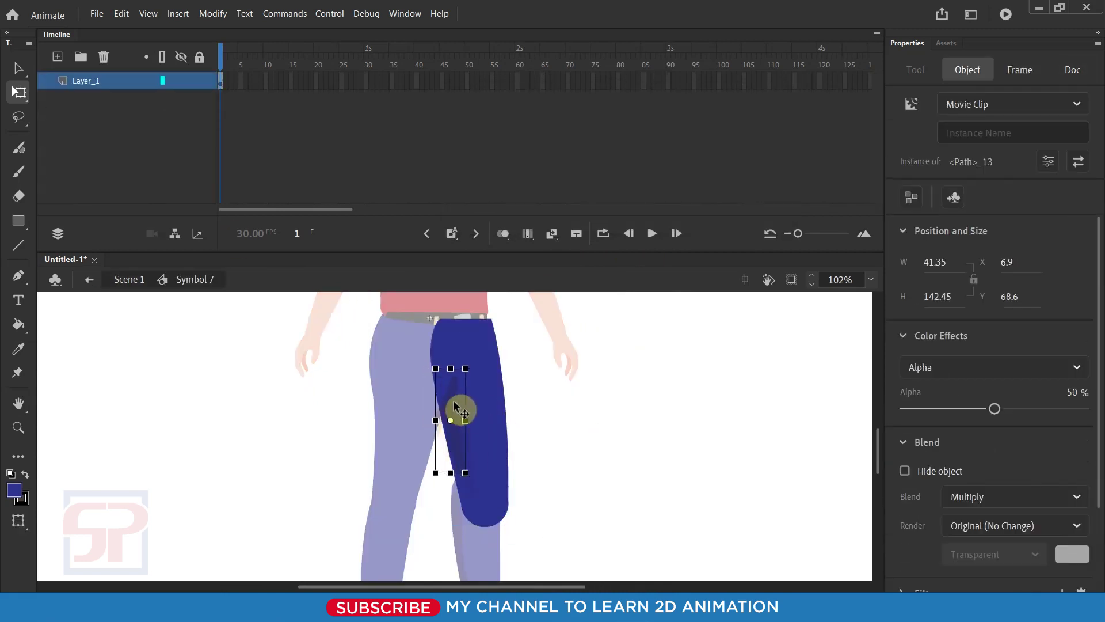
scroll(455, 443, "up", 4)
double_click(493, 424)
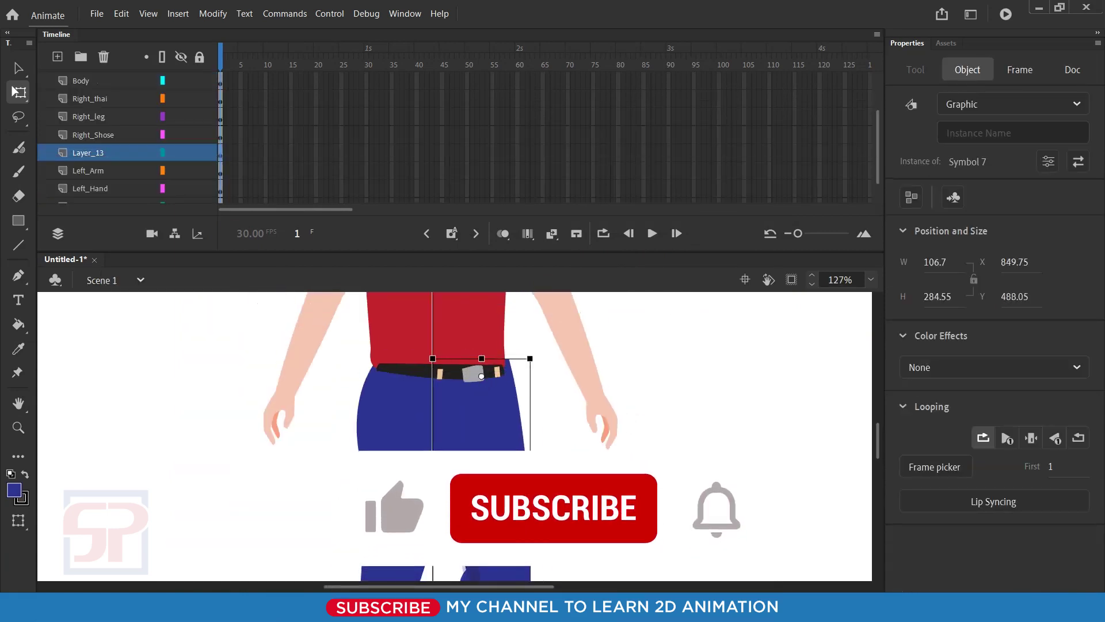
Step: Convert another leg piece to a symbol and nudge the Symbol 9 lower leg slightly down
scroll(493, 424, "down", 3)
scroll(115, 144, "down", 2)
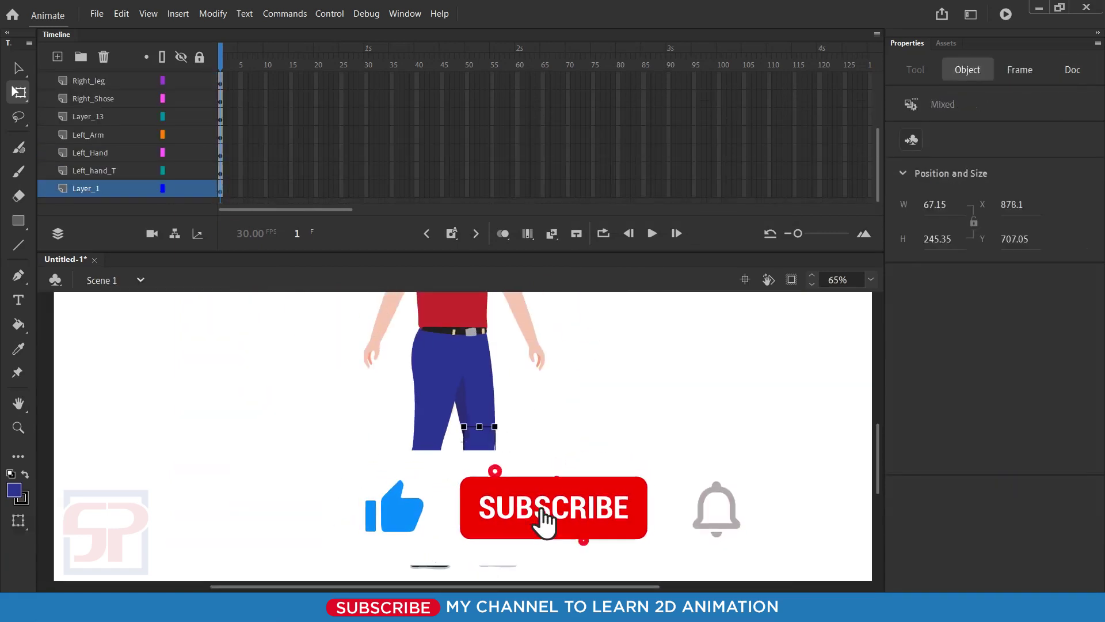
left_click(92, 134)
right_click(518, 449)
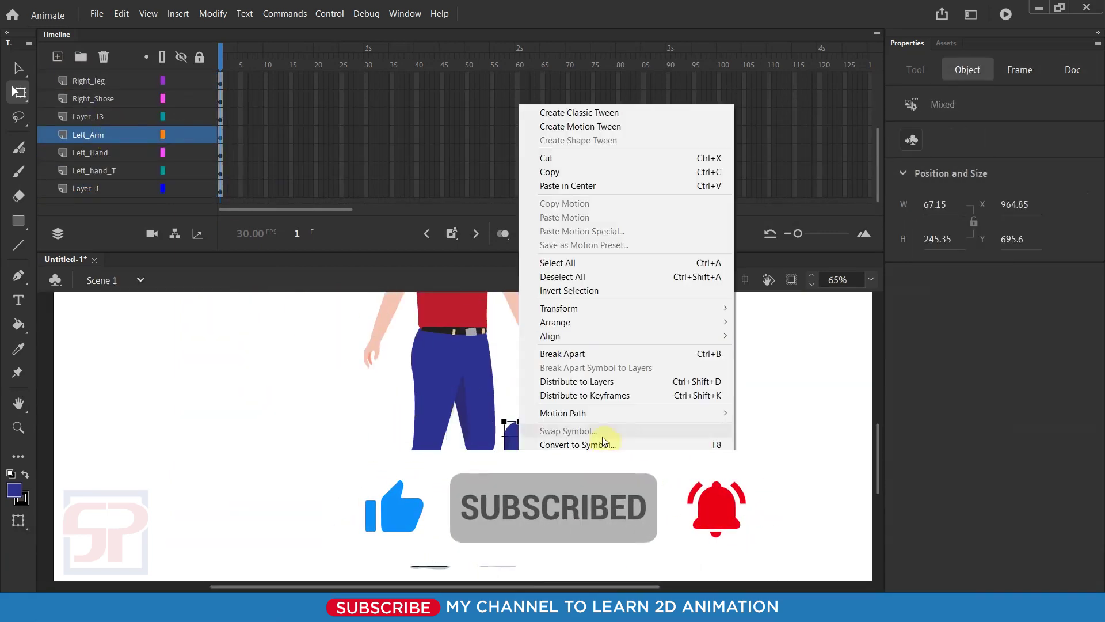
left_click(515, 440)
scroll(514, 445, "up", 3)
key("ctrl+alt+shift+o")
scroll(556, 543, "up", 2)
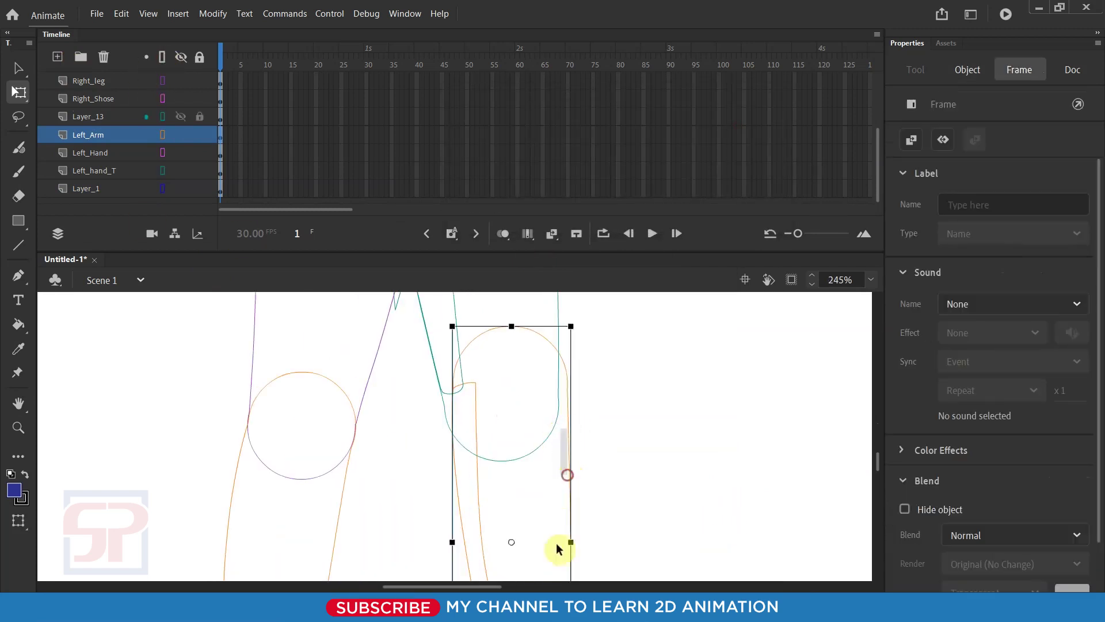
left_click(568, 526)
left_click_drag(562, 509, 561, 518)
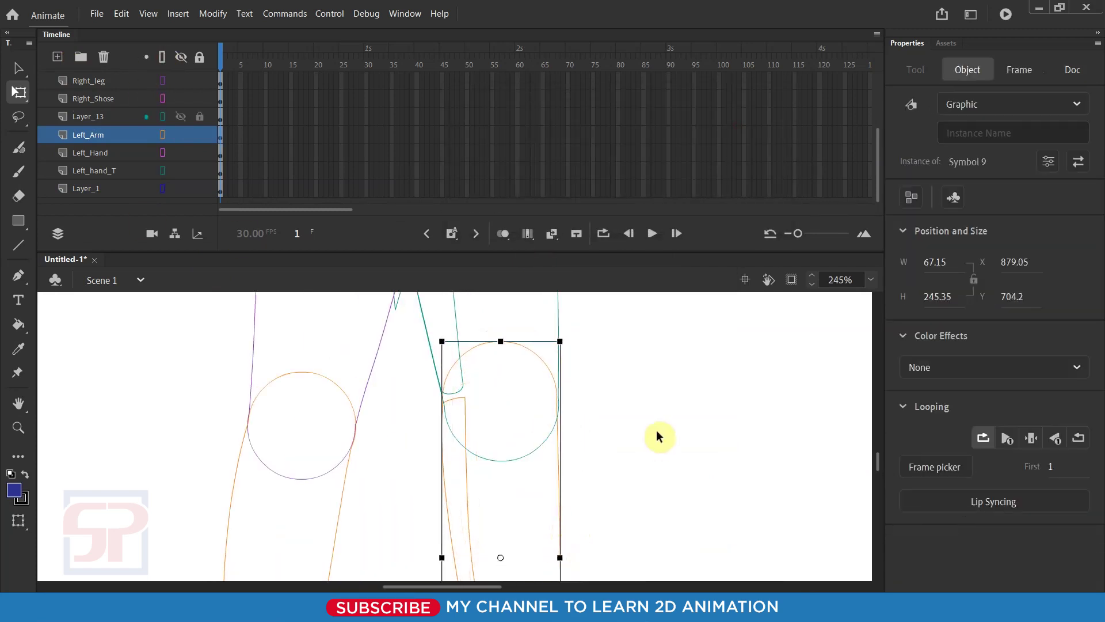
key("ctrl+alt+shift+o")
left_click(683, 423)
Step: Inspect the leg symbol's 50% alpha Multiply shading strip, then return to Scene 1
double_click(451, 345)
left_click(635, 446)
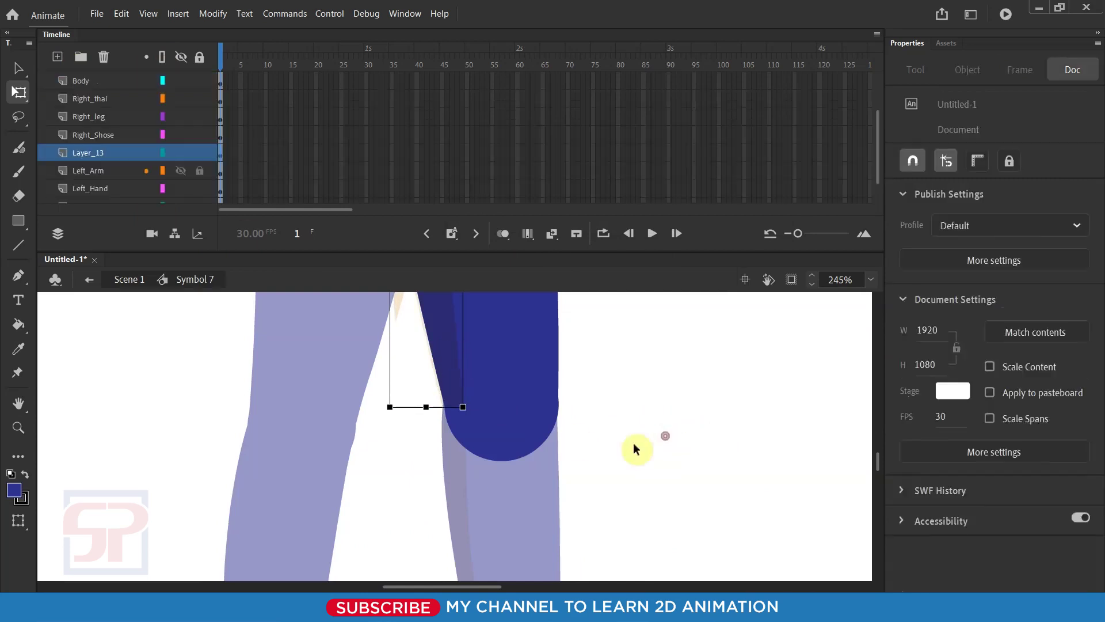
double_click(441, 424)
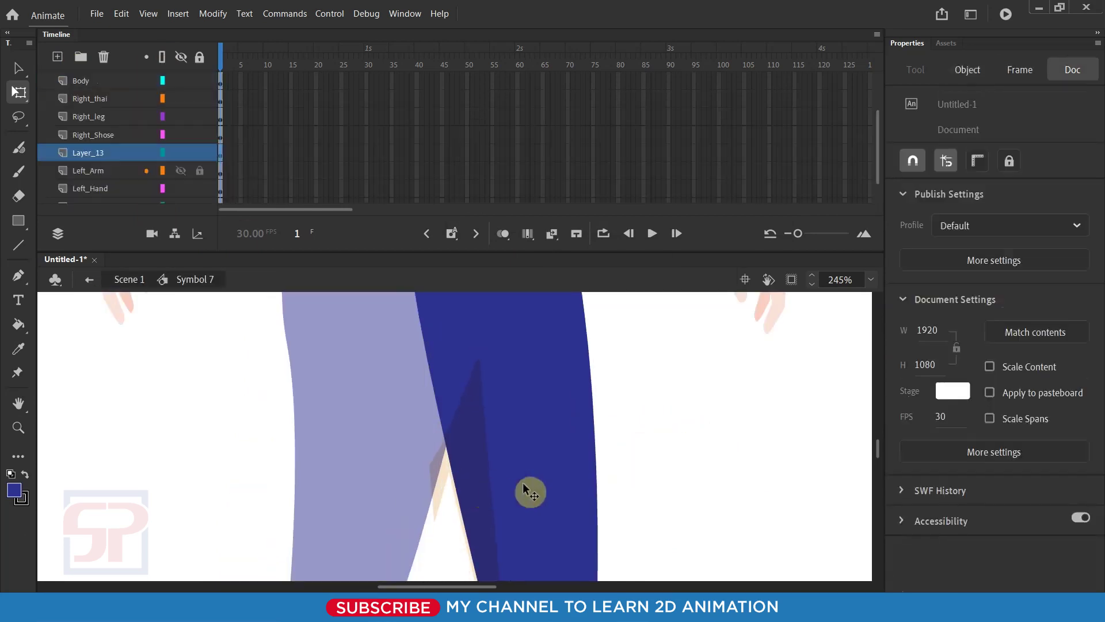
double_click(624, 485)
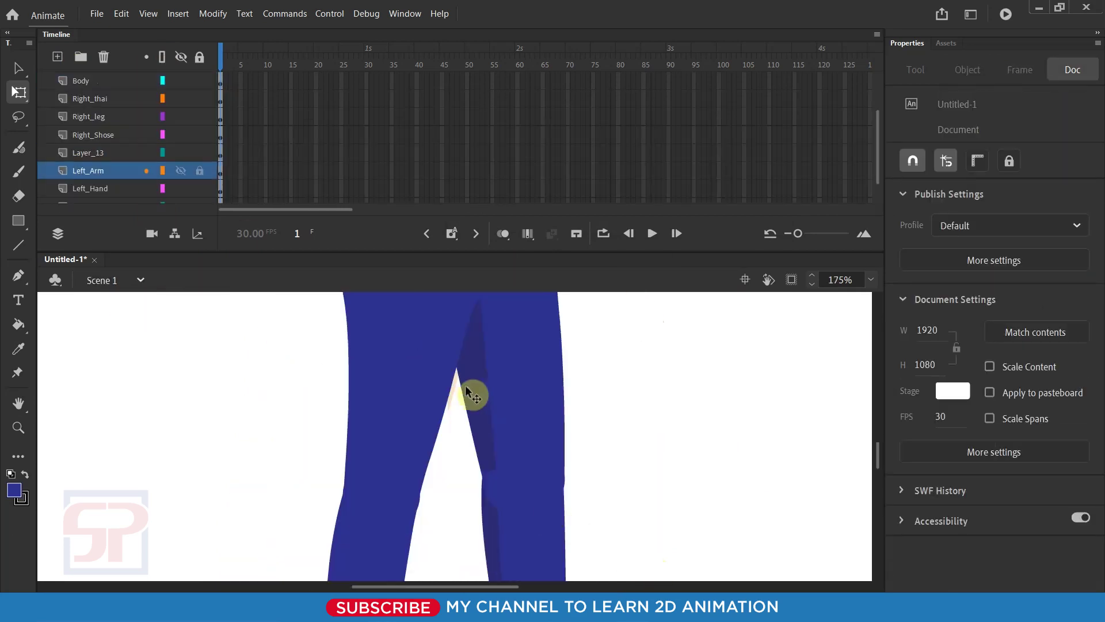
double_click(472, 387)
left_click(525, 426)
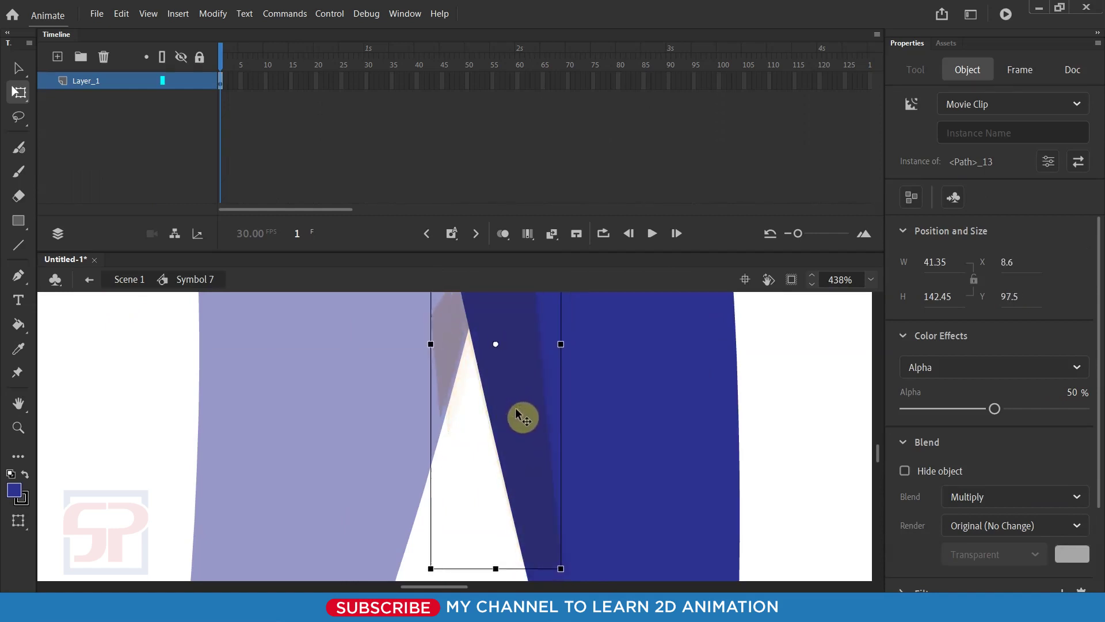
double_click(681, 409)
left_click(494, 407)
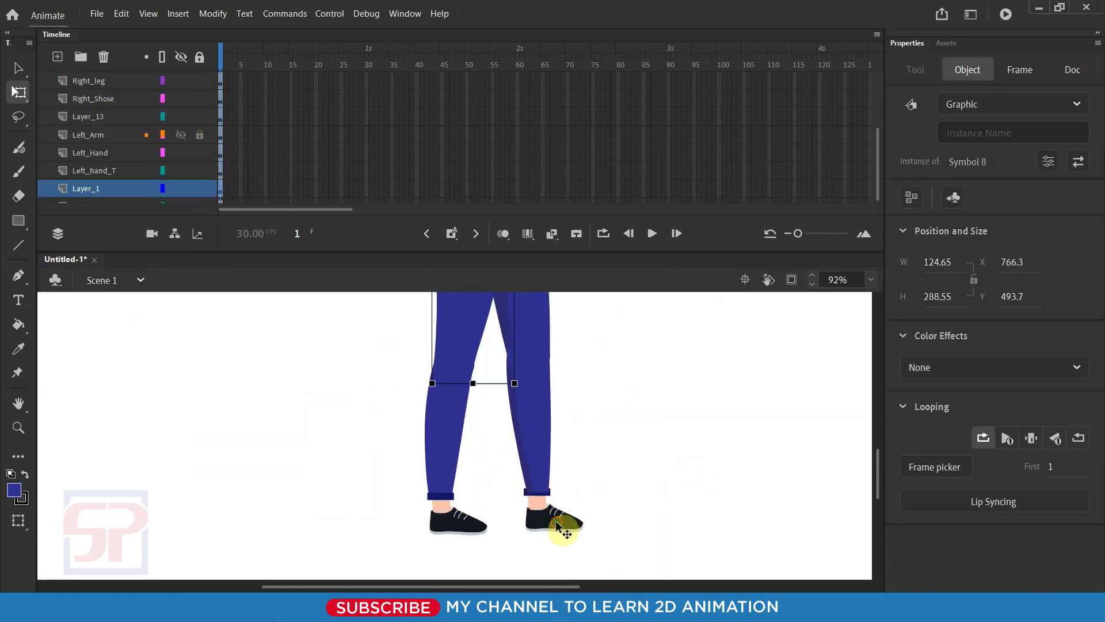
Step: Paste a copy of the shoe onto the bare foot and make it a graphic symbol
scroll(559, 527, "up", 3)
left_click(533, 446)
double_click(506, 455)
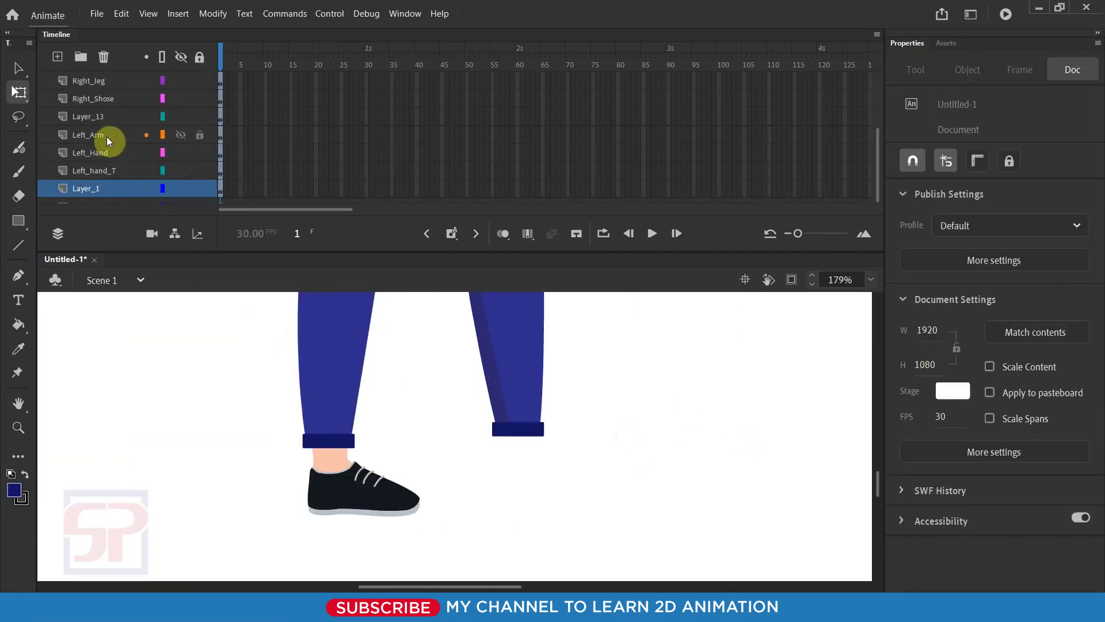
key("ctrl+v")
left_click_drag(511, 452, 518, 440)
key("F8")
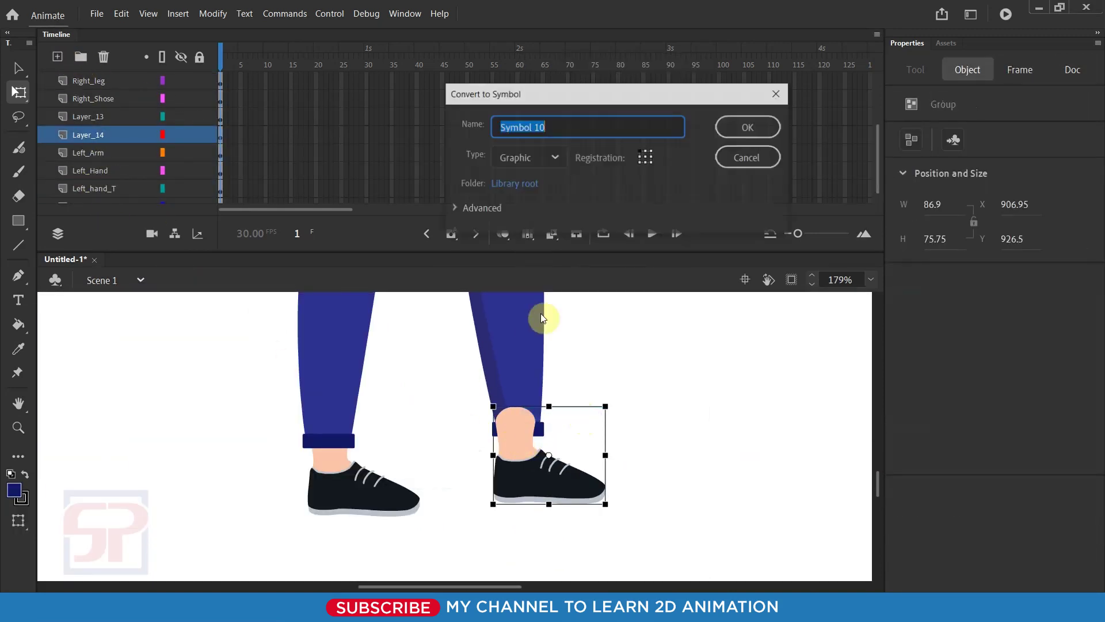
key("Return")
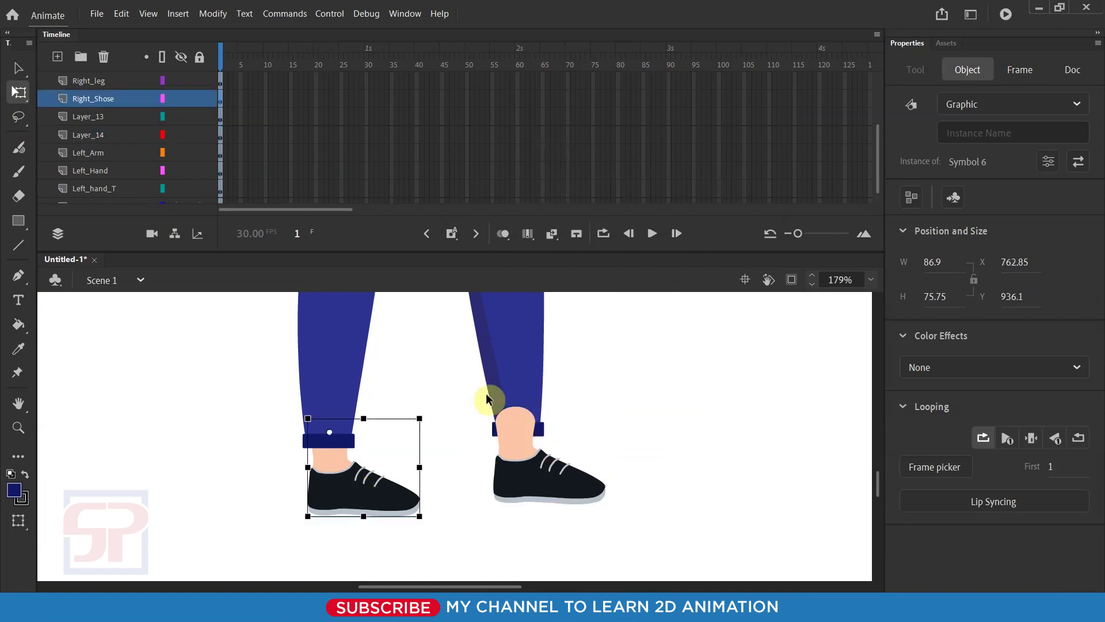
Step: Move Left_Arm above the shoe layer and rename the lower-leg layer Left_leg
left_click_drag(99, 152, 101, 140)
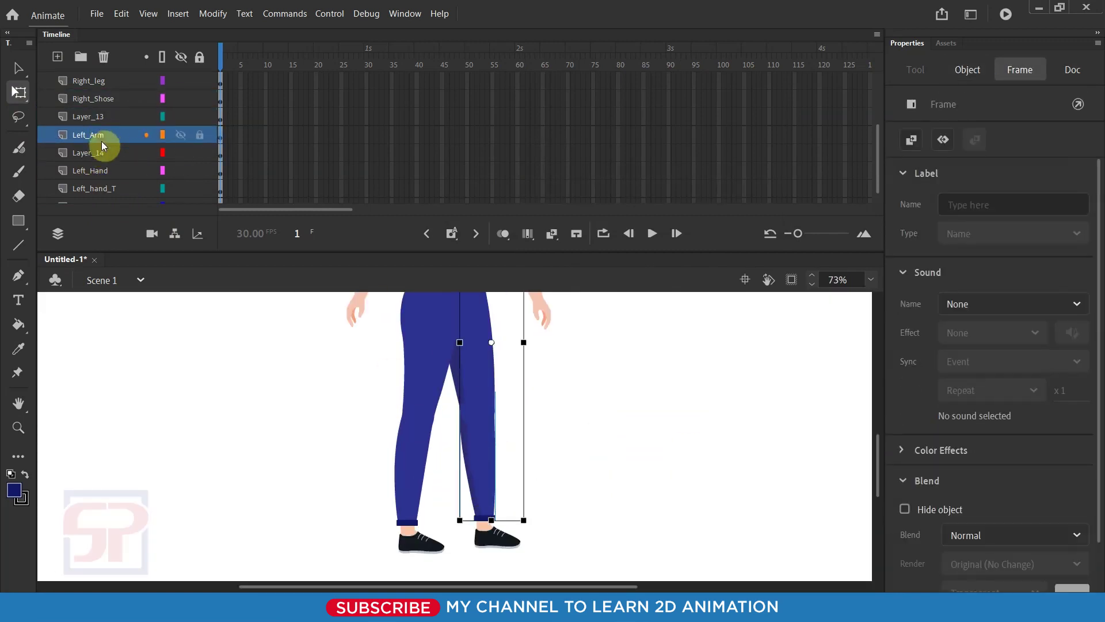
left_click(513, 466)
scroll(477, 448, "down", 3)
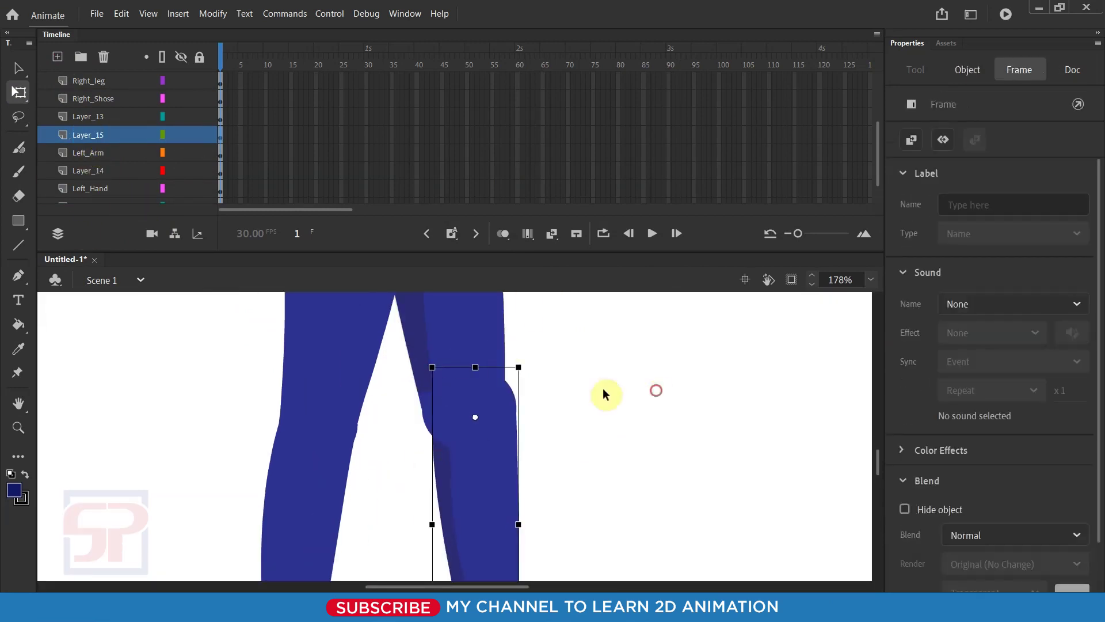
double_click(100, 117)
type("g")
Step: Rename the thigh layer Left_thai and the new shoe layer Left_shose
left_click(501, 484)
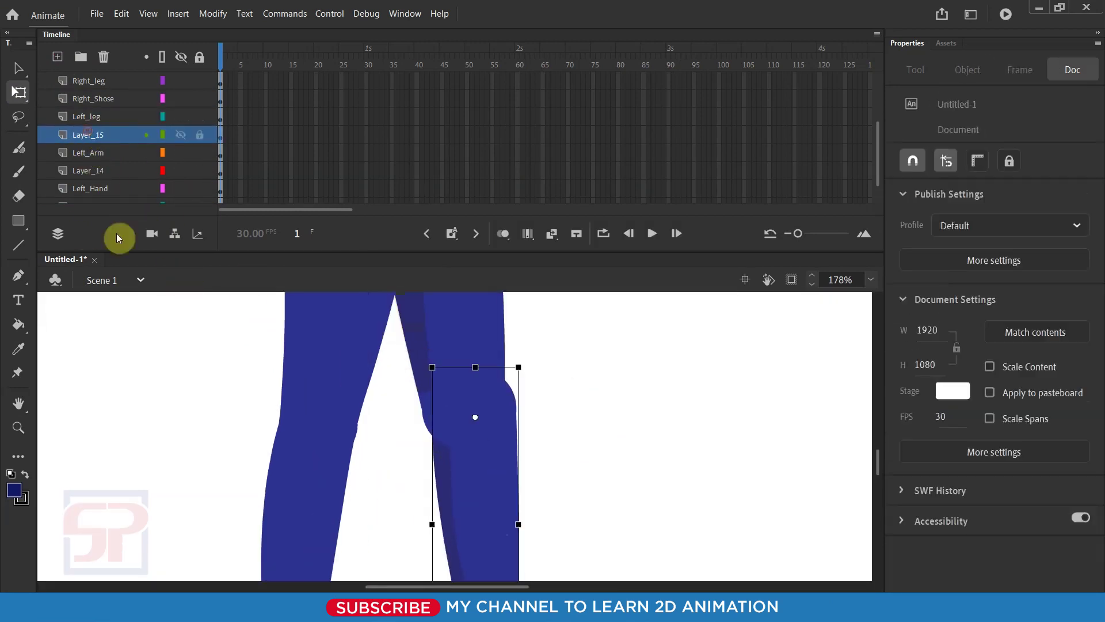
double_click(87, 135)
type("Left_thai")
key("Return")
scroll(632, 422, "down", 5)
left_click(495, 530)
double_click(88, 171)
type("Left_shose")
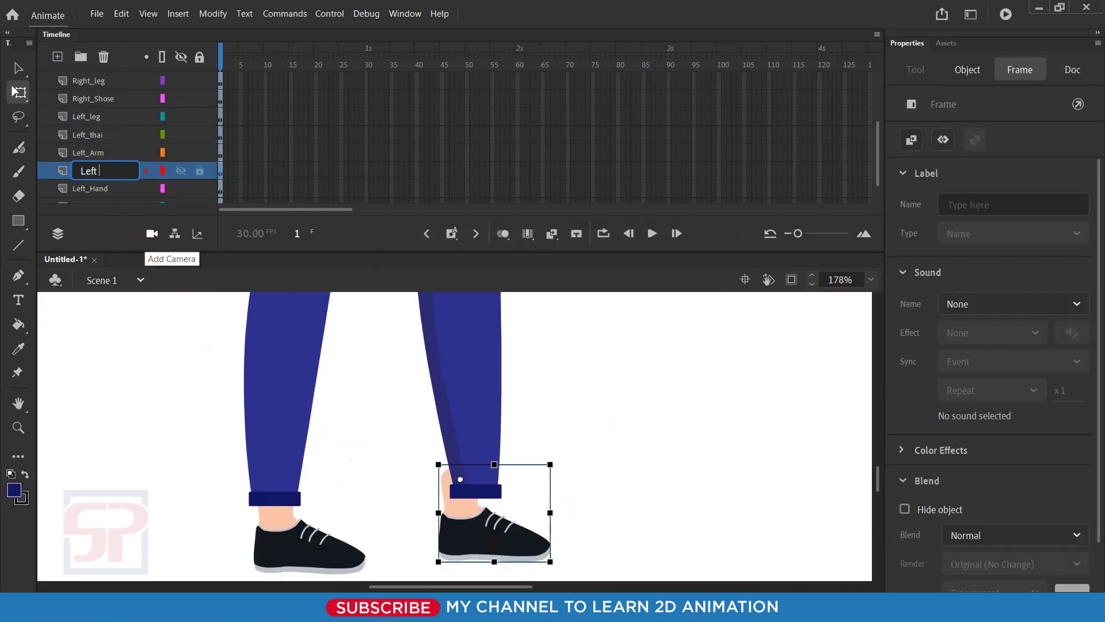
key("Return")
left_click(633, 336)
Step: Switch to outline view and check which layer each left-leg piece sits on
left_click(161, 56)
scroll(516, 398, "up", 3)
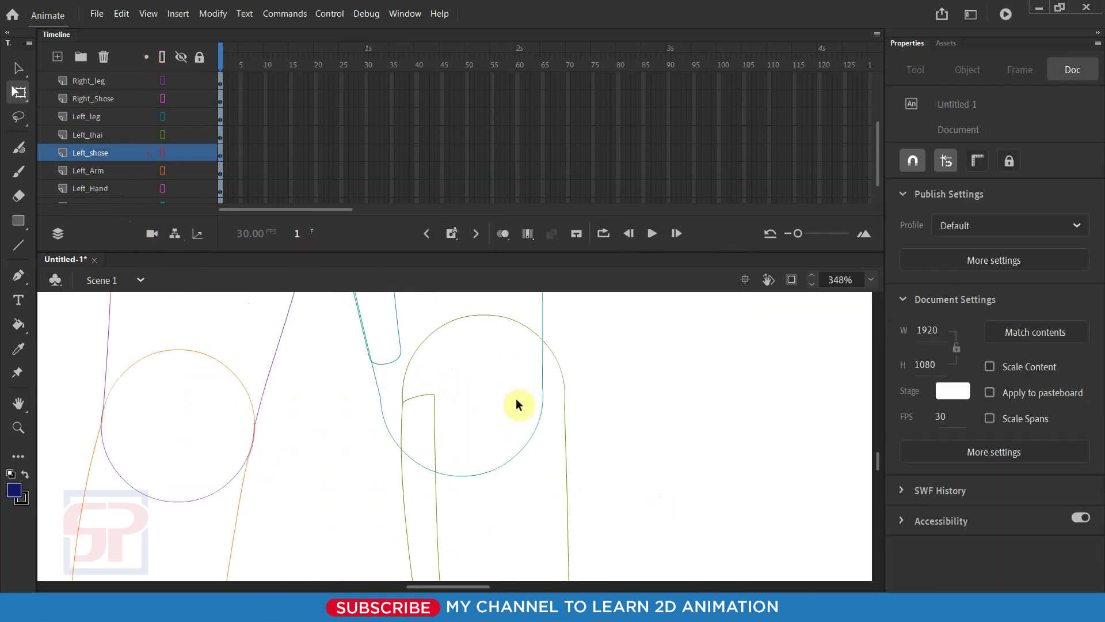
left_click(548, 432)
left_click(509, 396)
scroll(573, 457, "down", 3)
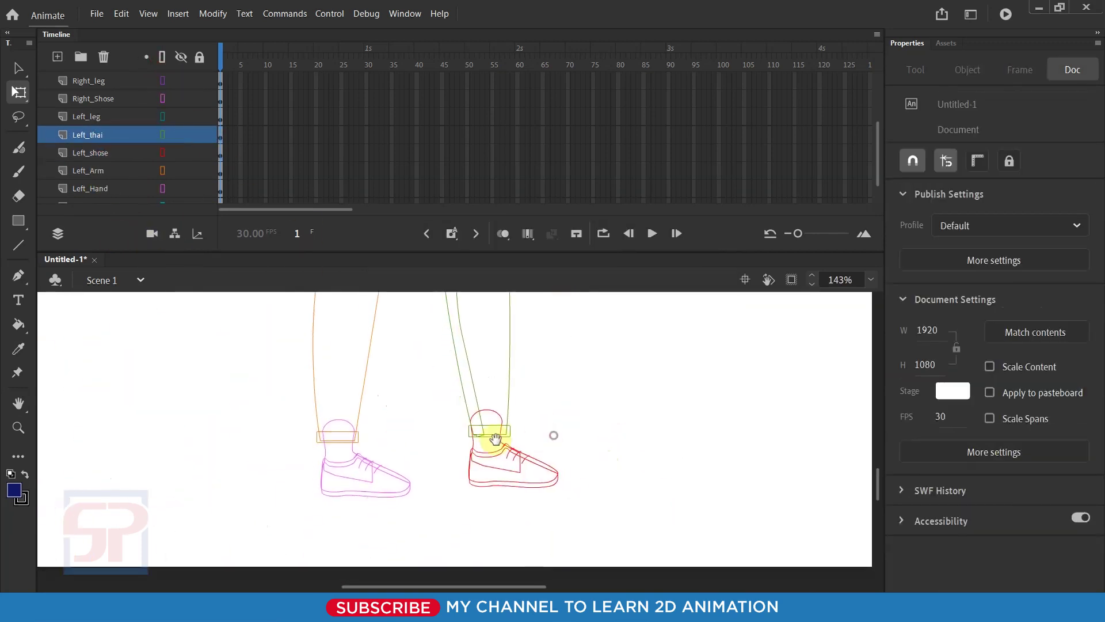
left_click(497, 440)
scroll(531, 461, "up", 2)
scroll(476, 433, "down", 5)
scroll(475, 433, "up", 3)
Step: Show the layers in full colour again and clear the stage selection
left_click(162, 57)
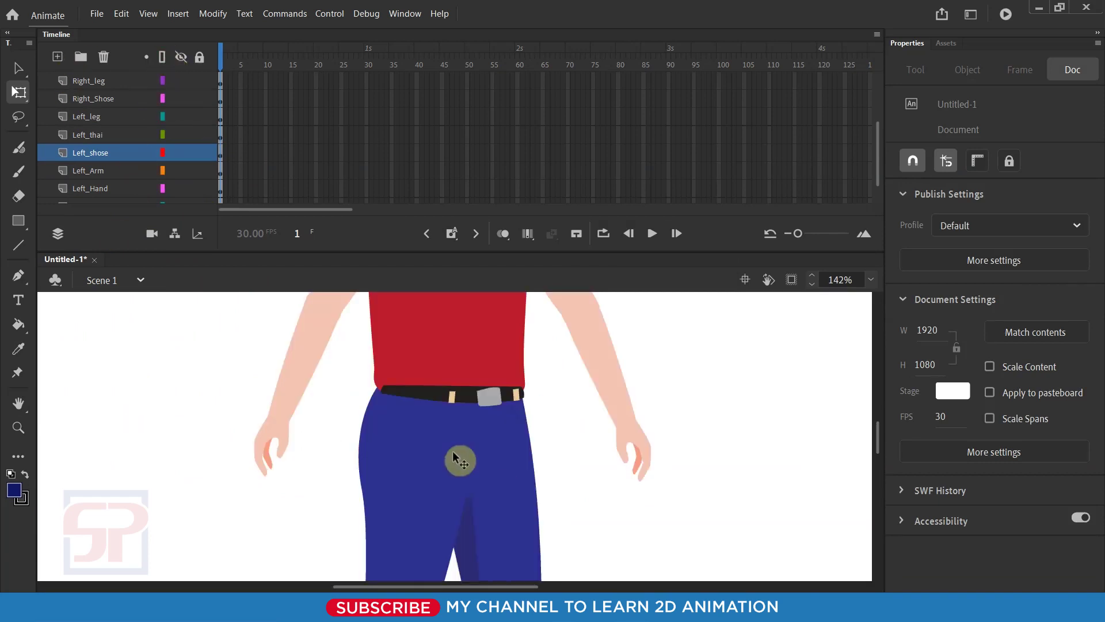
scroll(459, 458, "down", 2)
left_click(506, 468)
key("Escape")
Step: Delete the leftover unnamed Layer_1 from the timeline
left_click_drag(318, 252, 318, 393)
left_click(86, 314)
scroll(485, 530, "down", 3)
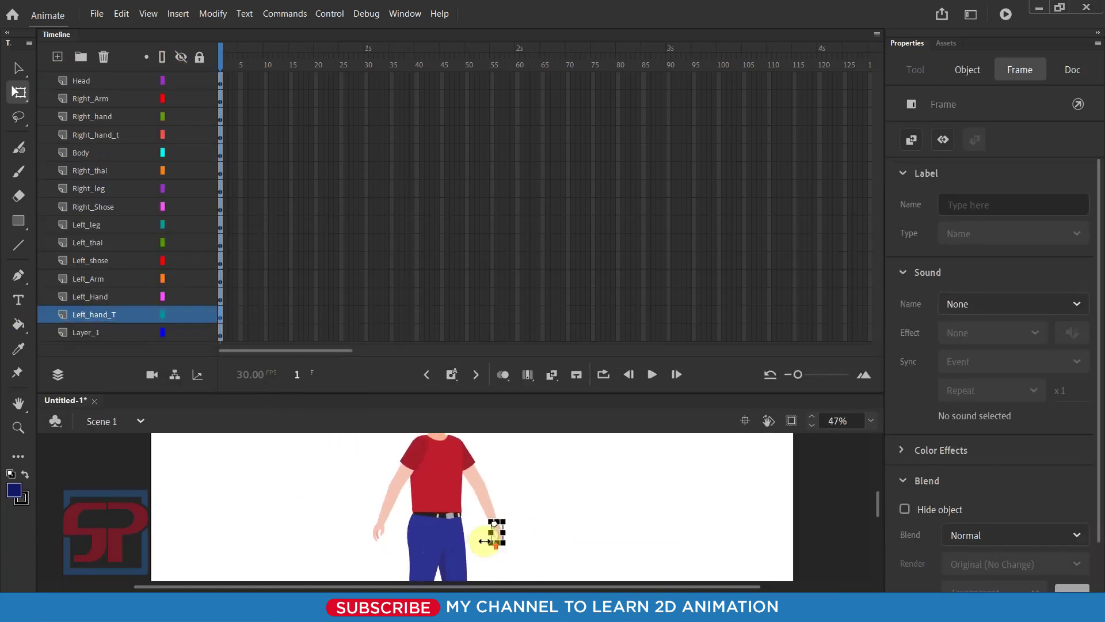
left_click(108, 360)
scroll(411, 453, "up", 5)
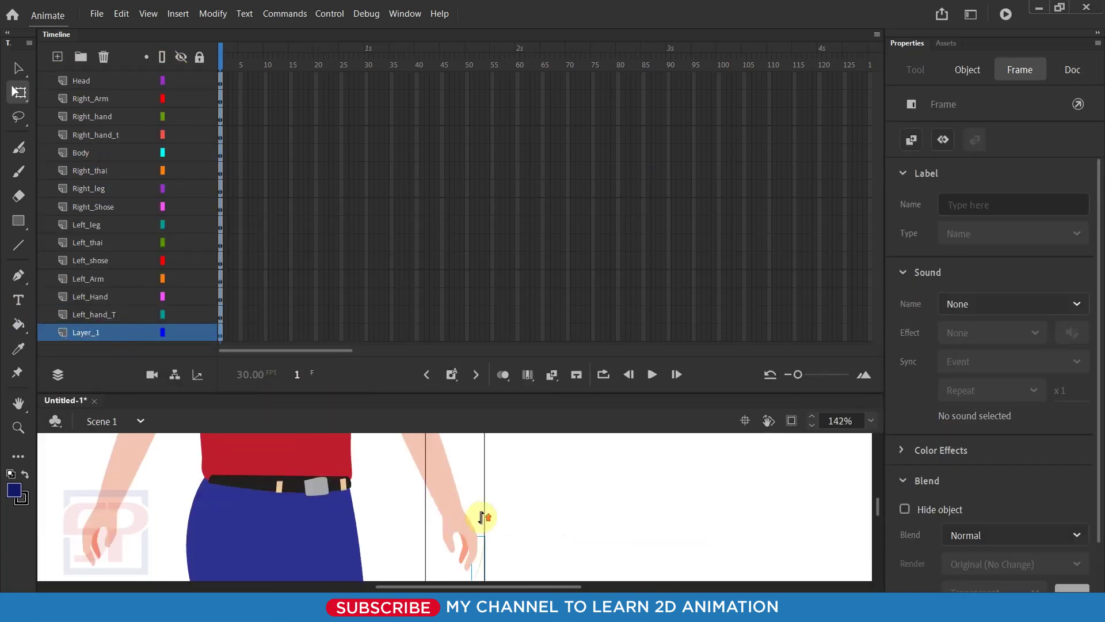
left_click(103, 57)
scroll(483, 516, "down", 5)
Step: Shrink the timeline to free stage space and select the character's head
left_click_drag(534, 394, 535, 209)
scroll(445, 297, "up", 2)
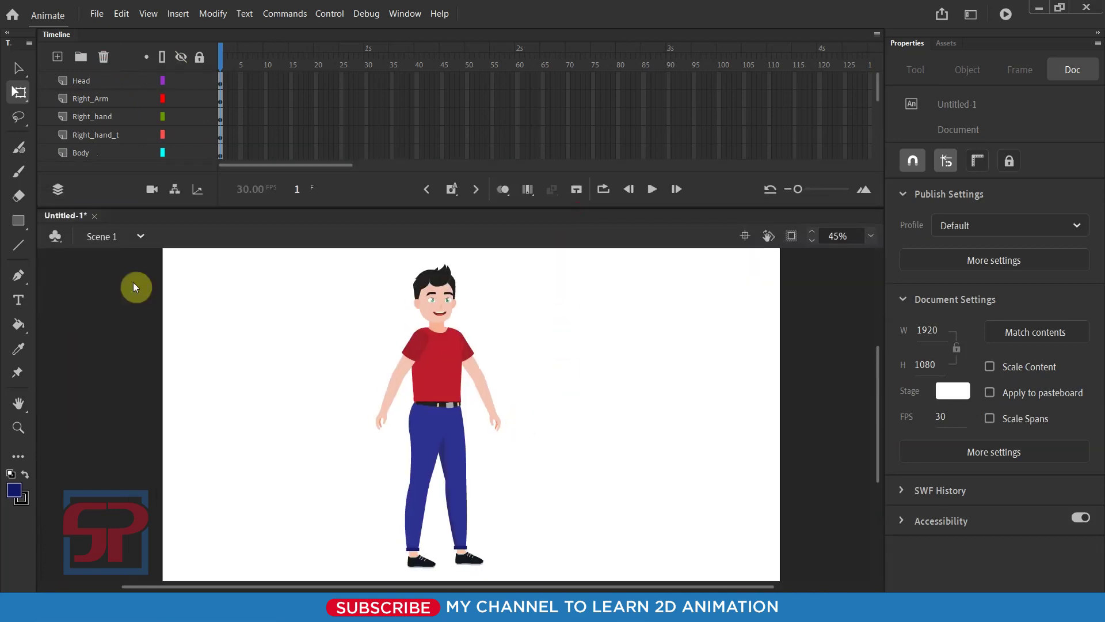
left_click_drag(334, 344, 334, 348)
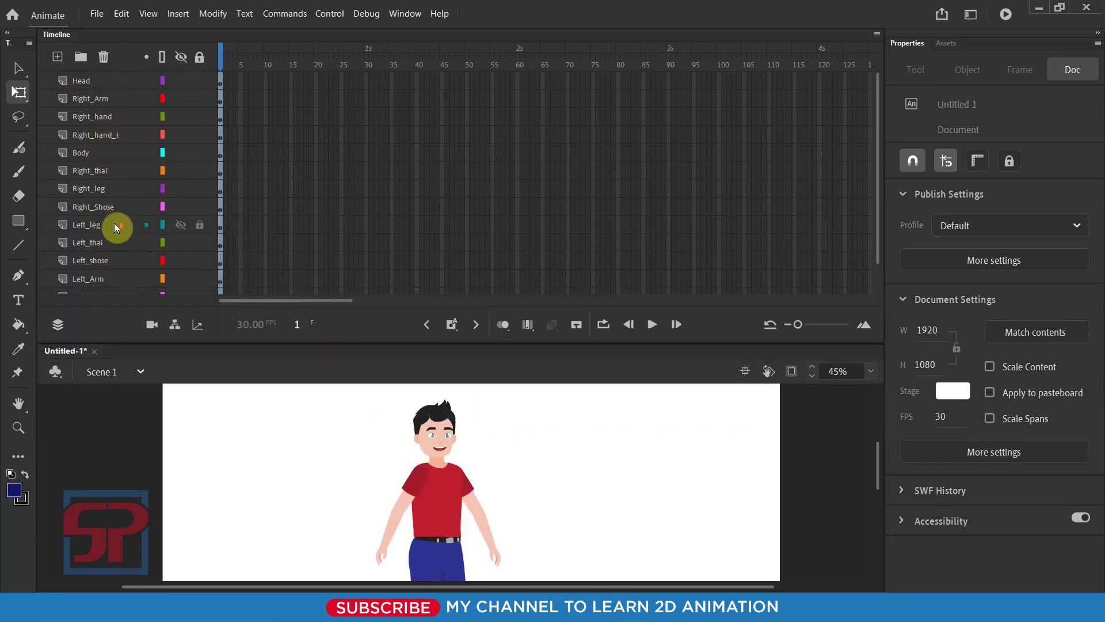
scroll(99, 238, "down", 2)
scroll(93, 219, "up", 2)
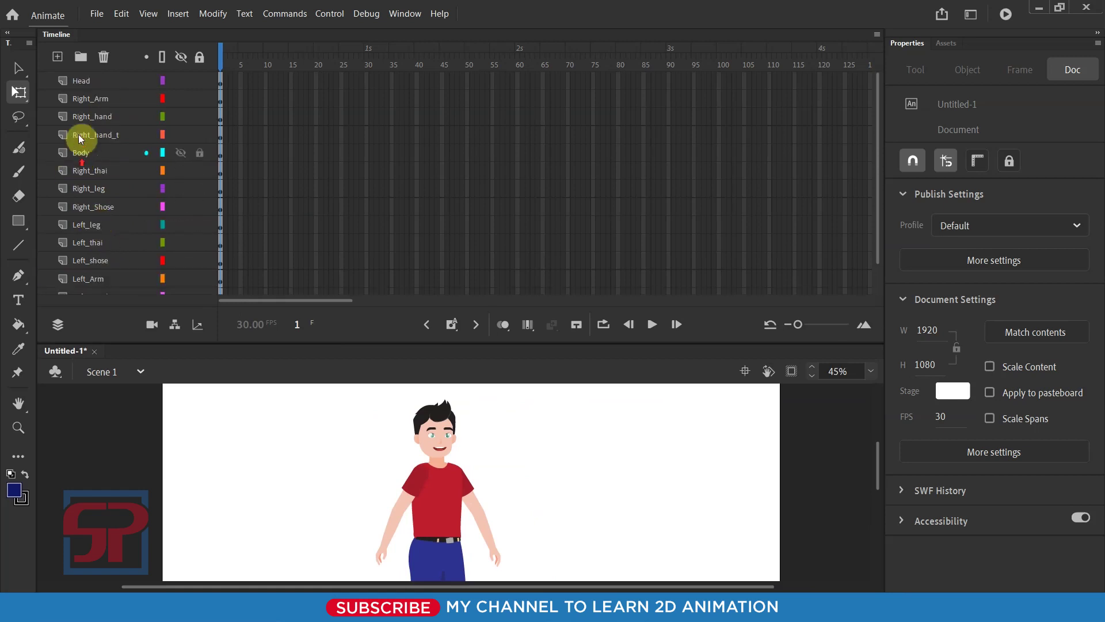
left_click(437, 449)
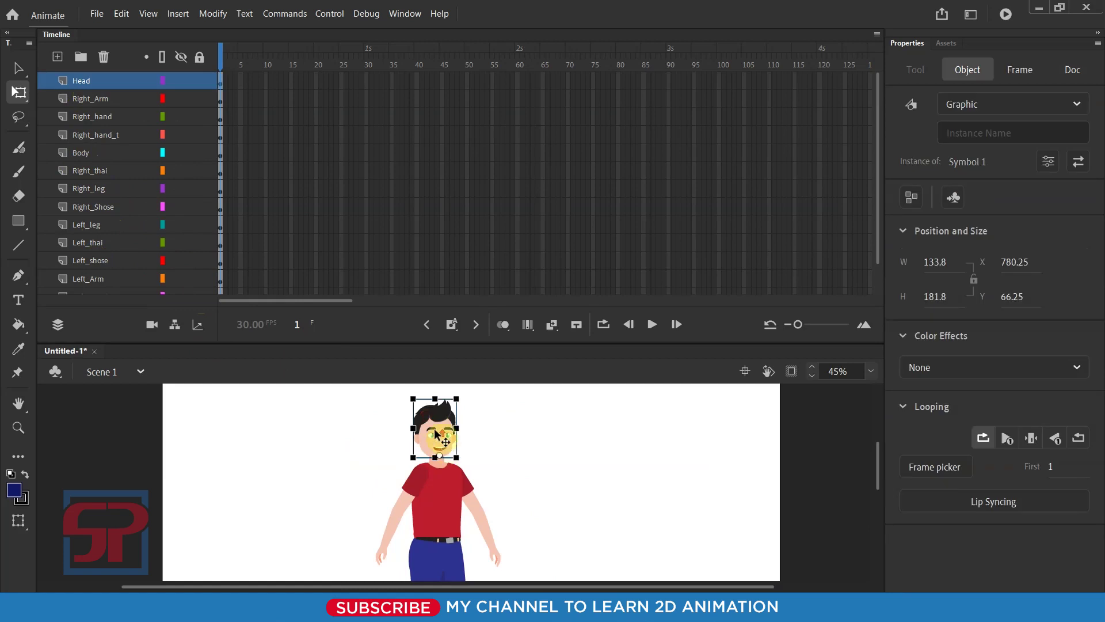
scroll(432, 440, "up", 3)
scroll(475, 470, "up", 1)
scroll(426, 478, "right", 1)
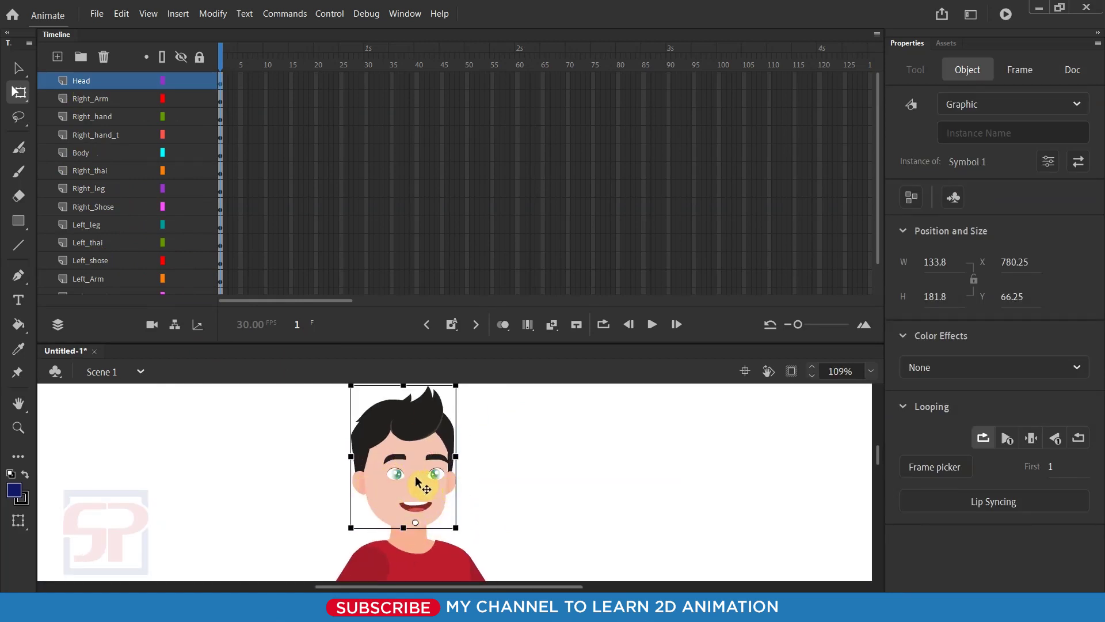
double_click(415, 479)
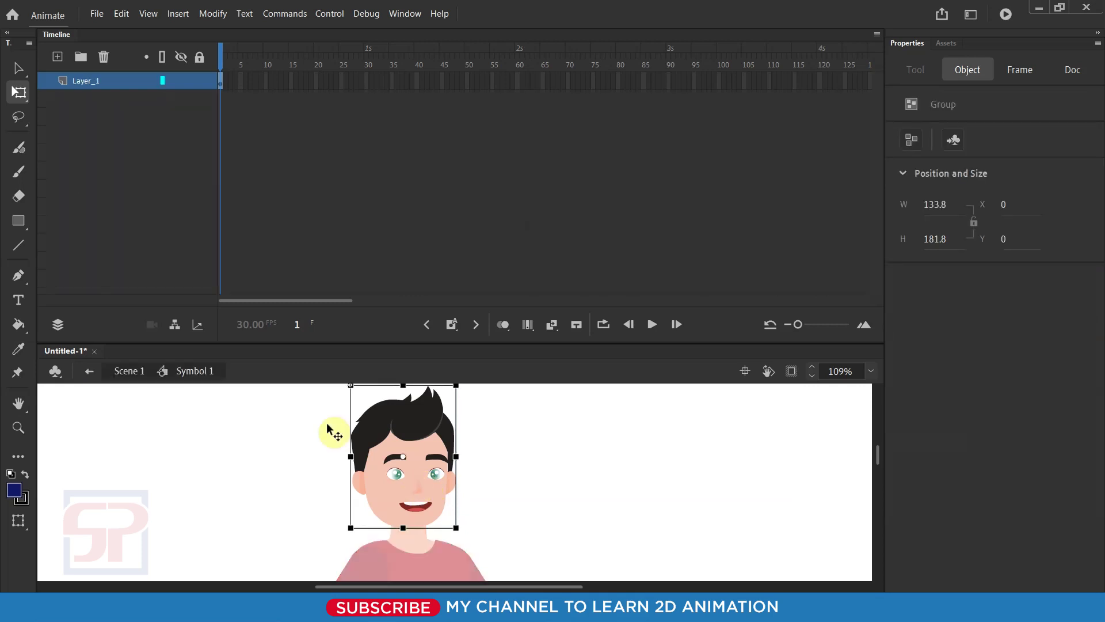
left_click(502, 464)
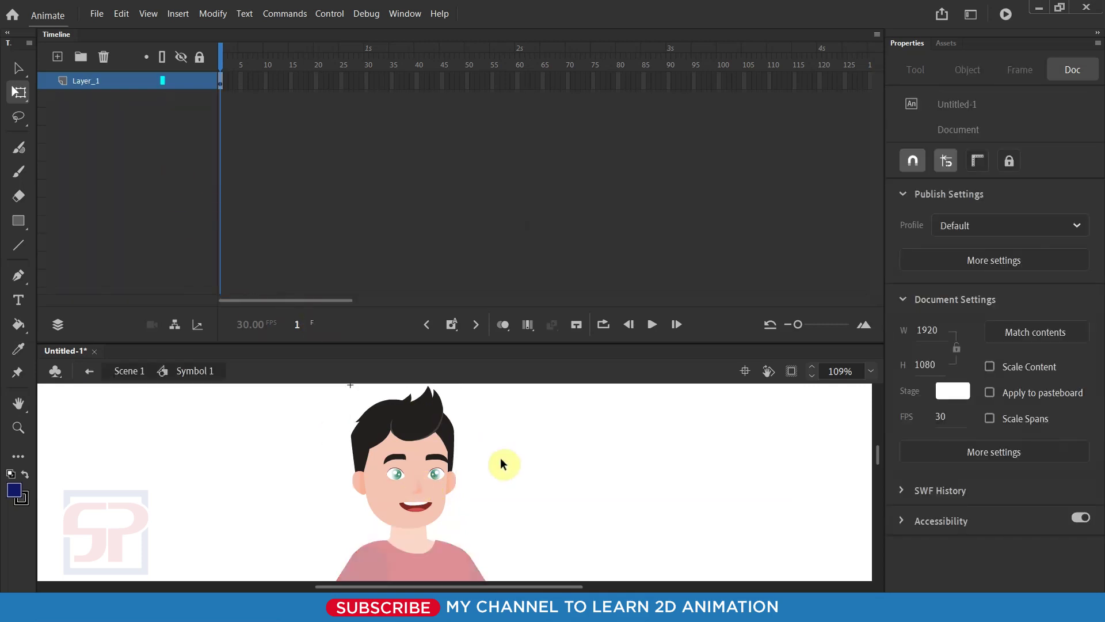
left_click(422, 511)
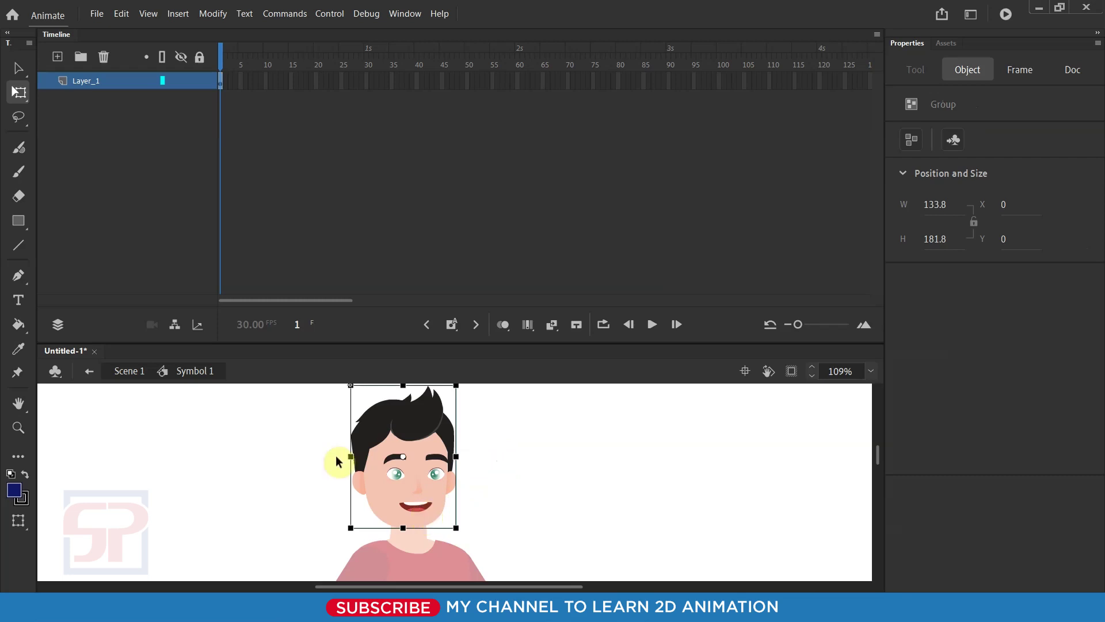
double_click(463, 446)
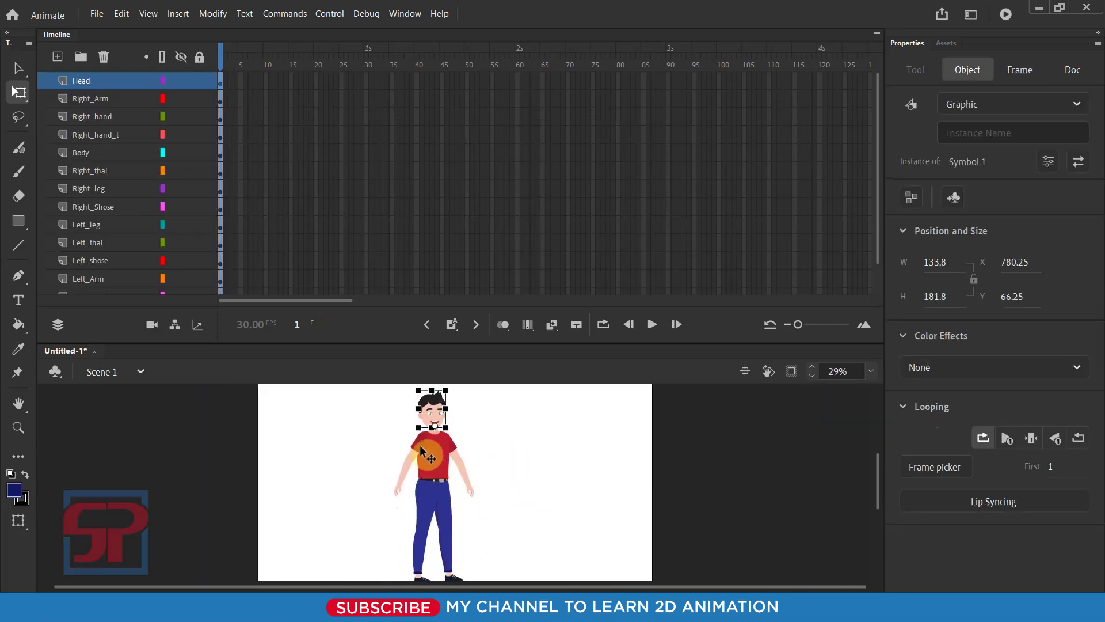
scroll(533, 501, "down", 1)
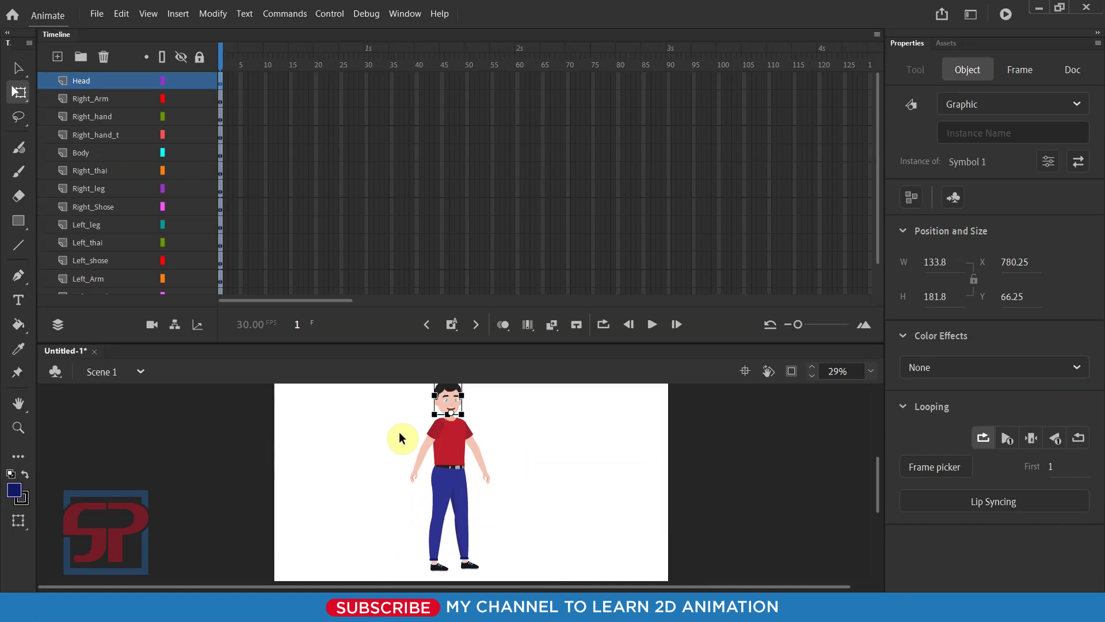
Step: Deselect the head, shrink the timeline and zoom in on the legs and belt
left_click(553, 403)
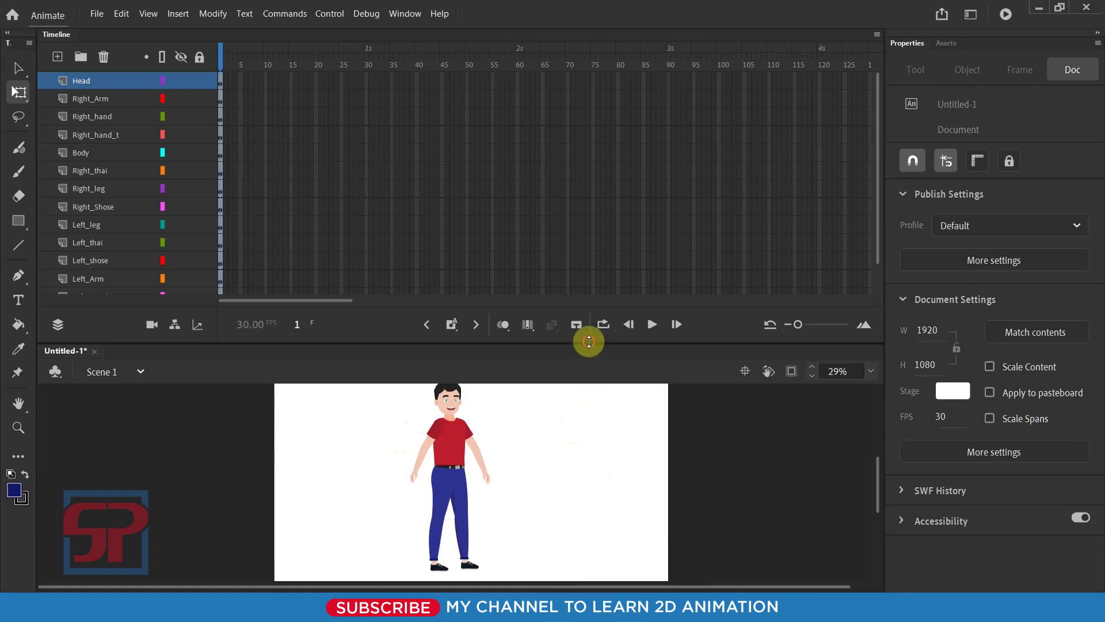
left_click_drag(589, 344, 590, 186)
left_click_drag(352, 298, 591, 498)
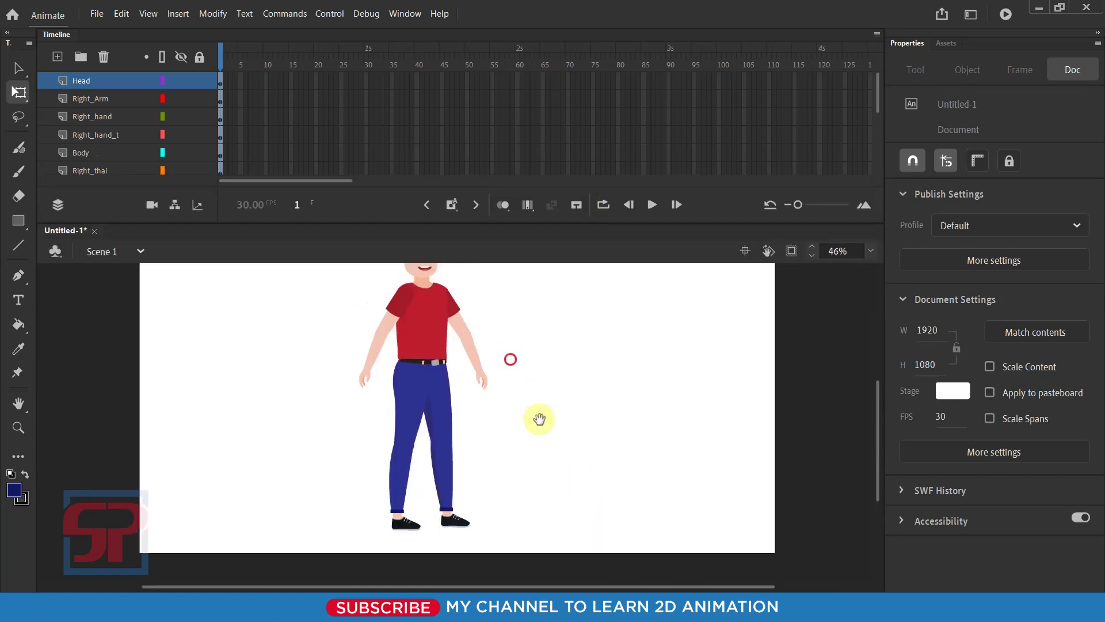
left_click_drag(348, 303, 562, 526)
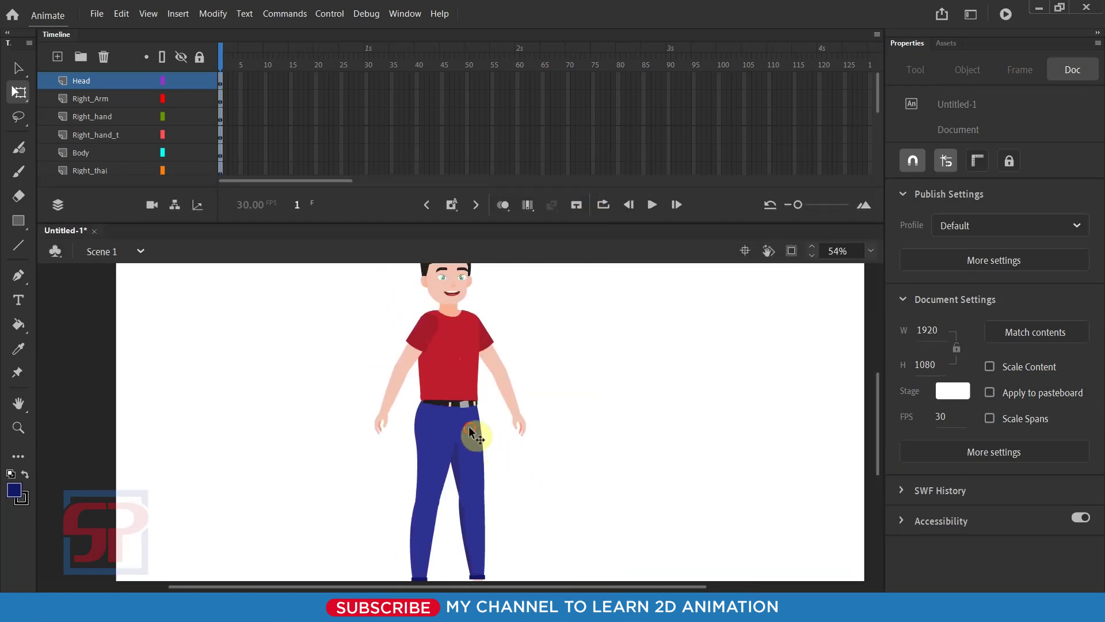
Step: Pull the right thigh piece away from the hip as a test
left_click(469, 431)
left_click(554, 447)
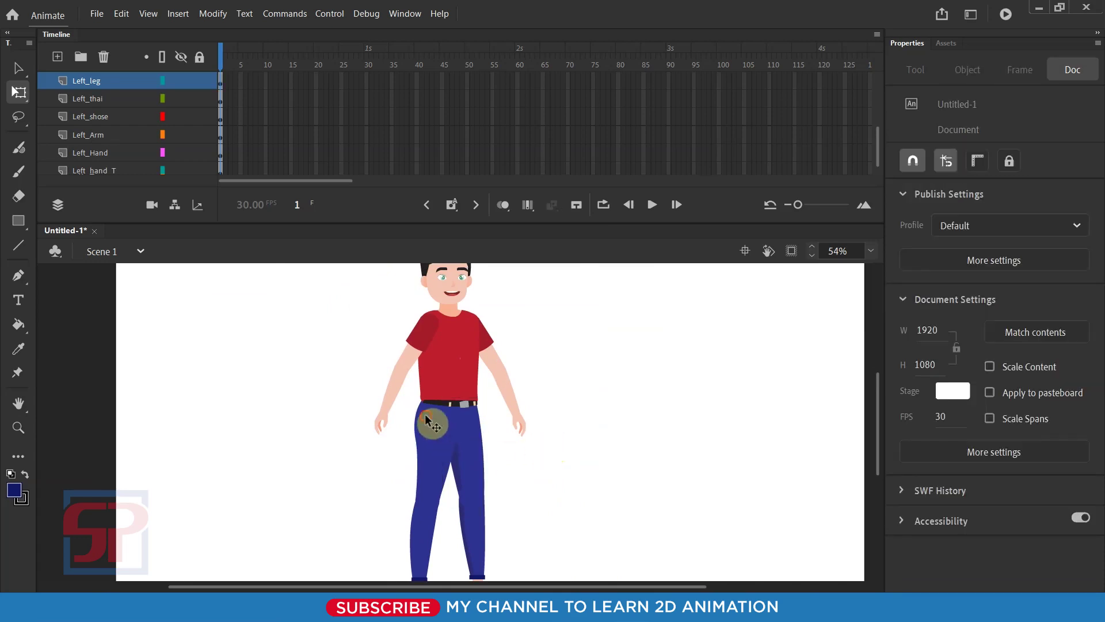
left_click(438, 437)
left_click_drag(438, 438, 321, 436)
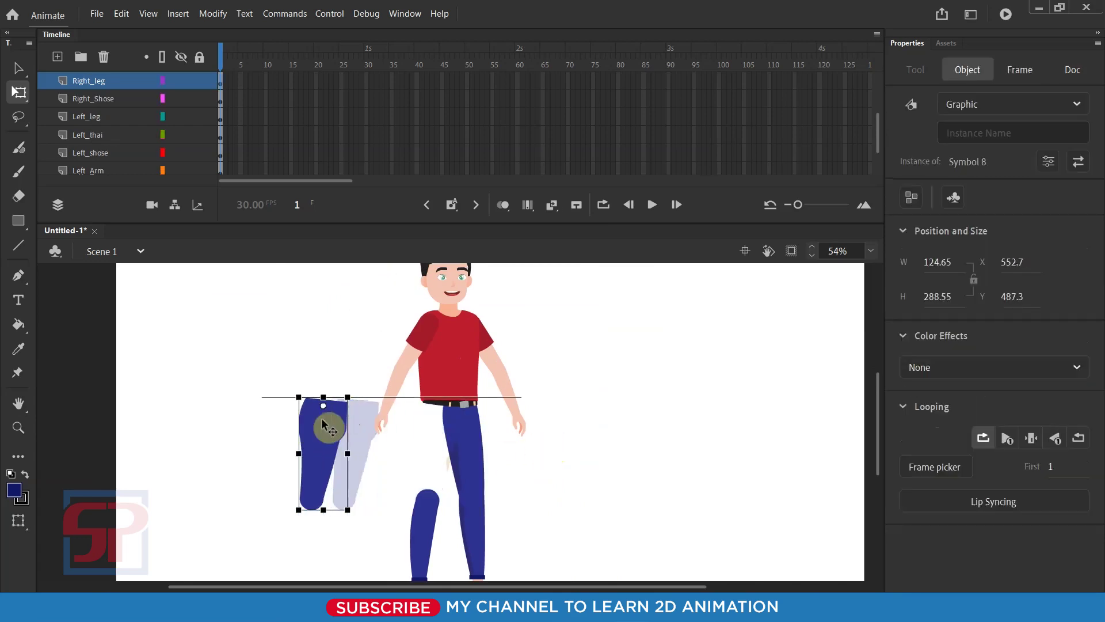
Step: Return the Right_leg thigh to its hip position at X 766.3, Y 493.7
left_click(413, 349)
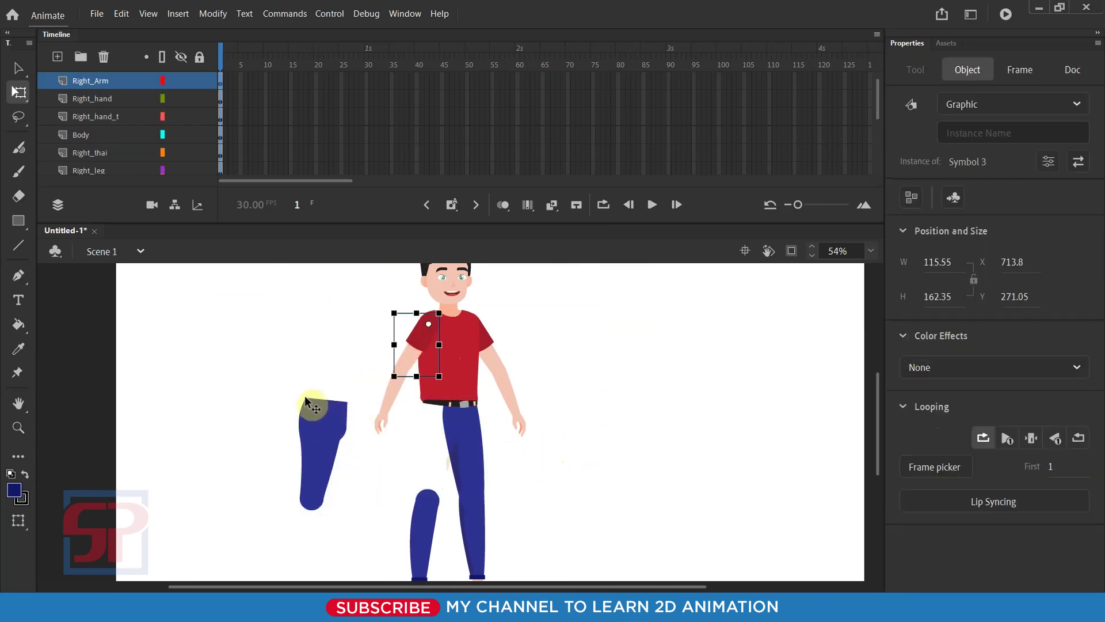
left_click(335, 429)
key("ctrl+z")
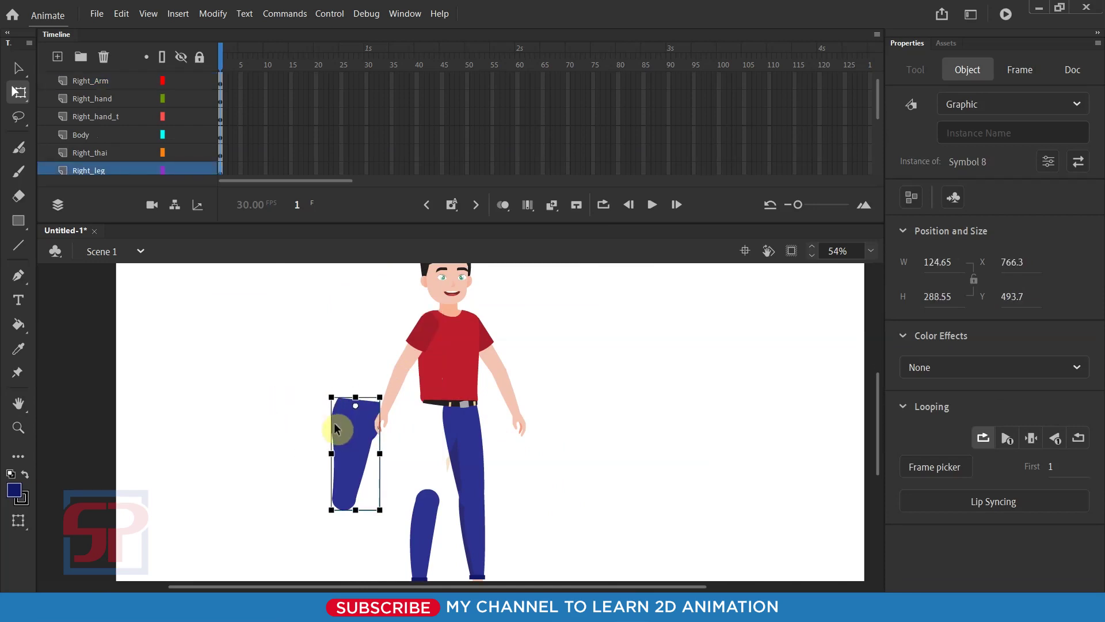
key("ctrl+z")
left_click(494, 401)
Step: Enter Symbol 8's leg drawing object and zoom in on the waist
scroll(439, 420, "up", 3)
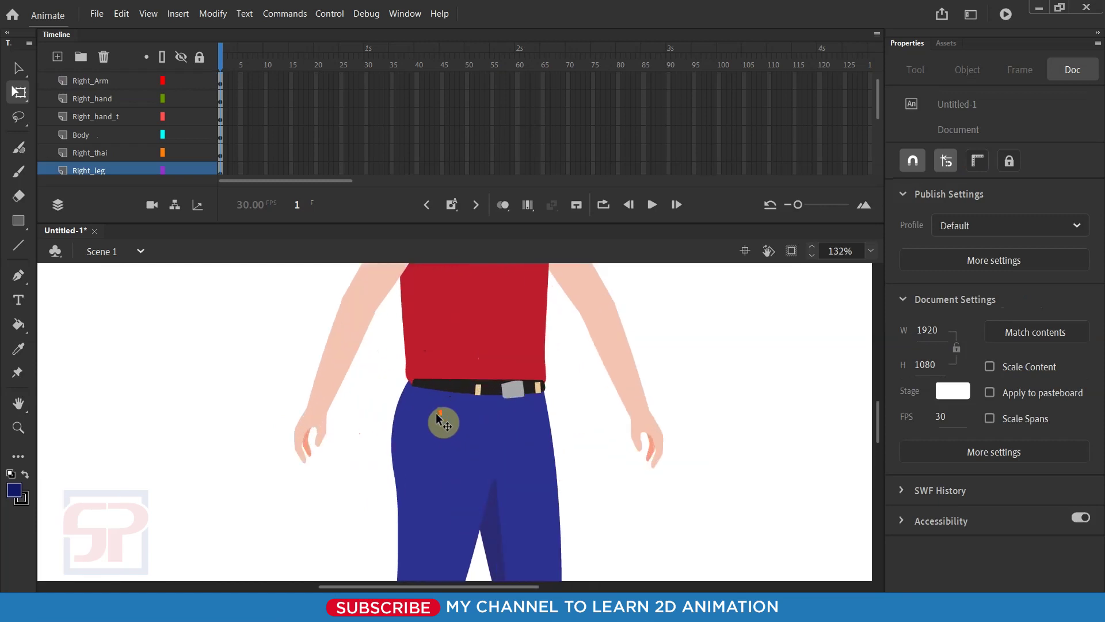
double_click(439, 420)
double_click(438, 418)
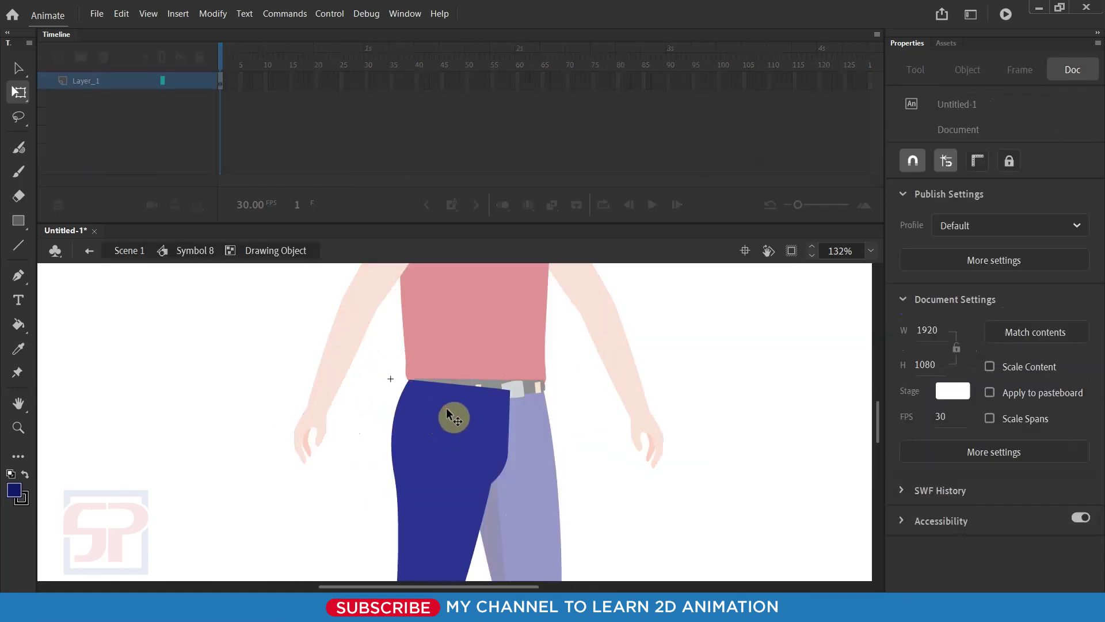
left_click(455, 413)
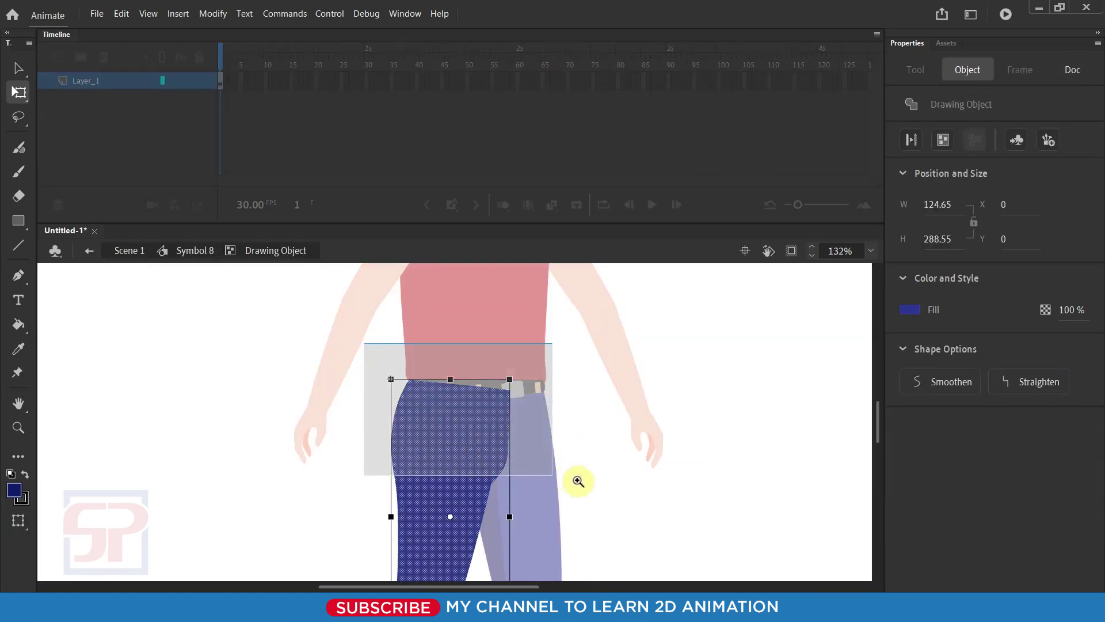
left_click_drag(364, 344, 550, 470)
left_click(171, 392)
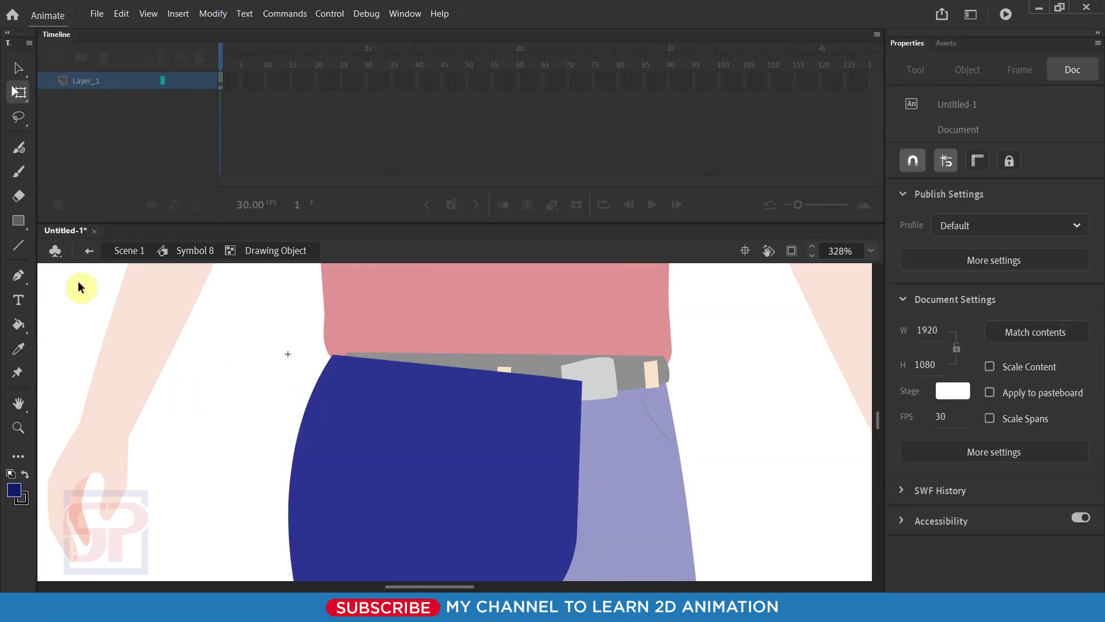
Step: Curve the thigh's top edge upward under the belt, then return to Scene 1
left_click(18, 68)
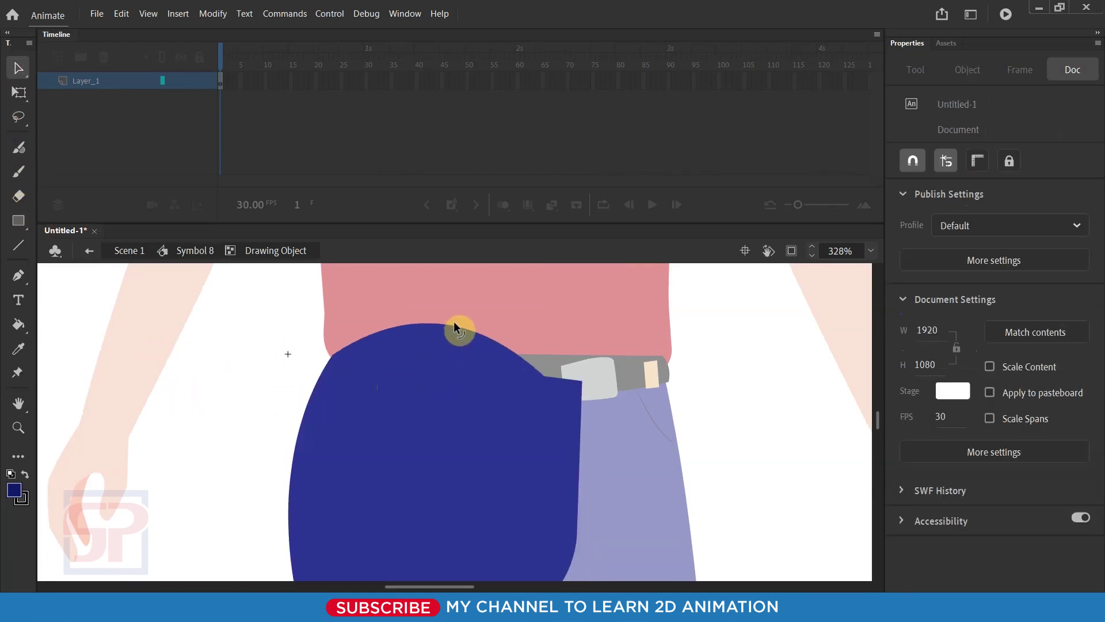
left_click_drag(453, 371, 455, 321)
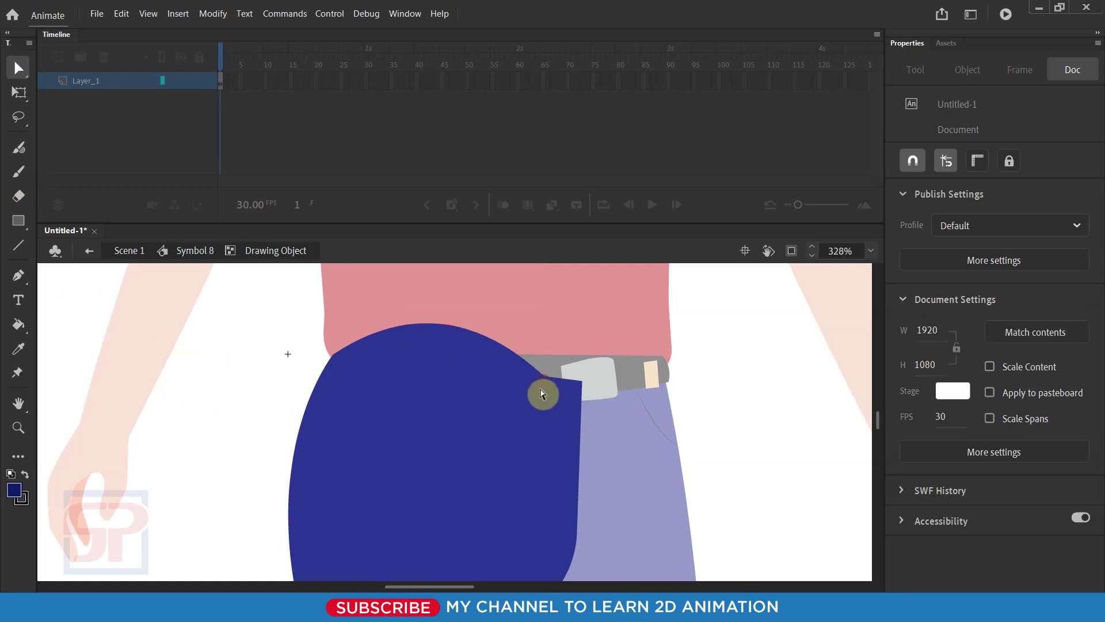
left_click_drag(545, 381, 552, 349)
left_click_drag(395, 316, 386, 287)
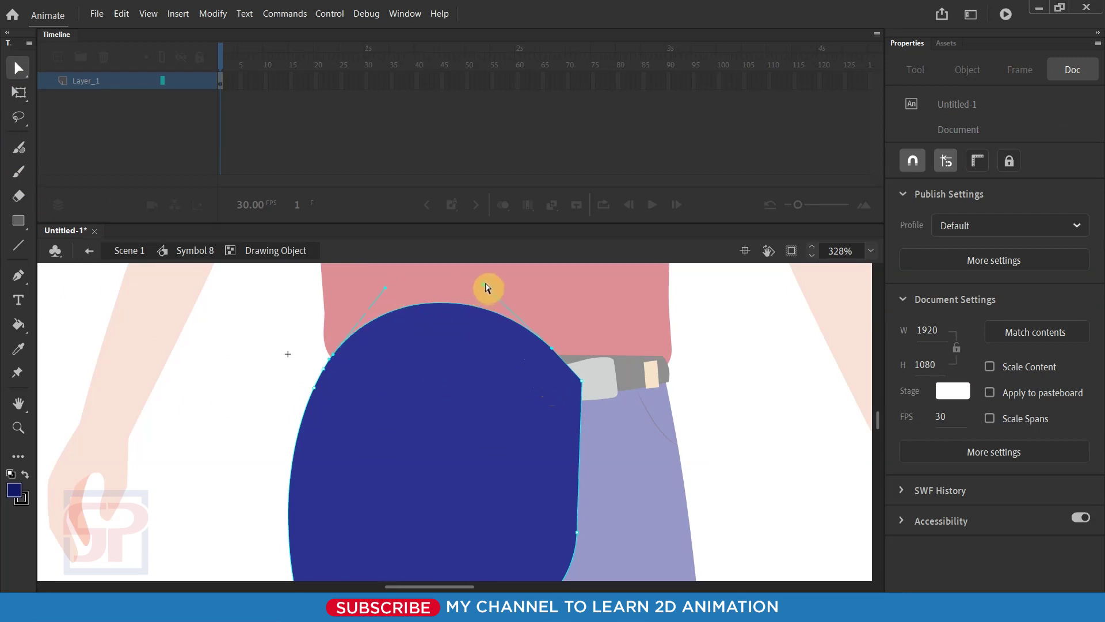
left_click(741, 387)
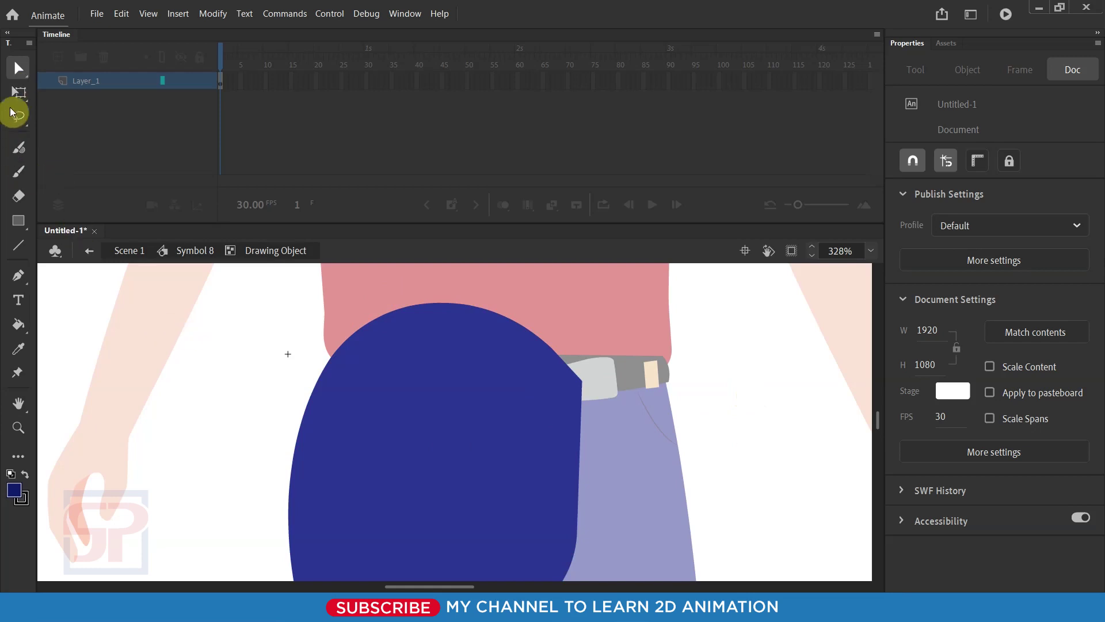
key("q")
double_click(230, 380)
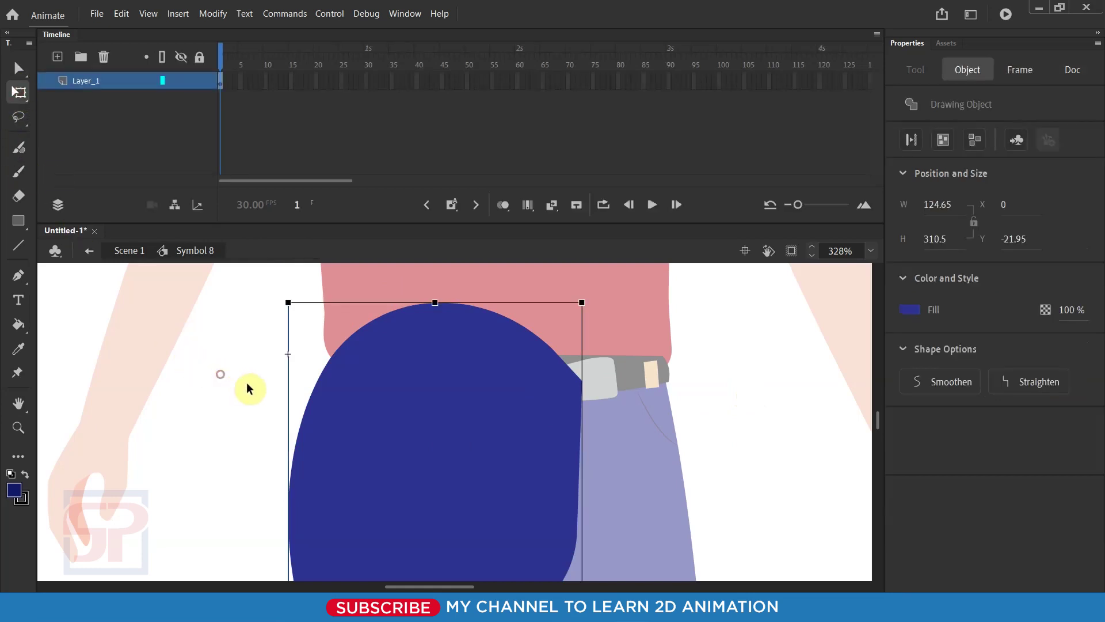
double_click(213, 386)
scroll(320, 375, "down", 2)
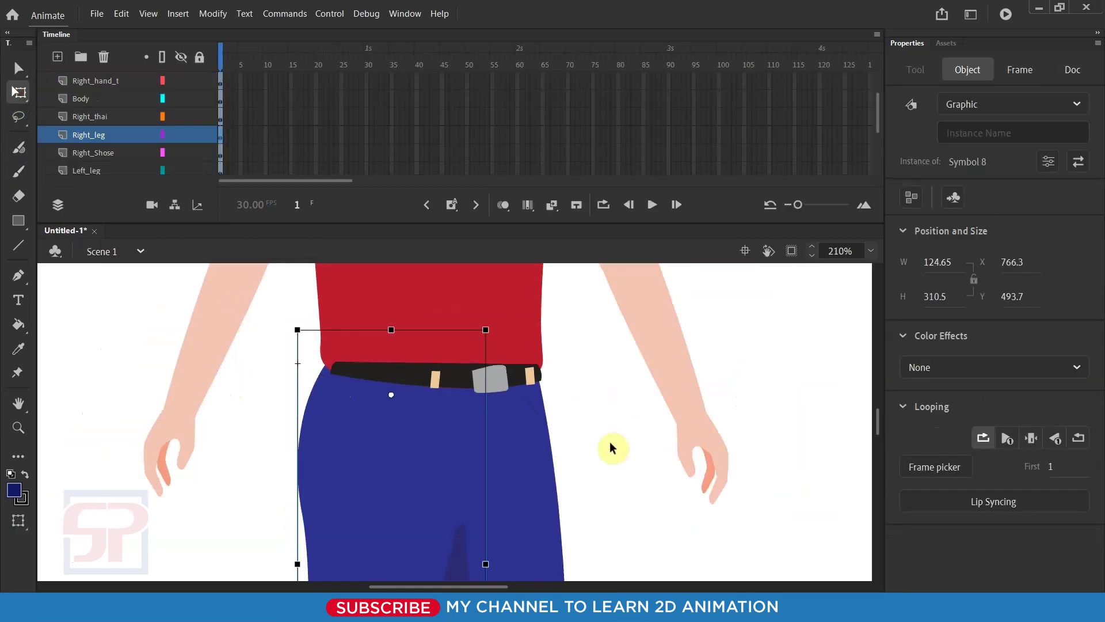
Step: Enter Symbol 7's left-leg drawing object and pull its flat top into an arc
left_click(523, 450)
double_click(521, 449)
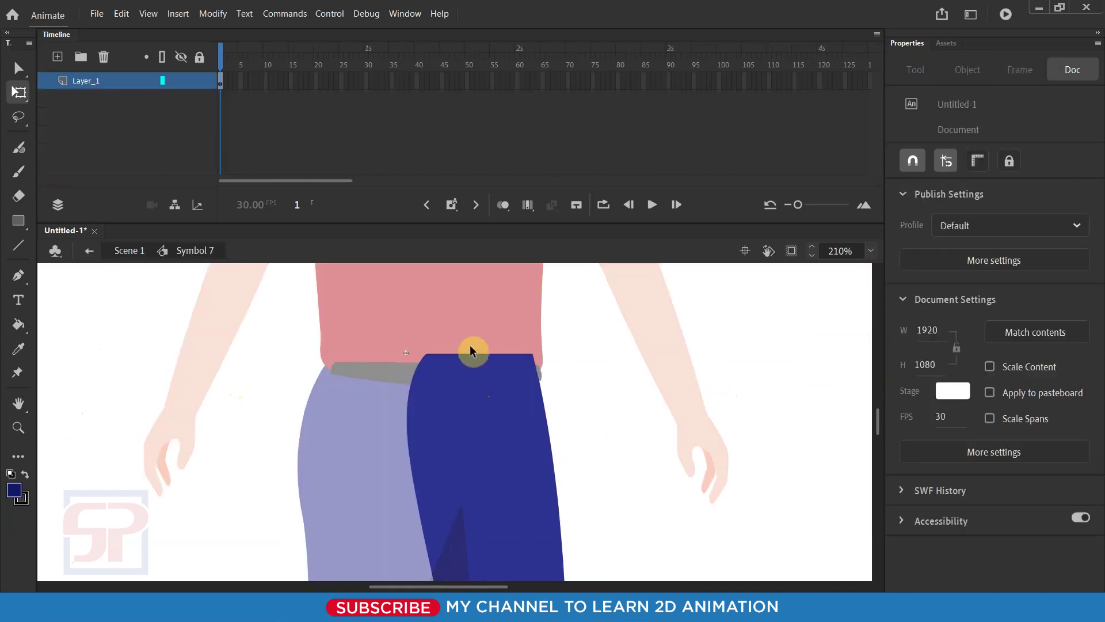
scroll(490, 380, "up", 2)
double_click(489, 383)
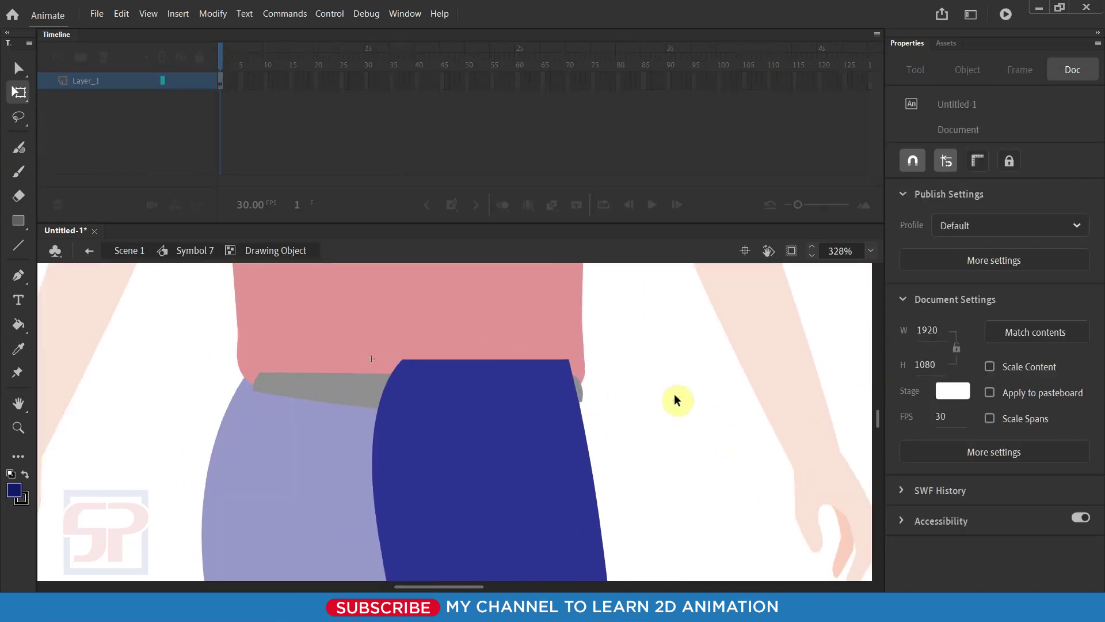
left_click_drag(481, 361, 478, 338)
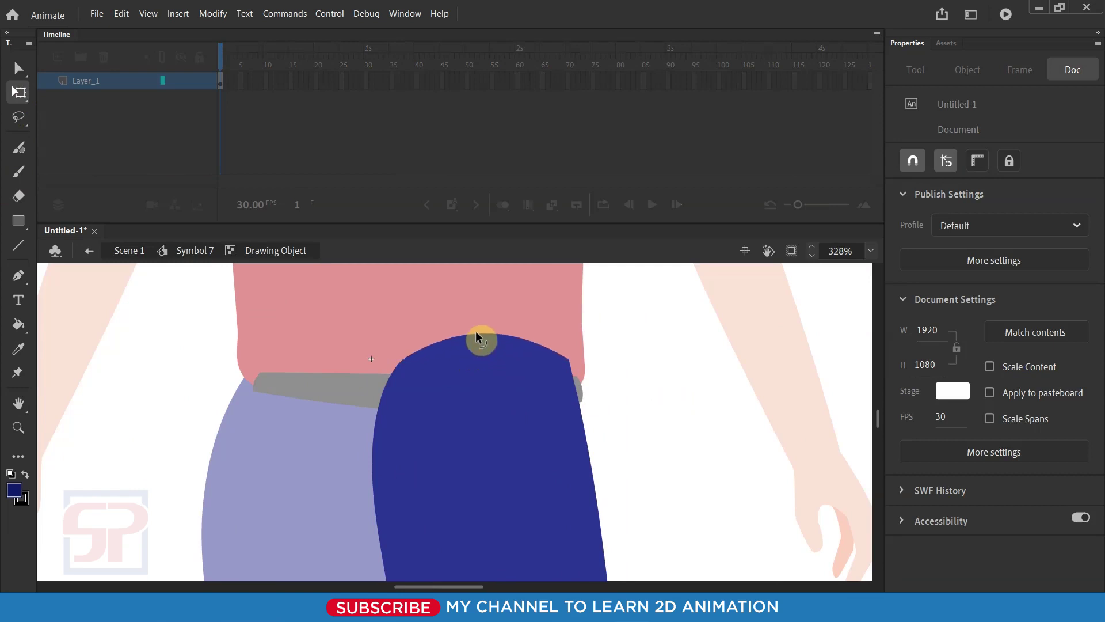
Step: Smooth the arc's tangent handles with the Subselection tool, then exit the drawing object
left_click(411, 370)
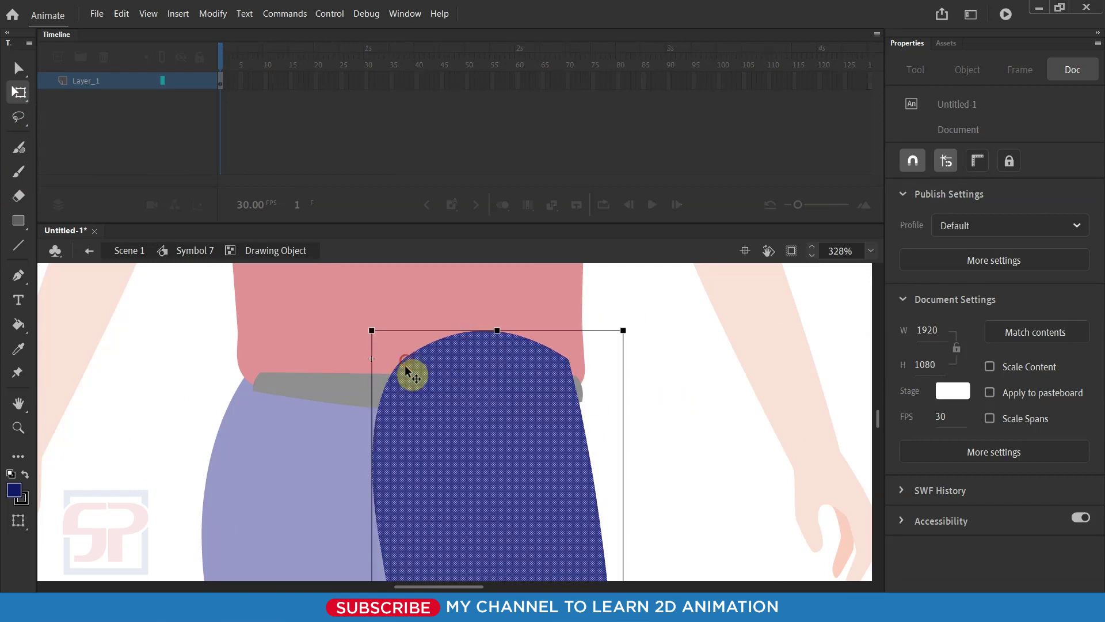
left_click(604, 401)
key("a")
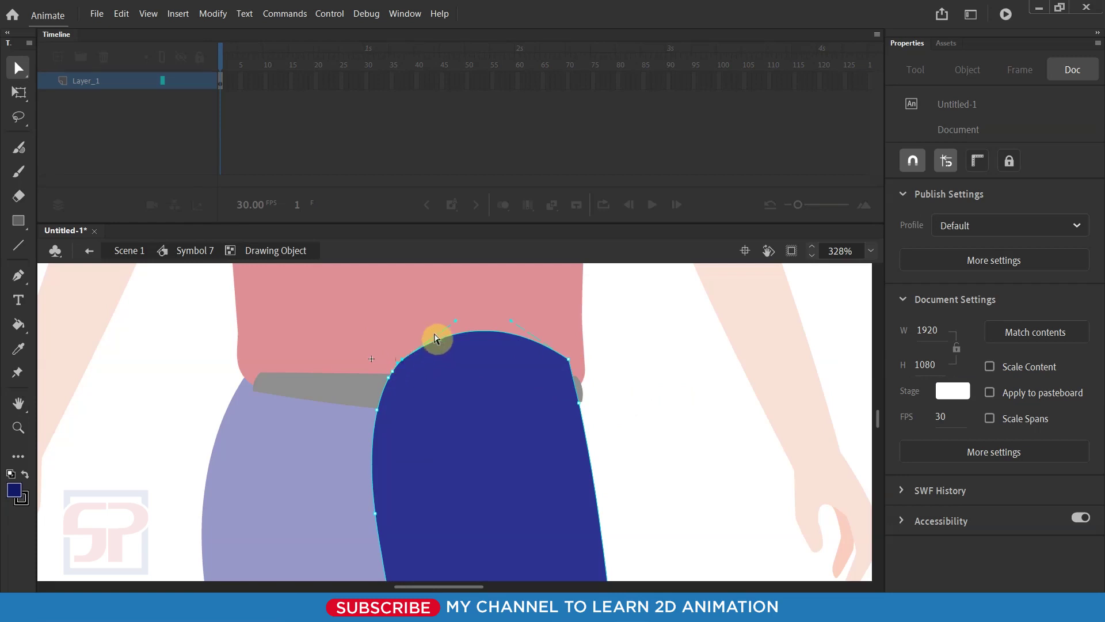
mouse_move(402, 362)
left_mouse_down()
mouse_move(445, 320)
mouse_move(530, 315)
left_mouse_up()
left_click(550, 350)
left_click(517, 325)
left_click(675, 396)
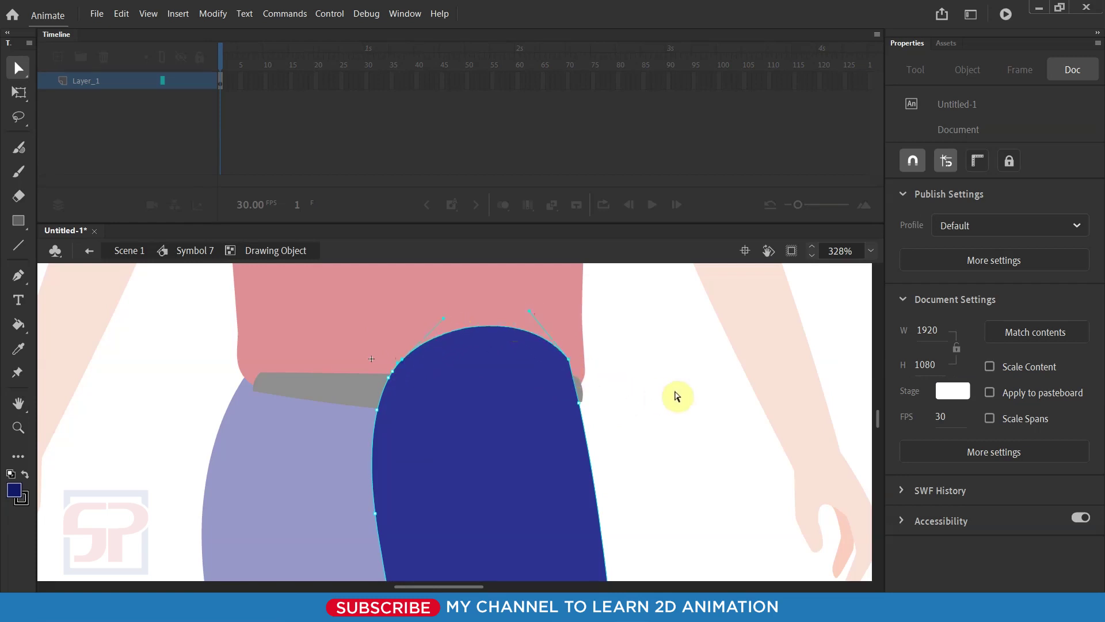
double_click(662, 403)
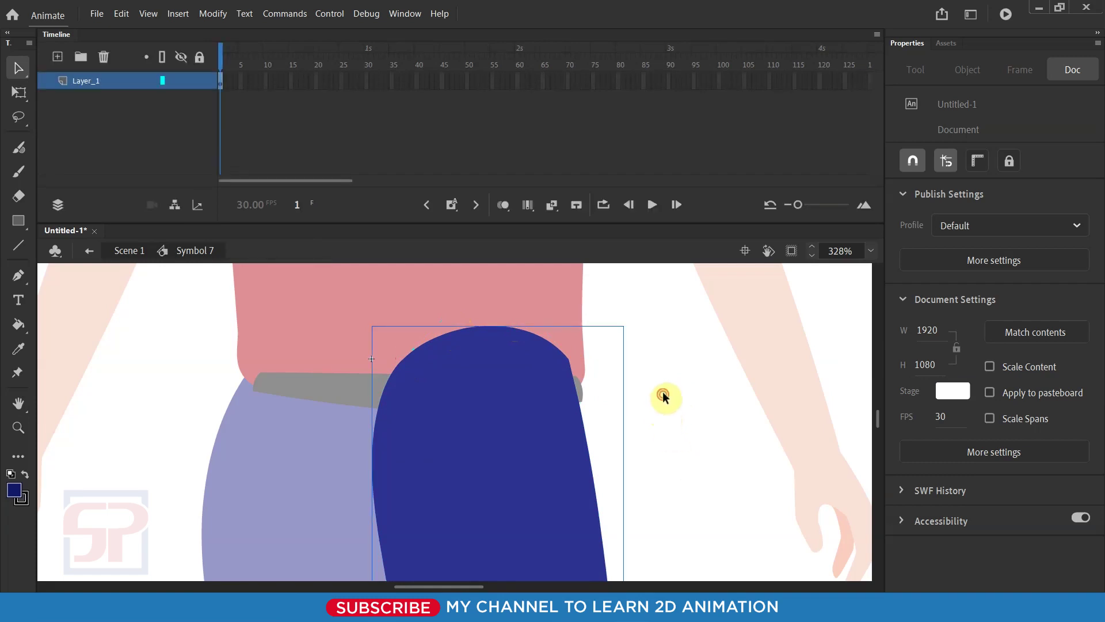
left_click(19, 92)
double_click(741, 409)
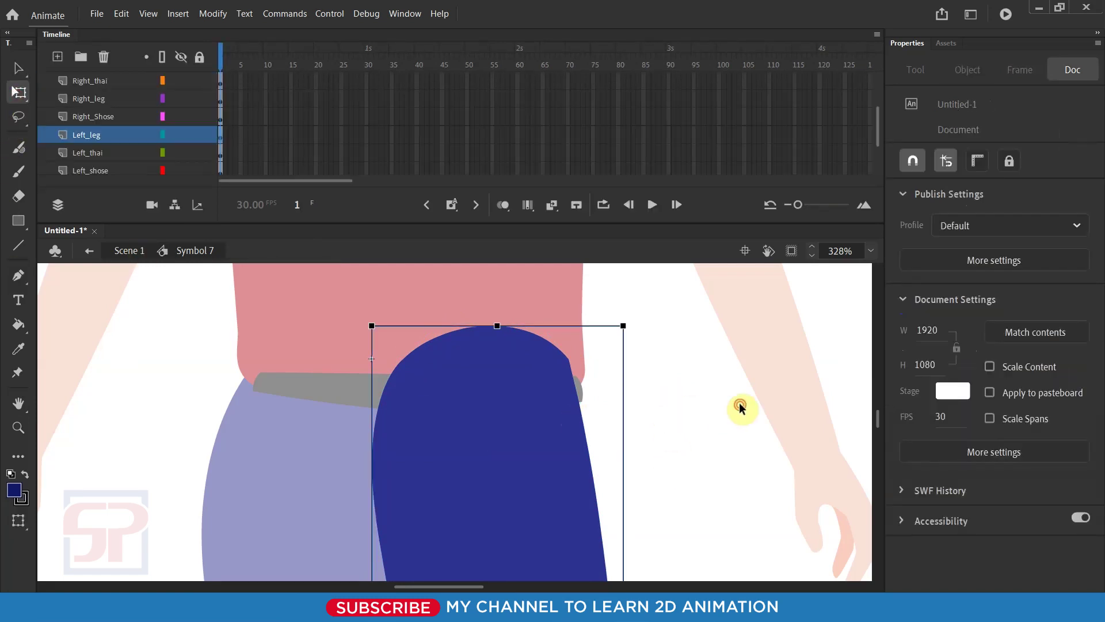
Step: Inside Symbol 5, shift the belt left and rotate it level across the jeans
left_click(699, 420)
left_click(463, 416)
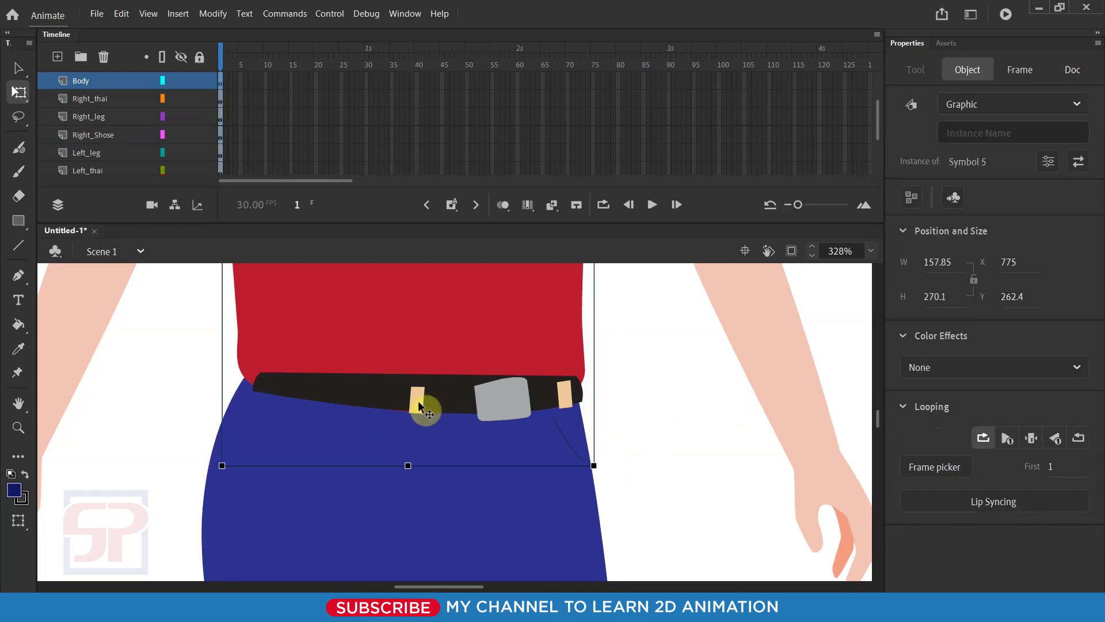
scroll(417, 400, "up", 1)
double_click(478, 403)
left_click(531, 409)
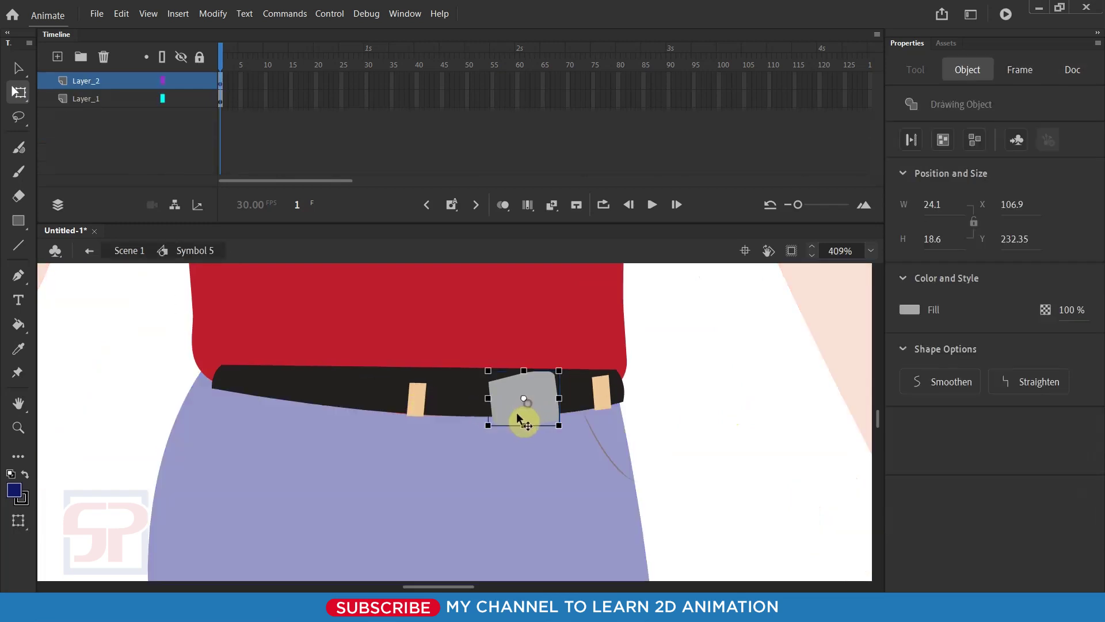
left_click_drag(335, 388, 282, 379)
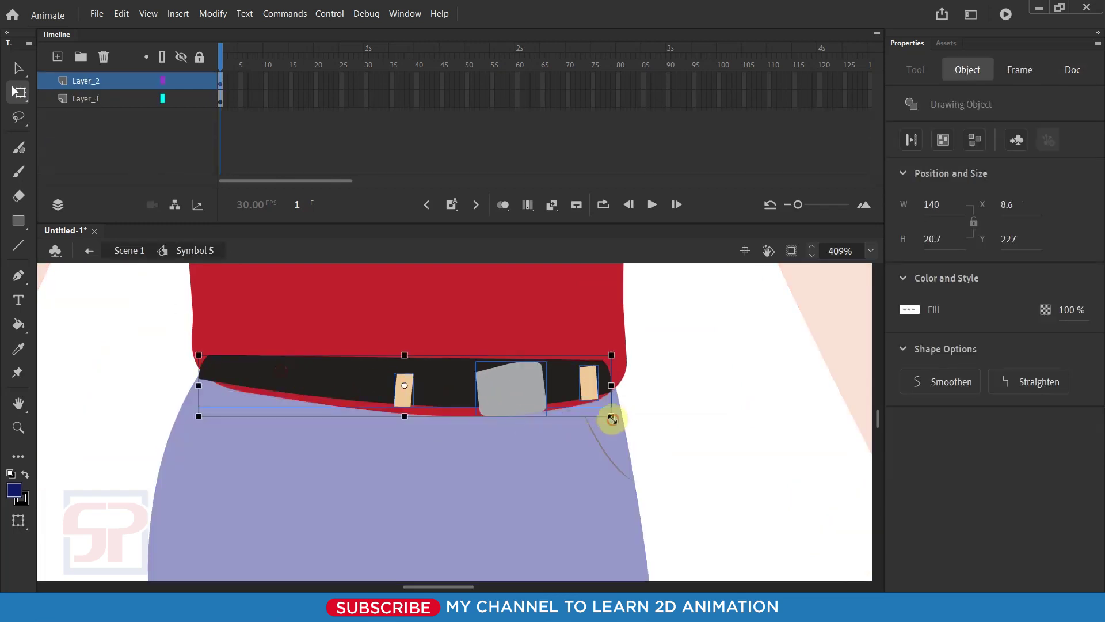
left_click_drag(609, 420, 574, 422)
left_click(696, 420)
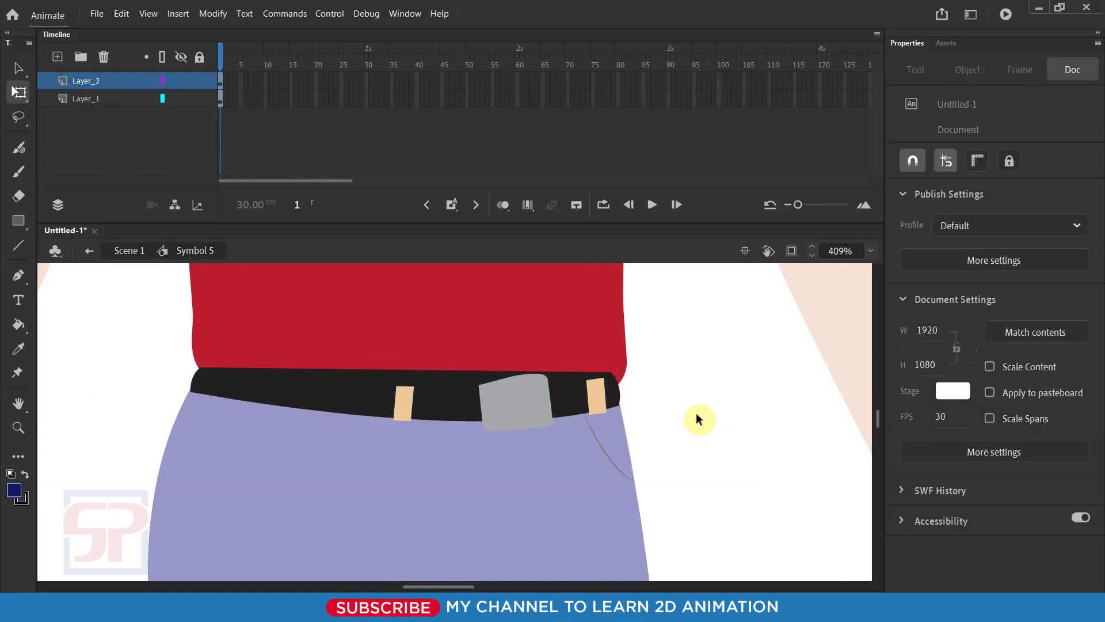
double_click(696, 412)
Step: Rotate the belt buckle to line up with the belt
double_click(506, 424)
scroll(521, 395, "up", 3)
left_click(521, 395)
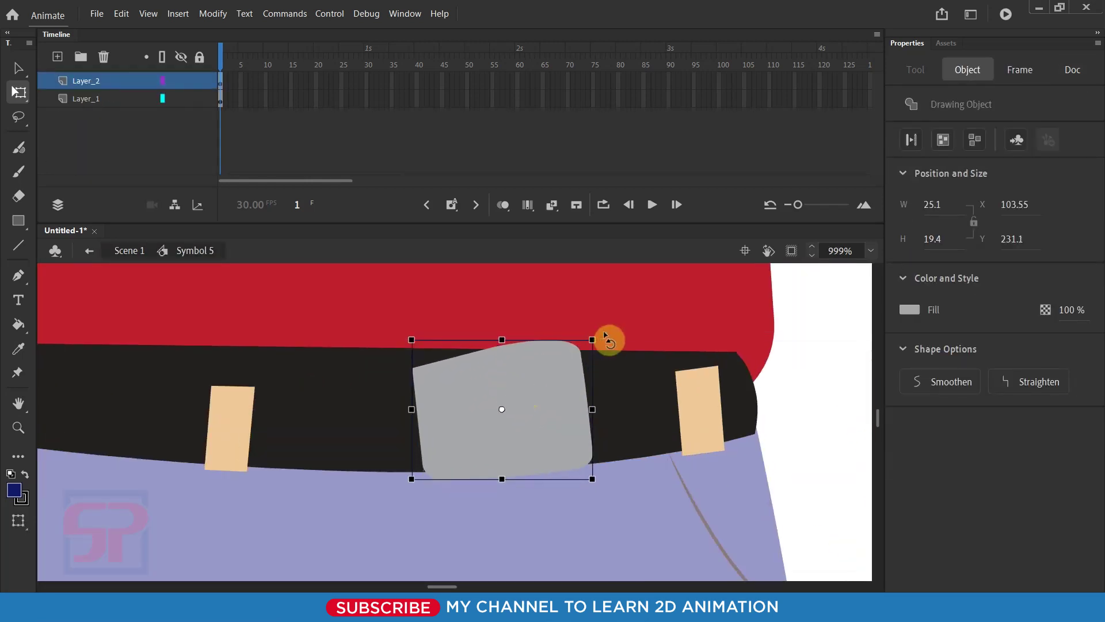
left_click_drag(607, 338, 553, 395)
scroll(591, 430, "down", 3)
scroll(592, 430, "up", 2)
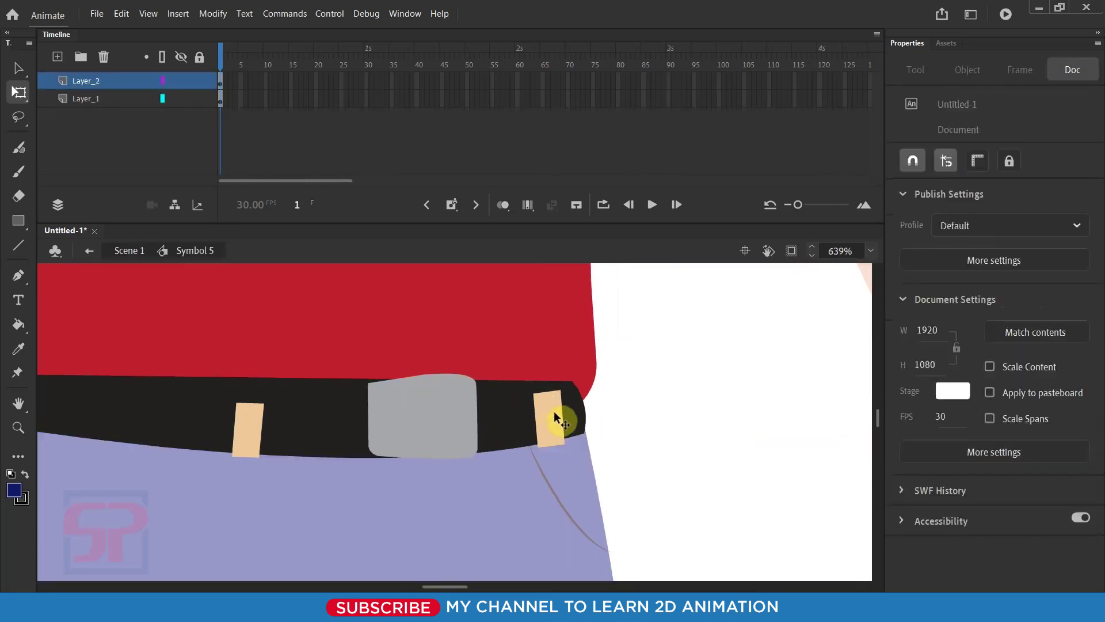
Step: Reposition the left belt loop along the belt
left_click(547, 397)
left_click_drag(247, 414, 251, 397)
scroll(250, 397, "down", 2)
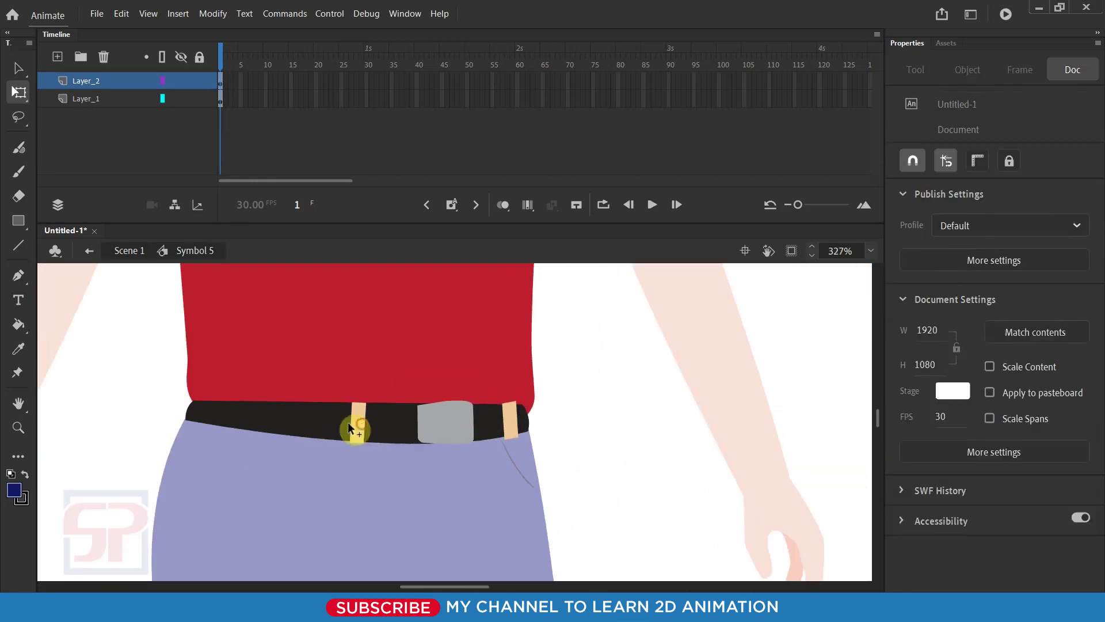
left_click_drag(353, 425, 246, 419)
scroll(363, 362, "up", 3)
scroll(219, 417, "down", 2)
double_click(218, 417)
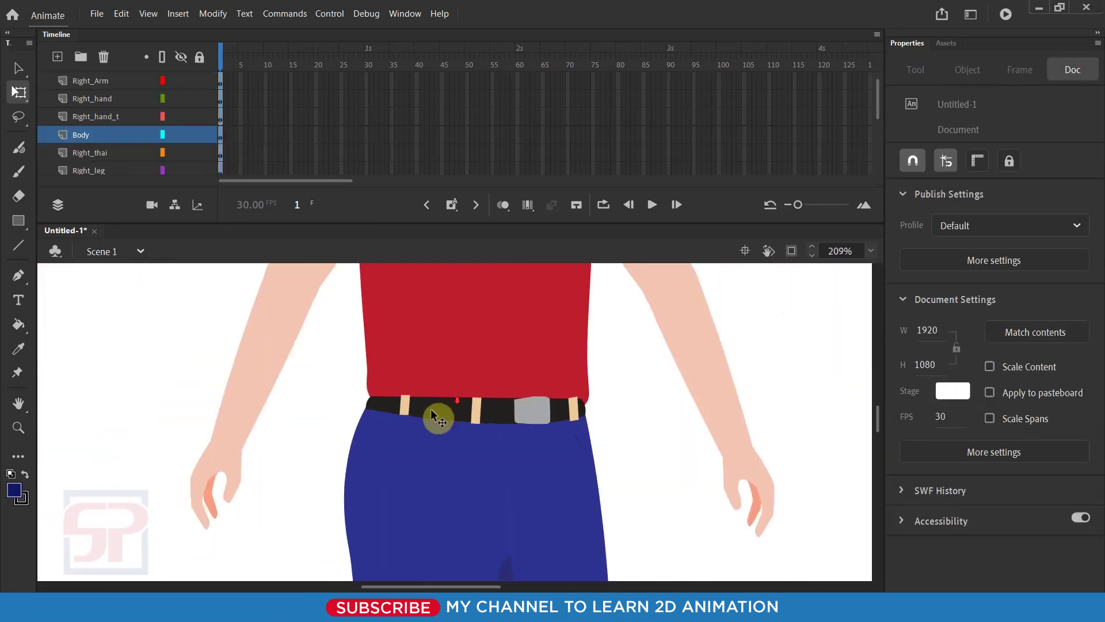
scroll(659, 358, "down", 2)
scroll(577, 416, "down", 1)
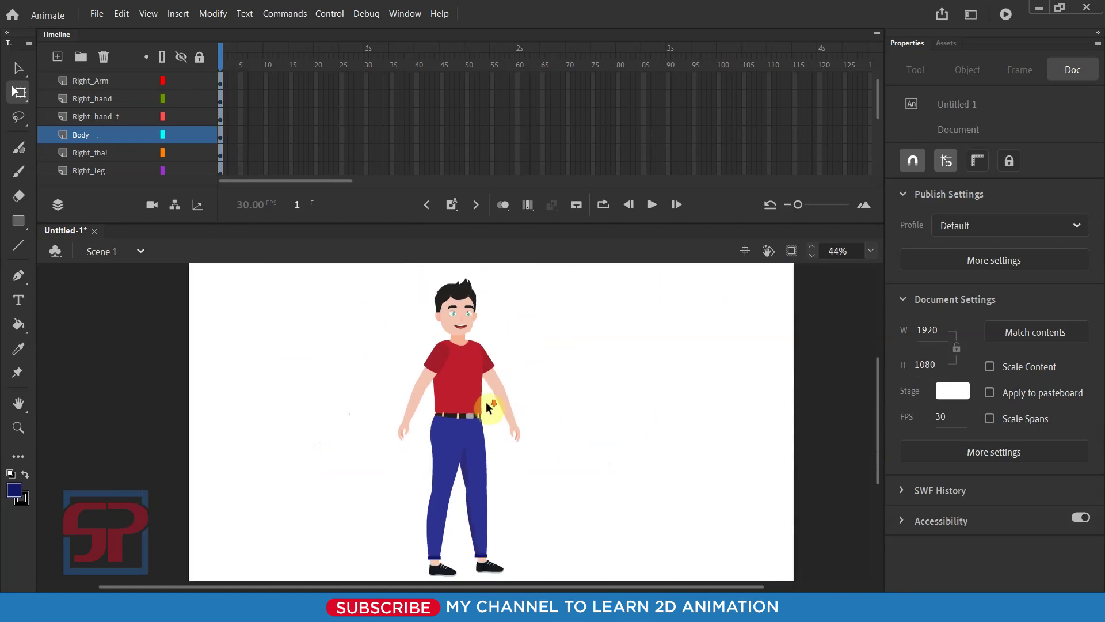
scroll(487, 437, "down", 1)
left_click_drag(531, 486, 568, 467)
scroll(568, 466, "down", 1)
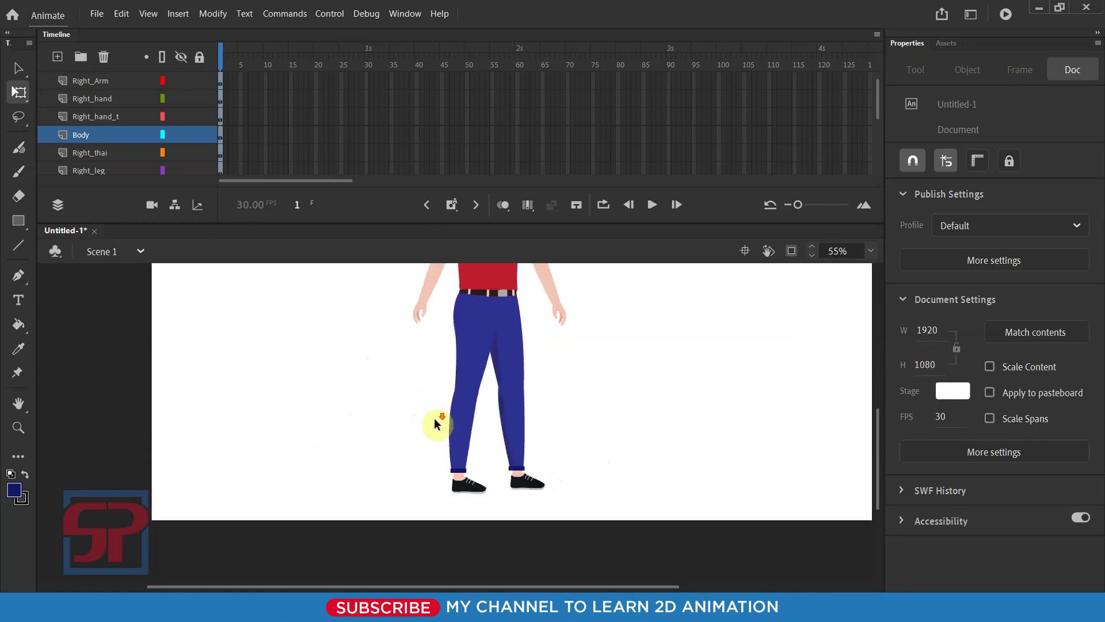
mouse_move(627, 405)
left_mouse_down()
mouse_move(607, 439)
mouse_move(623, 489)
left_mouse_up()
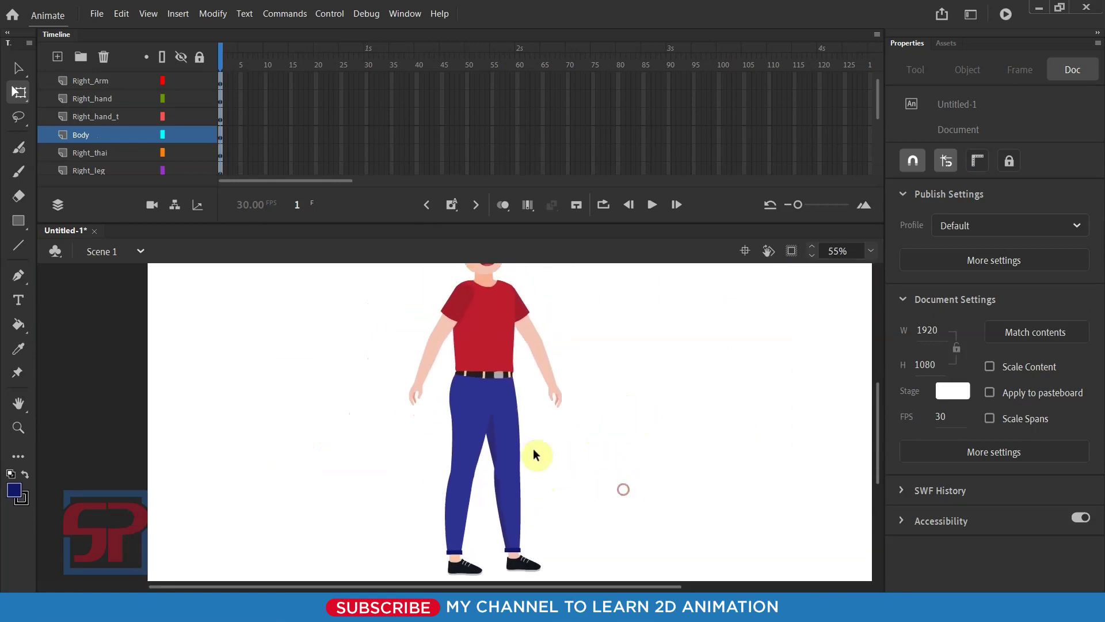
key("ctrl+minus")
left_click_drag(387, 290, 555, 494)
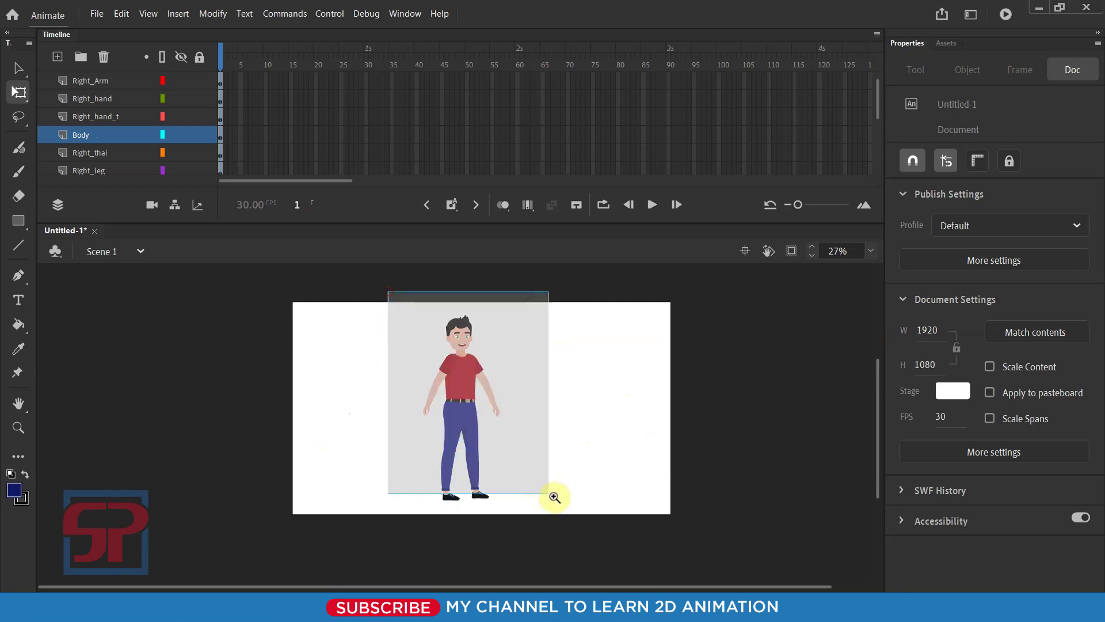